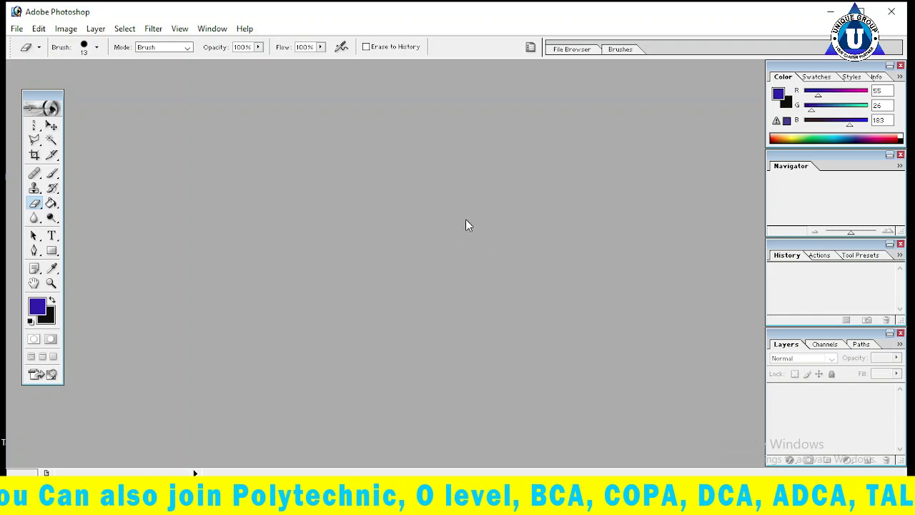
Create a new document from the A4 preset: 210 × 297 mm, 300 pixels/inch, white background
{"action": "left_click", "coordinate": [11, 32]}
{"action": "left_click", "coordinate": [371, 132]}
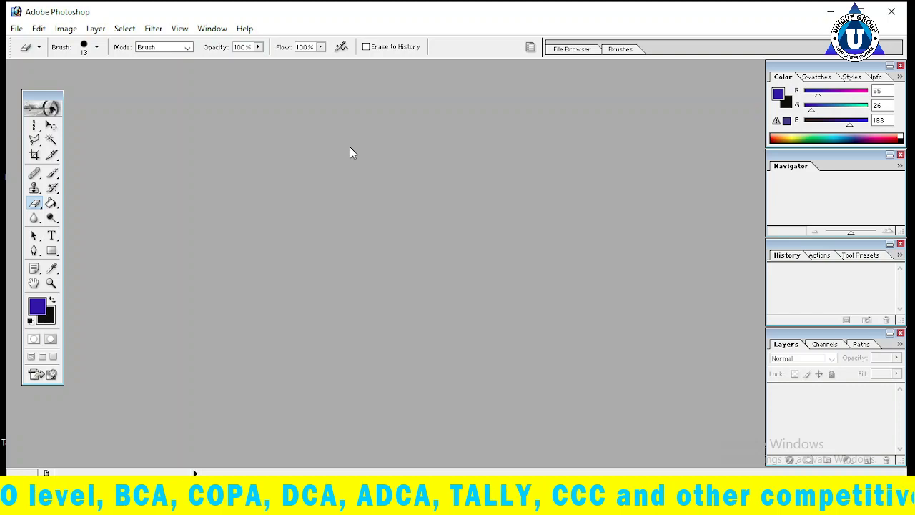
{"action": "key", "text": "ctrl+n"}
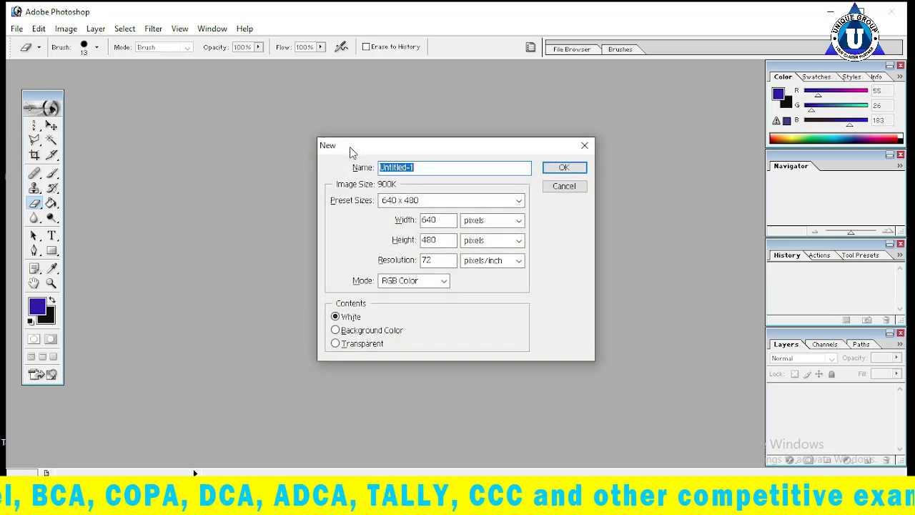
{"action": "left_click", "coordinate": [438, 201]}
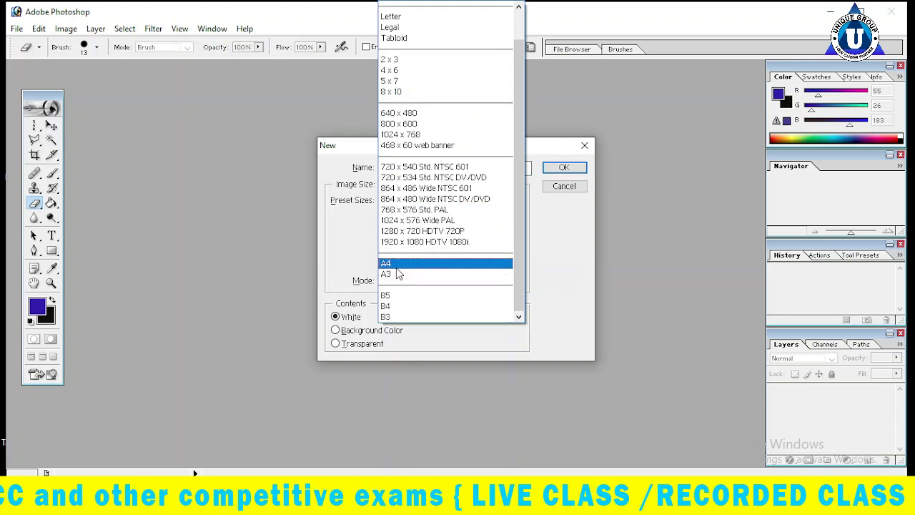
{"action": "left_click", "coordinate": [397, 265]}
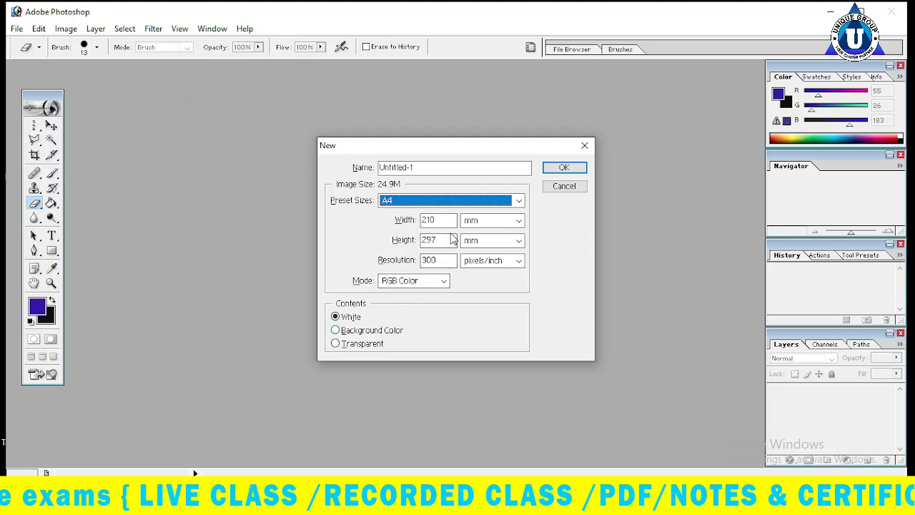
{"action": "left_click", "coordinate": [575, 169]}
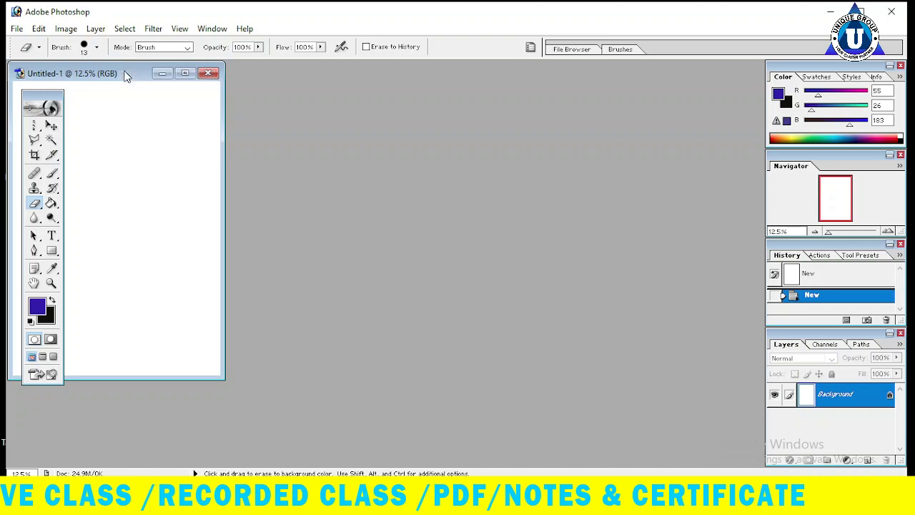
Maximize the Untitled-1 A4 document window to fill the workspace
{"action": "left_click_drag", "start_coordinate": [129, 74], "coordinate": [351, 119]}
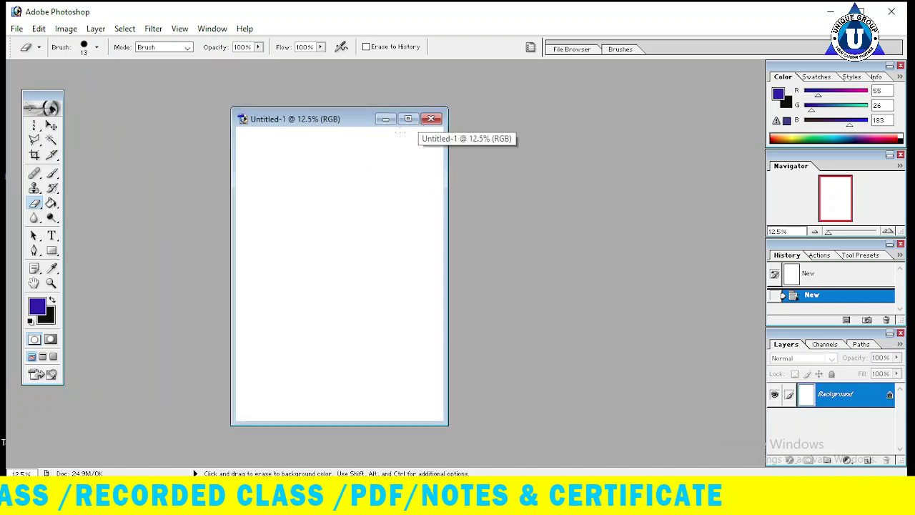
{"action": "left_click", "coordinate": [407, 118]}
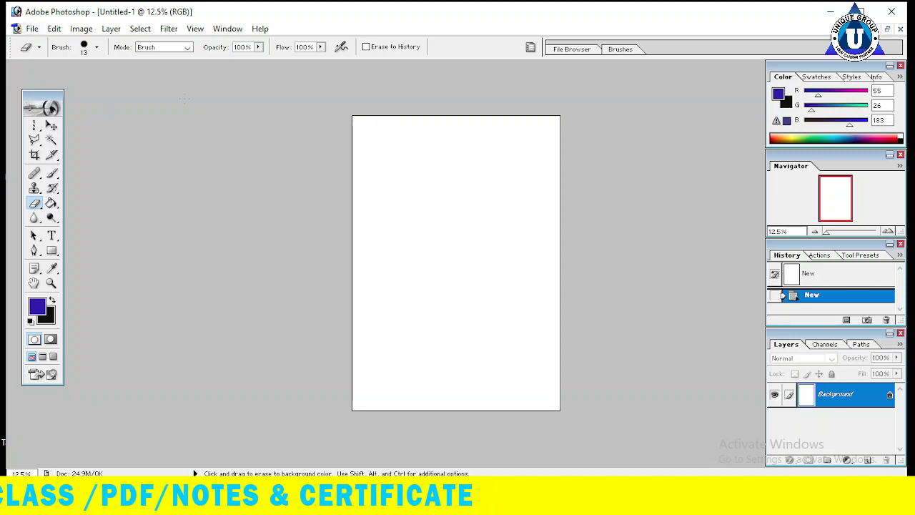
{"action": "left_click", "coordinate": [32, 28]}
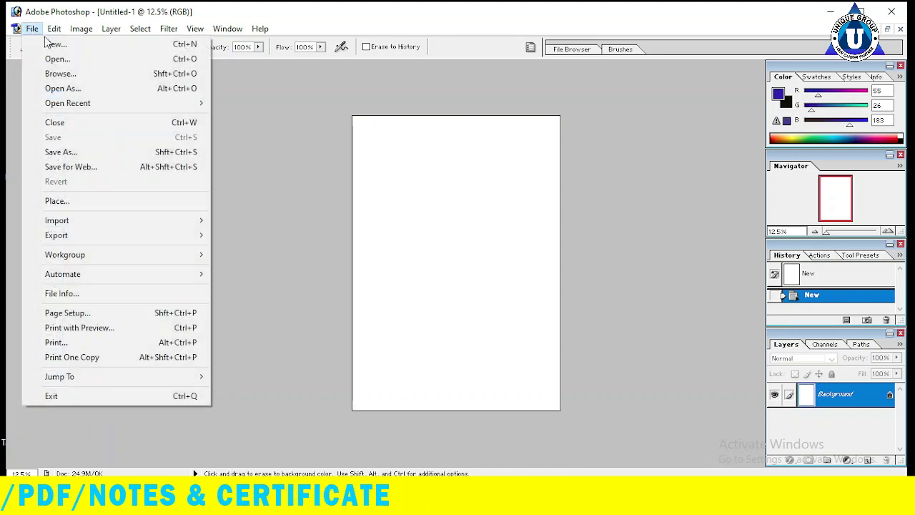
{"action": "left_click", "coordinate": [169, 46]}
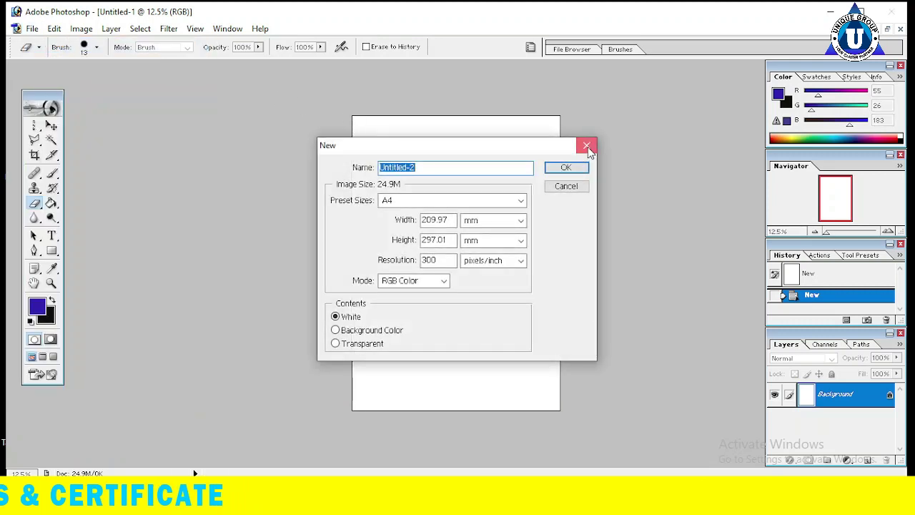
{"action": "left_click", "coordinate": [587, 146]}
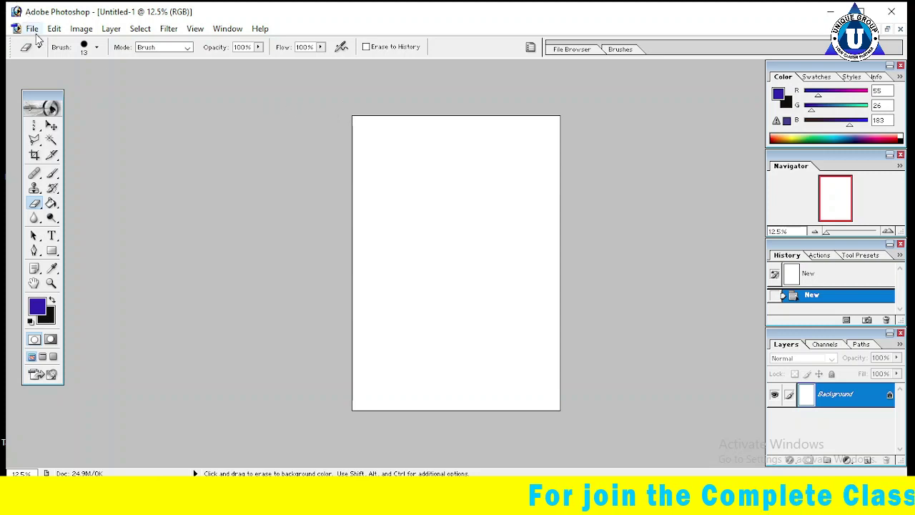
{"action": "left_click", "coordinate": [33, 30]}
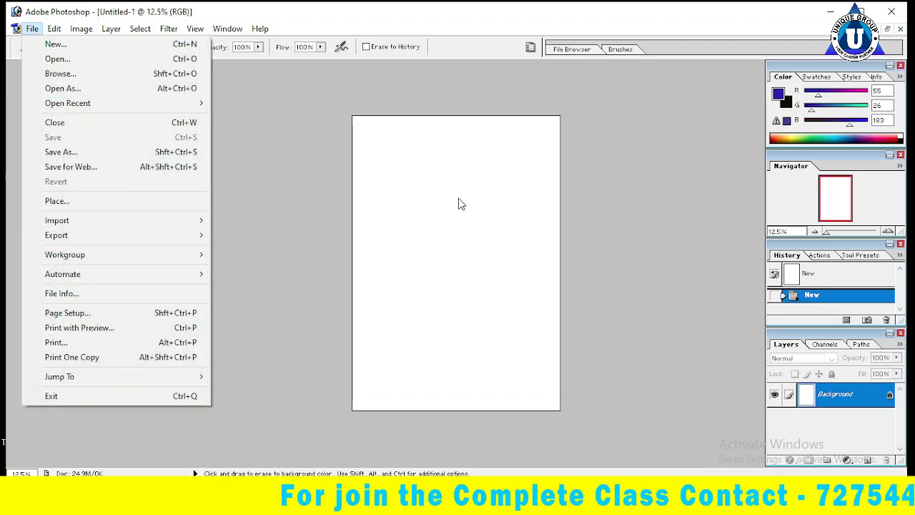
Open asasas.jpg from the Desktop, maximize its window and select the Crop tool
{"action": "left_click", "coordinate": [184, 63]}
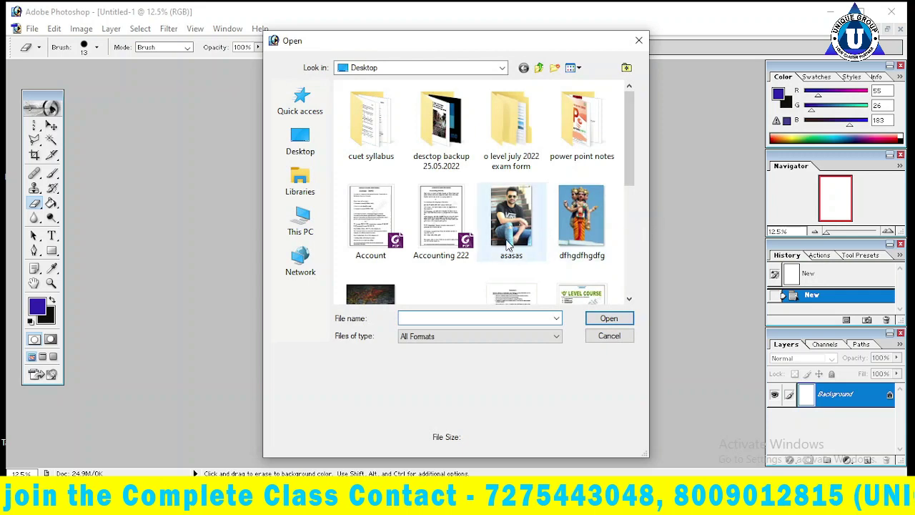
{"action": "left_click", "coordinate": [512, 232]}
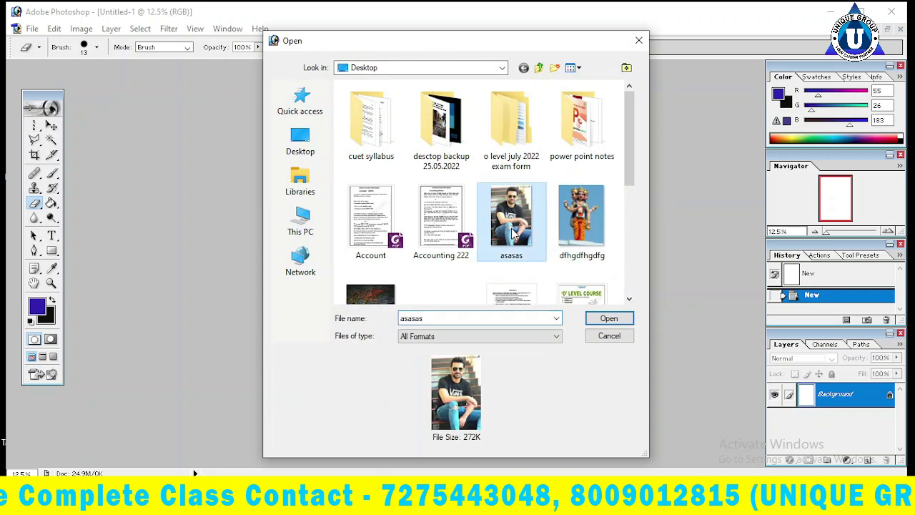
{"action": "left_click", "coordinate": [608, 319]}
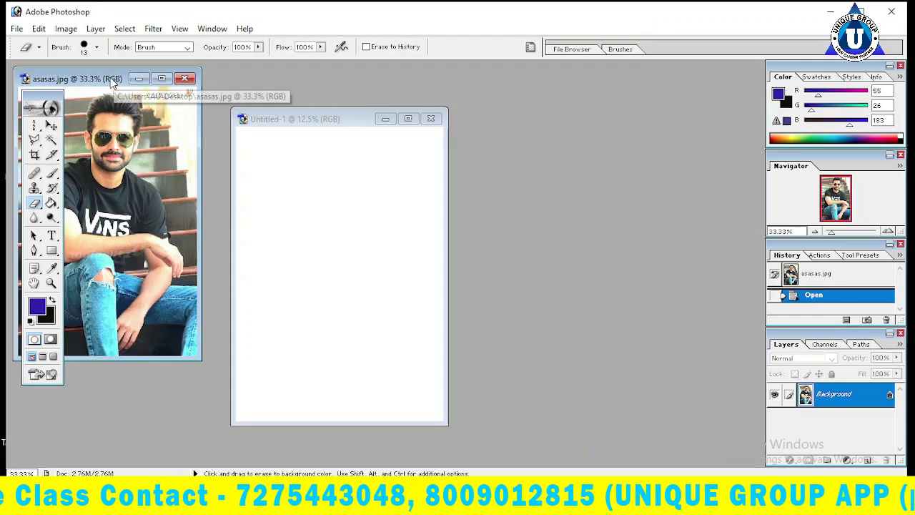
{"action": "mouse_move", "coordinate": [111, 77]}
{"action": "left_mouse_down"}
{"action": "mouse_move", "coordinate": [500, 117]}
{"action": "mouse_move", "coordinate": [519, 104]}
{"action": "left_mouse_up"}
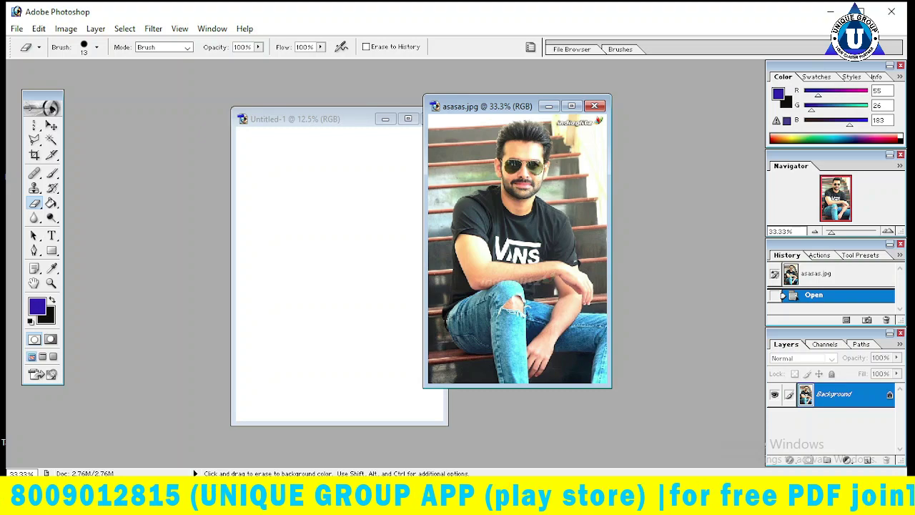
{"action": "left_click", "coordinate": [572, 107]}
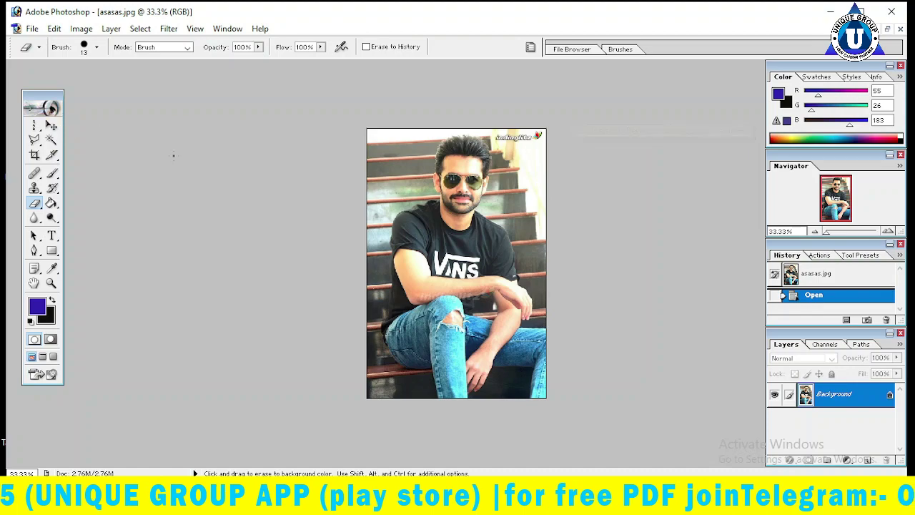
{"action": "left_click", "coordinate": [34, 155]}
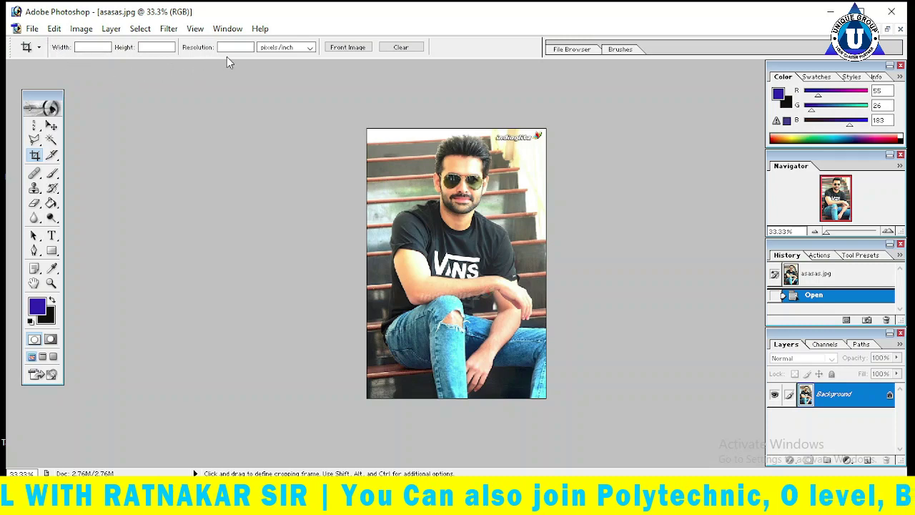
Enter Crop tool resolution 200 pixels/inch, width 4.5 and height 3.5
{"action": "left_click", "coordinate": [79, 48]}
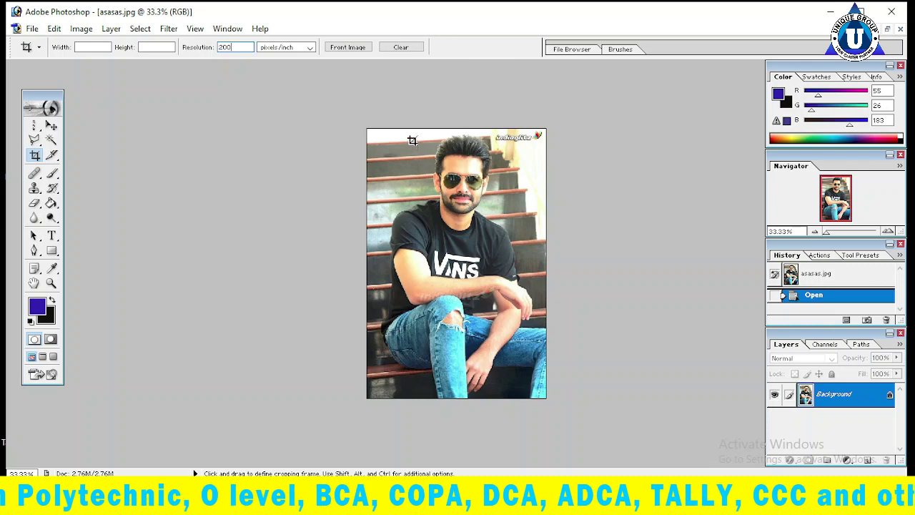
{"action": "left_click", "coordinate": [98, 47]}
{"action": "type", "text": "4.5"}
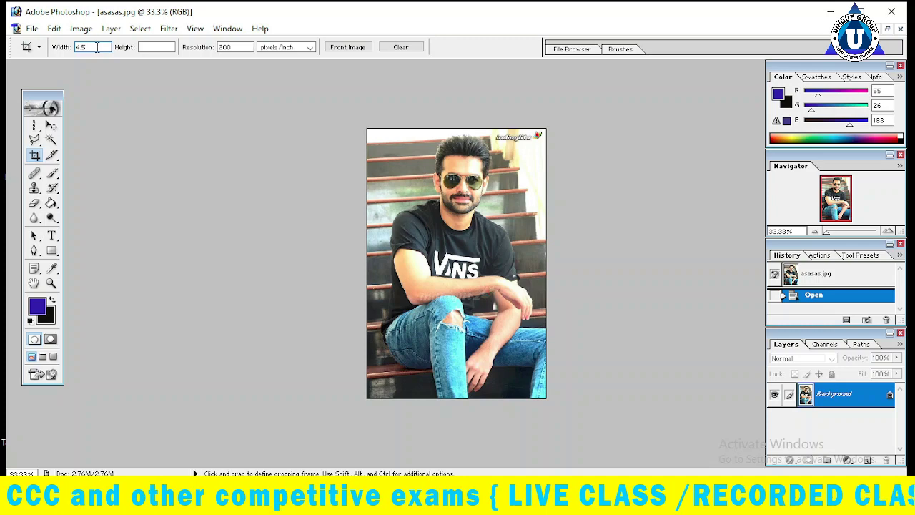
{"action": "left_click", "coordinate": [148, 47]}
{"action": "left_click", "coordinate": [100, 47]}
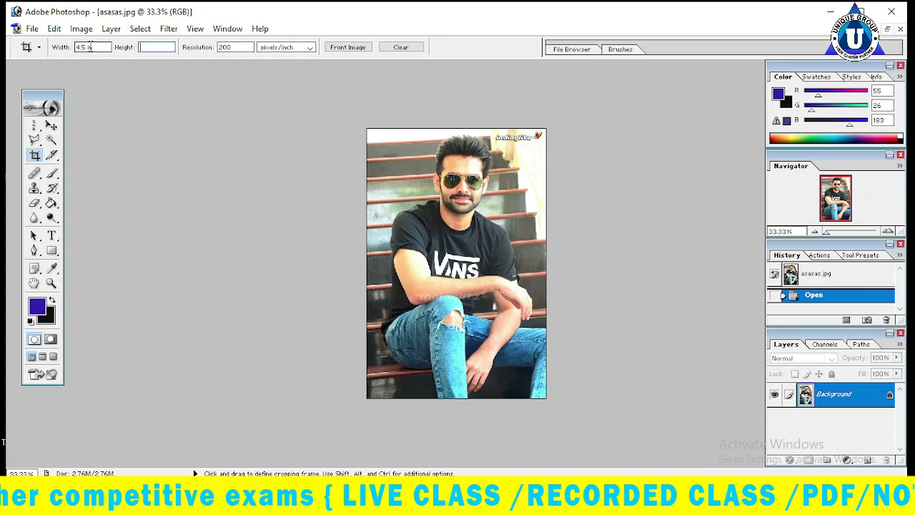
{"action": "key", "text": "BackSpace"}
{"action": "key", "text": "BackSpace"}
{"action": "type", "text": "pix"}
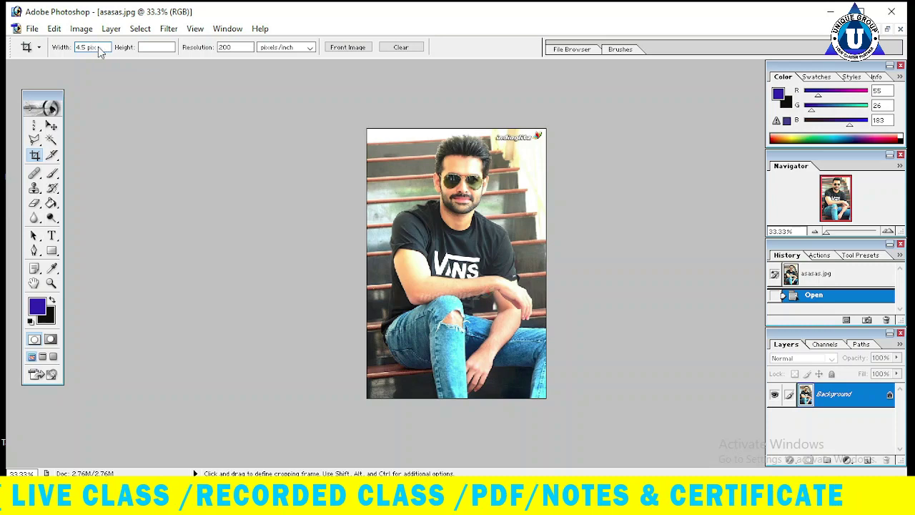
{"action": "left_click", "coordinate": [150, 47]}
{"action": "type", "text": "3.5"}
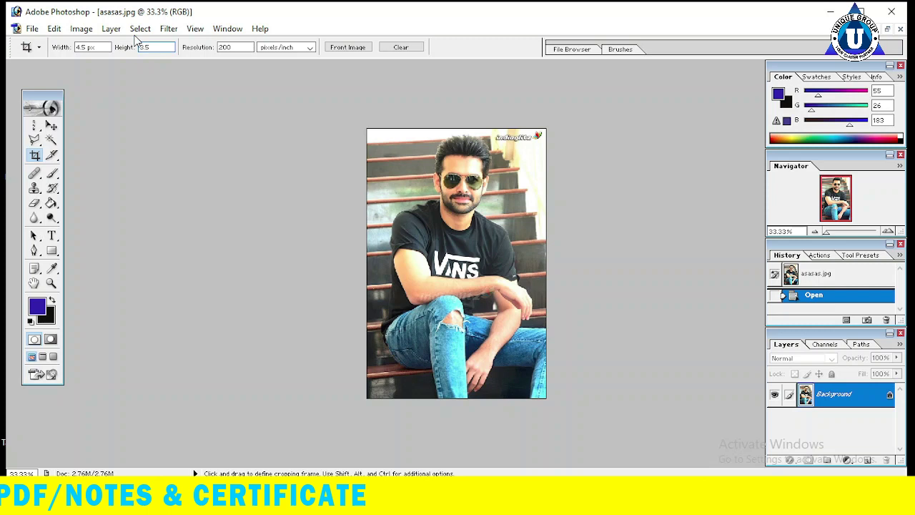
{"action": "key", "text": "Return"}
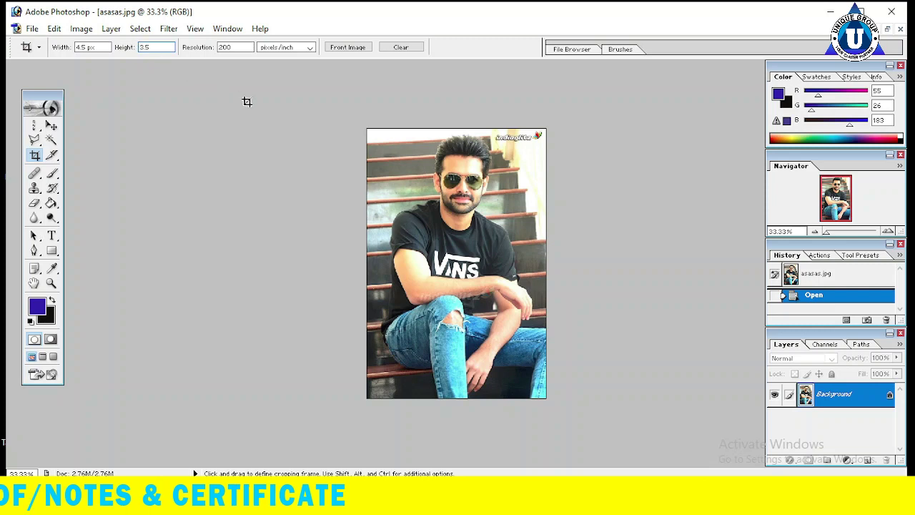
Change the crop height unit to px, keep pixels/inch, and dismiss the invalid-entry error
{"action": "left_click", "coordinate": [165, 47]}
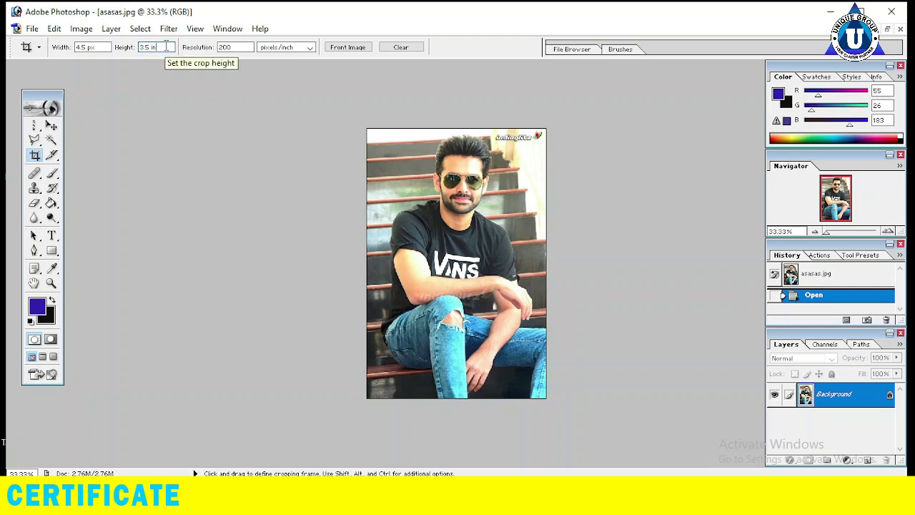
{"action": "left_click", "coordinate": [290, 48]}
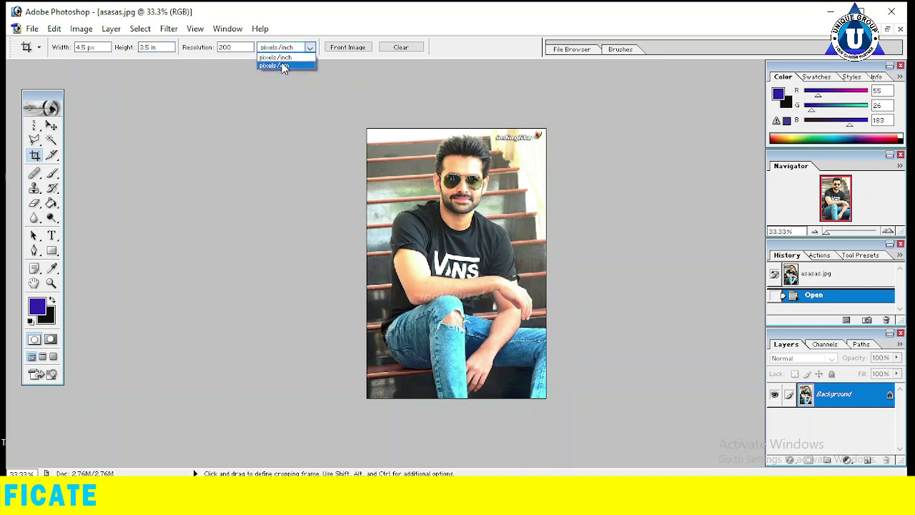
{"action": "left_click", "coordinate": [281, 64]}
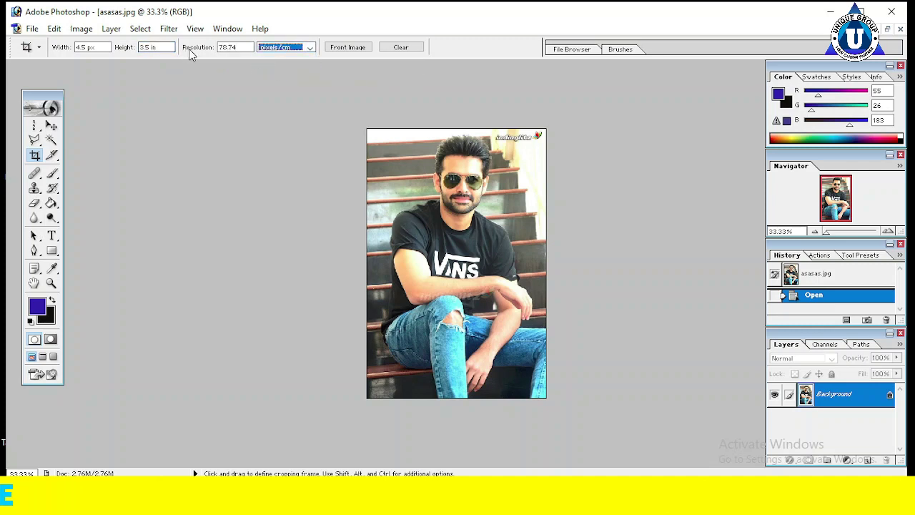
{"action": "left_click", "coordinate": [268, 50]}
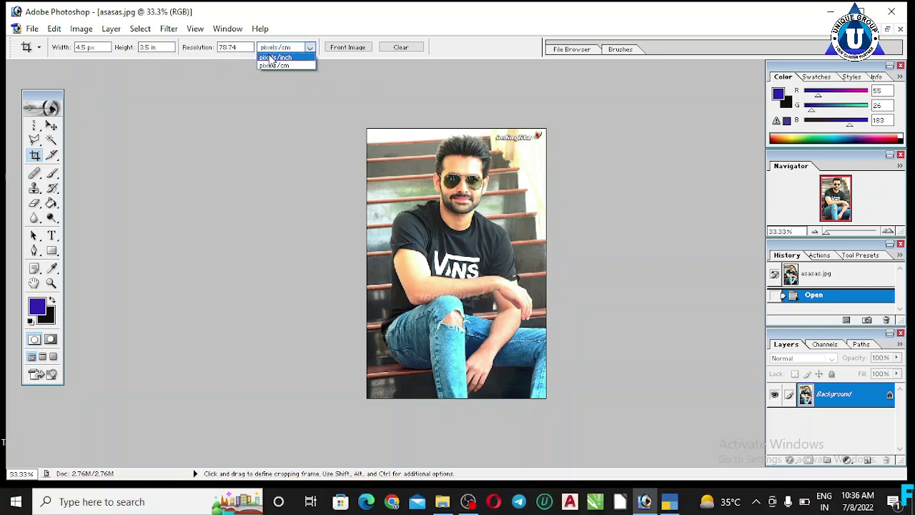
{"action": "left_click", "coordinate": [272, 57]}
{"action": "left_click", "coordinate": [172, 47]}
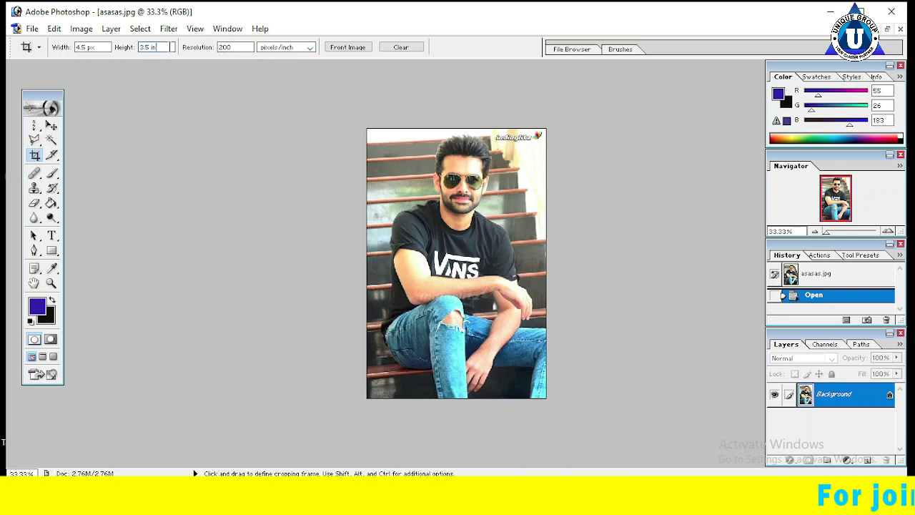
{"action": "key", "text": "BackSpace"}
{"action": "type", "text": "pixcel"}
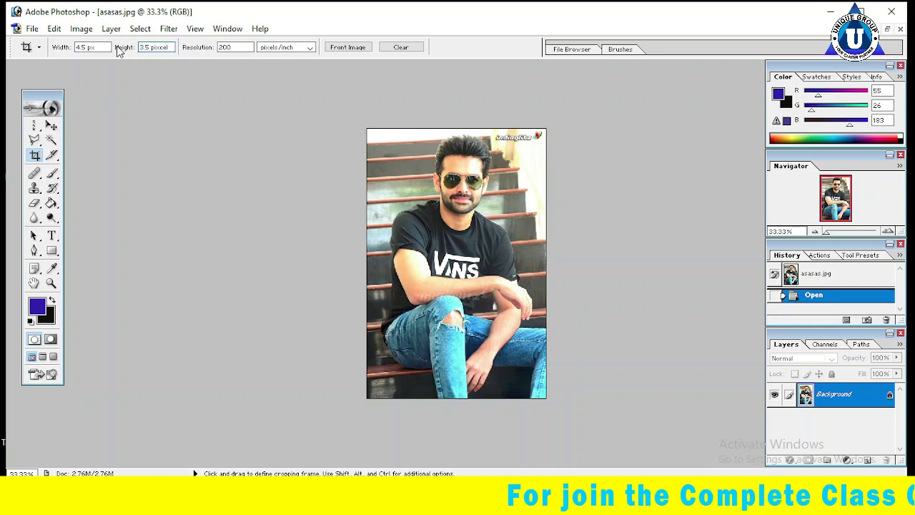
{"action": "left_click", "coordinate": [91, 47]}
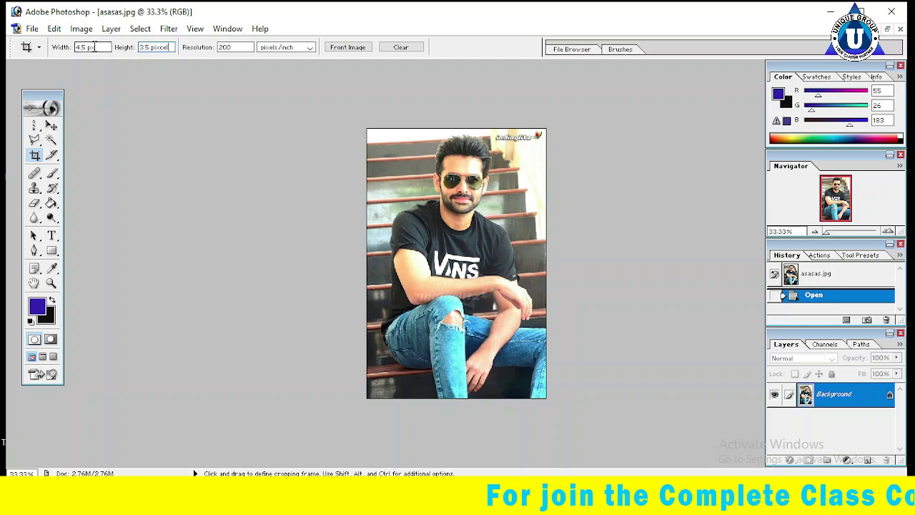
{"action": "left_click", "coordinate": [457, 203]}
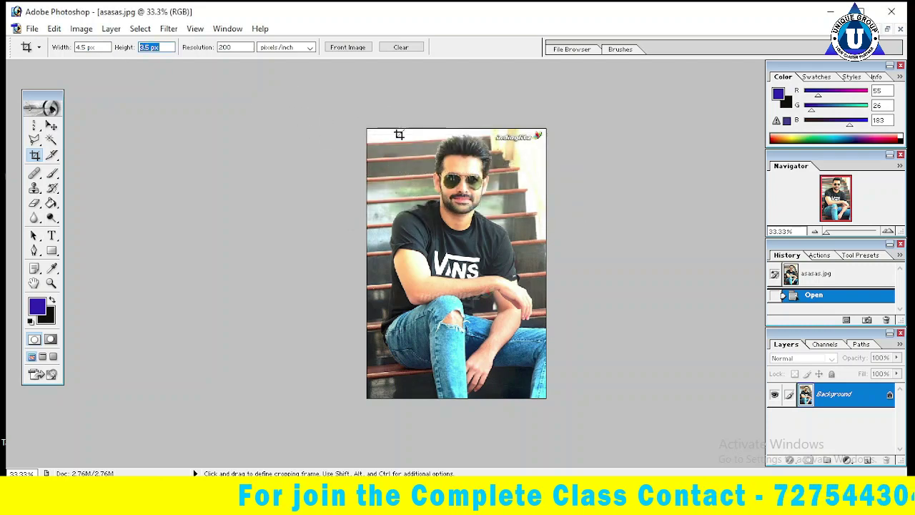
Drag and adjust the crop frame around the man's head and shoulders, then commit it
{"action": "left_click_drag", "start_coordinate": [398, 151], "coordinate": [521, 302]}
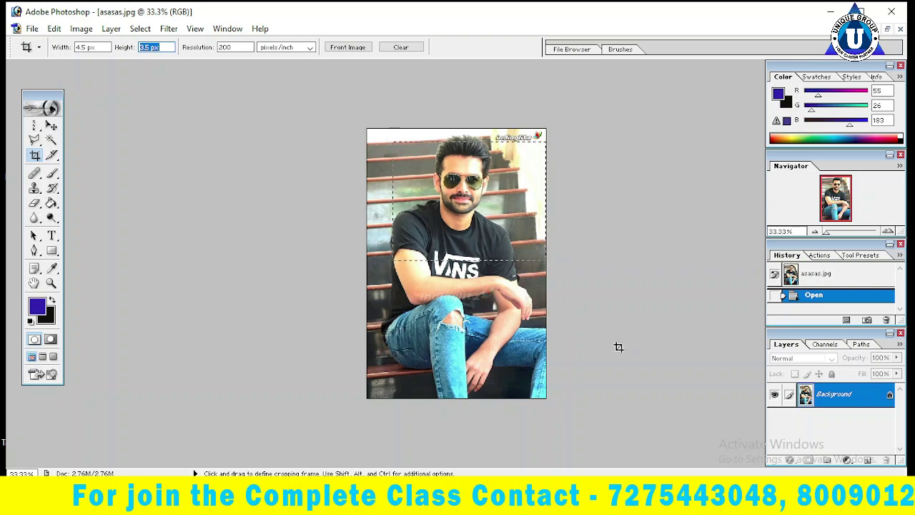
{"action": "left_click_drag", "start_coordinate": [521, 302], "coordinate": [528, 300]}
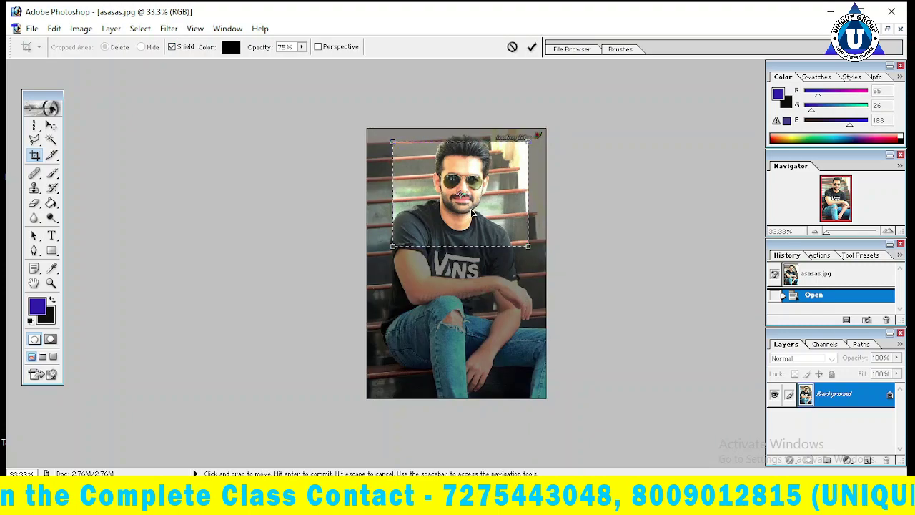
{"action": "left_click_drag", "start_coordinate": [470, 213], "coordinate": [473, 206]}
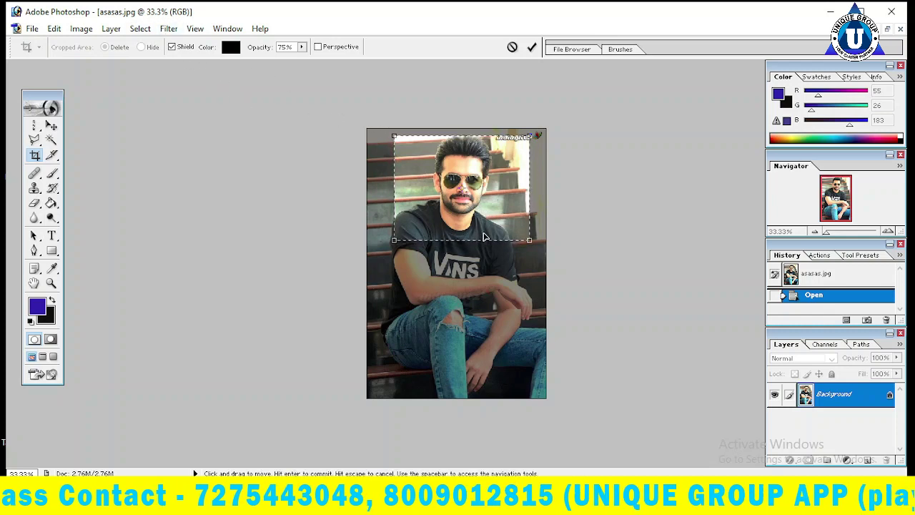
{"action": "mouse_move", "coordinate": [488, 232]}
{"action": "left_mouse_down"}
{"action": "mouse_move", "coordinate": [461, 226]}
{"action": "mouse_move", "coordinate": [478, 234]}
{"action": "left_mouse_up"}
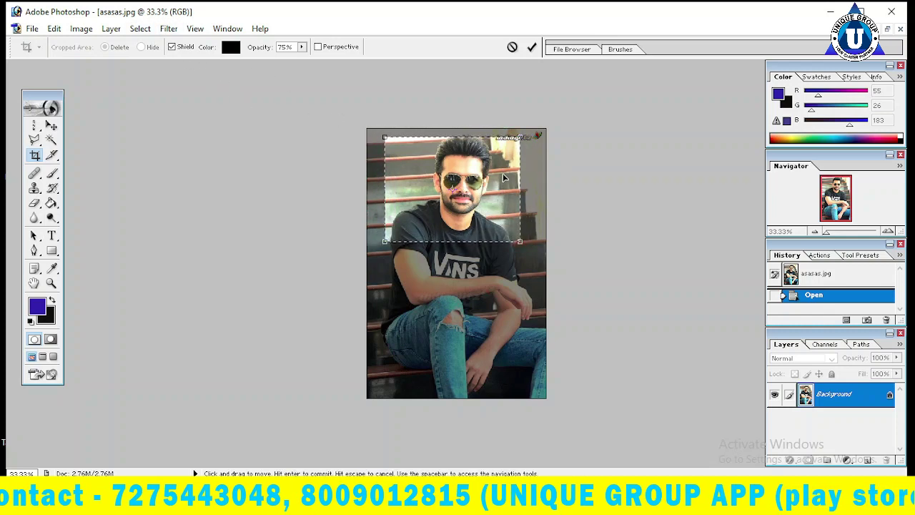
{"action": "left_click_drag", "start_coordinate": [519, 135], "coordinate": [501, 153]}
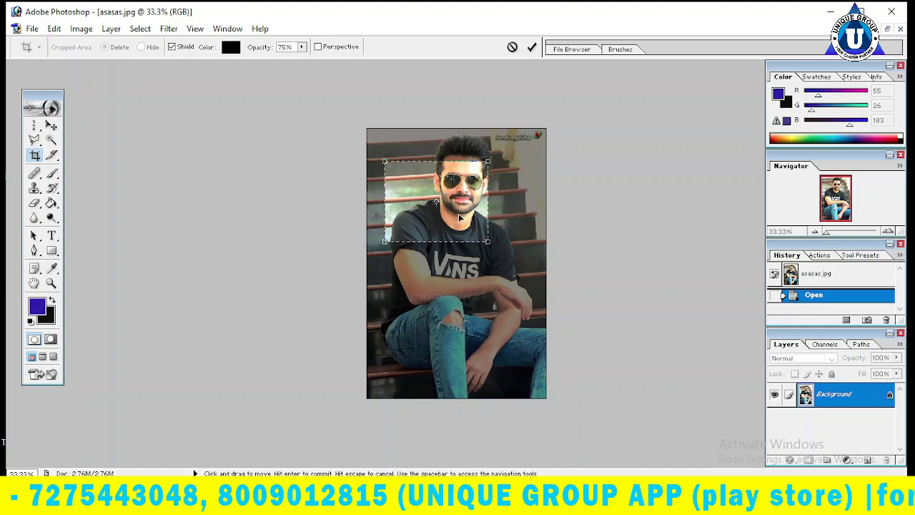
{"action": "left_click_drag", "start_coordinate": [482, 207], "coordinate": [482, 187]}
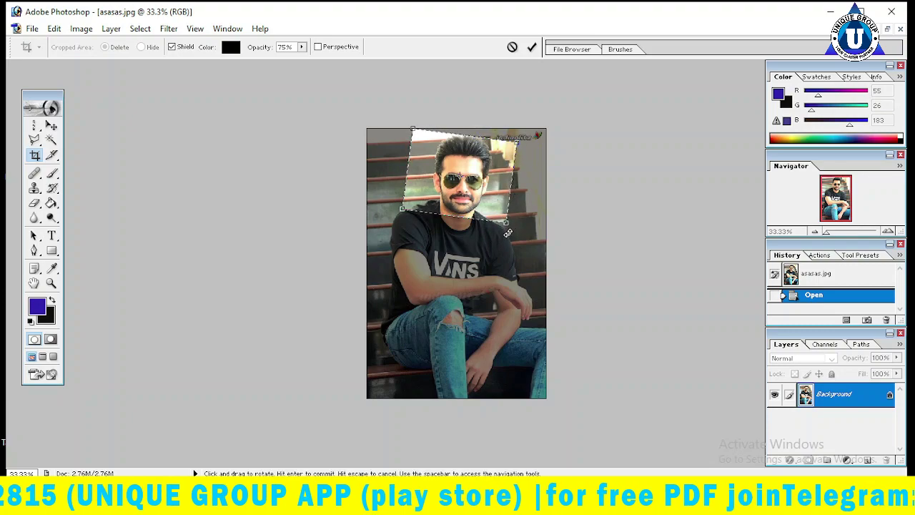
{"action": "left_click_drag", "start_coordinate": [516, 217], "coordinate": [488, 224]}
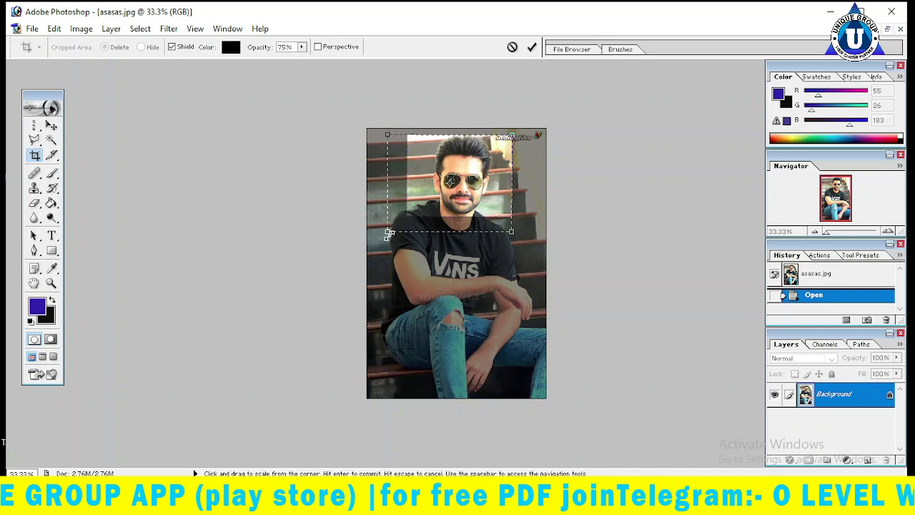
{"action": "left_click_drag", "start_coordinate": [387, 233], "coordinate": [376, 240]}
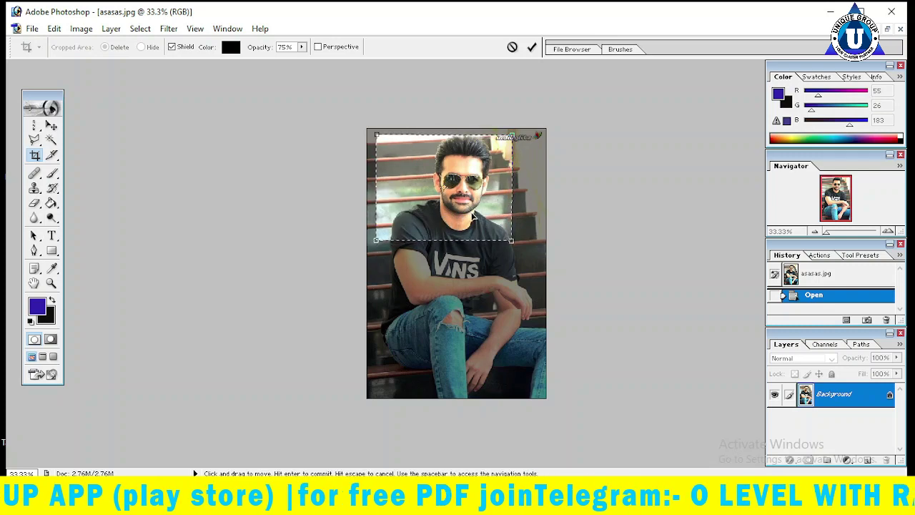
{"action": "left_click_drag", "start_coordinate": [472, 216], "coordinate": [490, 199]}
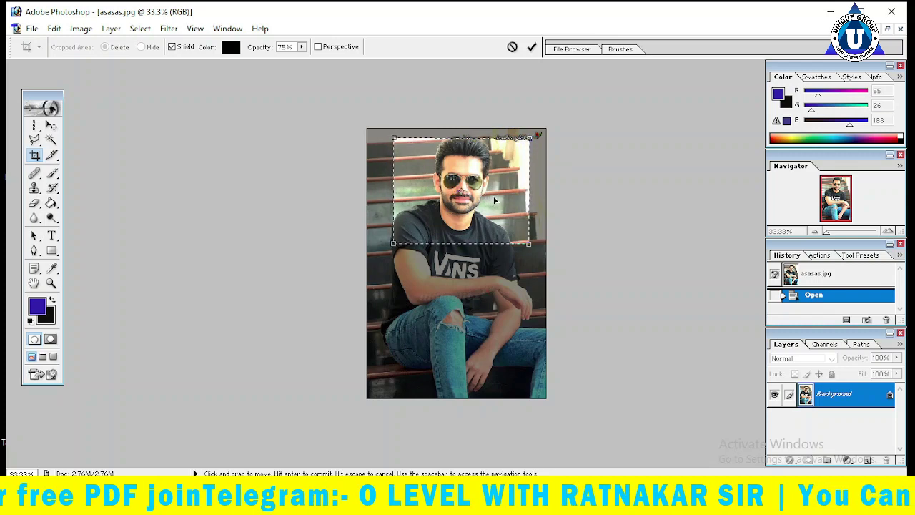
{"action": "left_click_drag", "start_coordinate": [494, 200], "coordinate": [493, 201]}
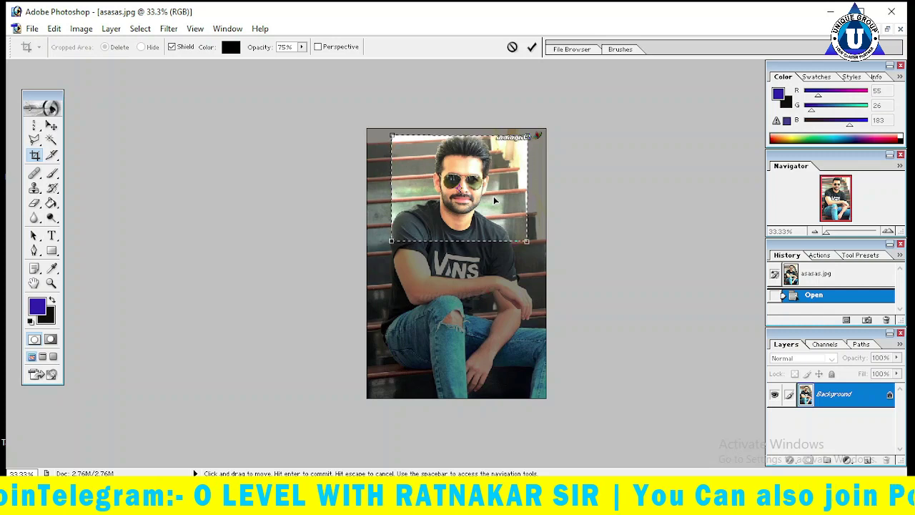
{"action": "left_click", "coordinate": [532, 46]}
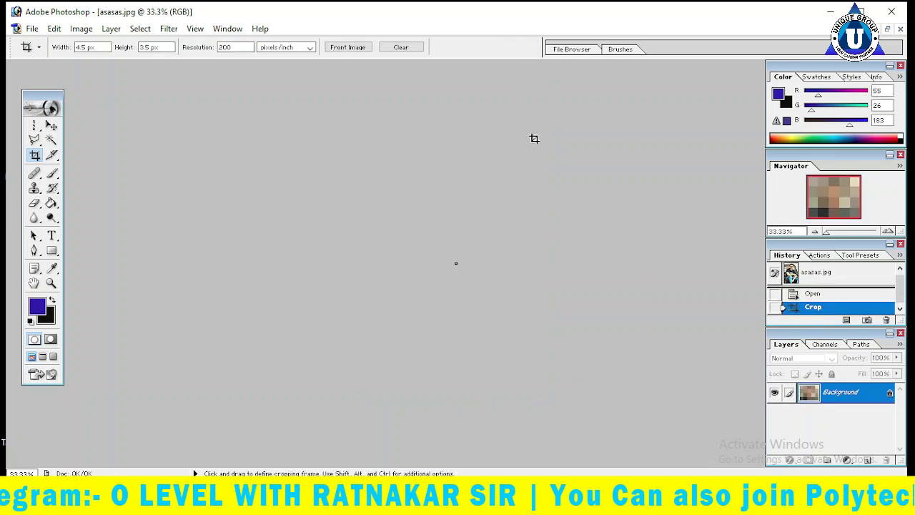
Zoom the tiny cropped image to 1600%, restoring then re-maximizing the photo window
{"action": "key", "text": "ctrl+plus"}
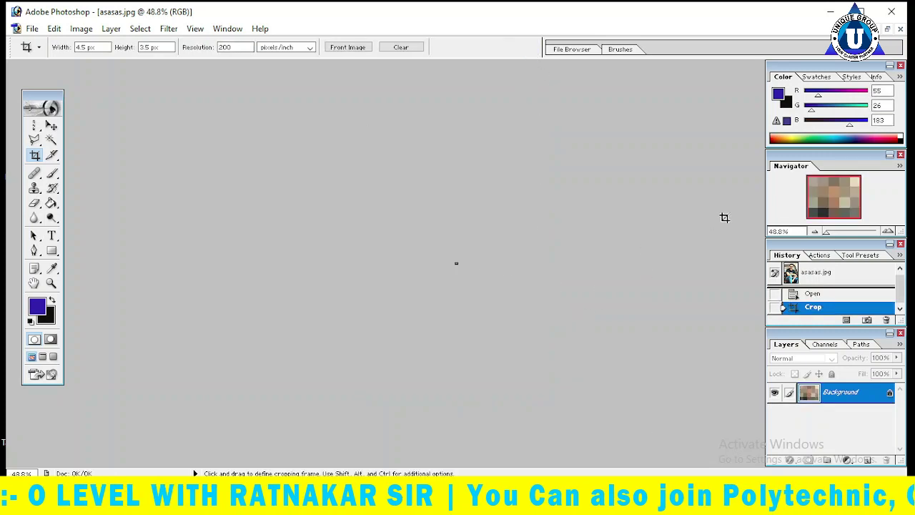
{"action": "left_click", "coordinate": [887, 29]}
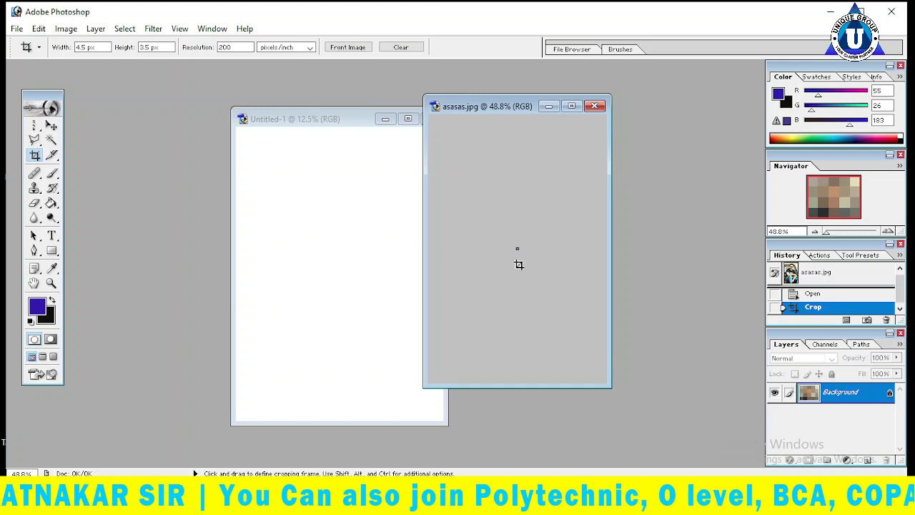
{"action": "left_click", "coordinate": [571, 107]}
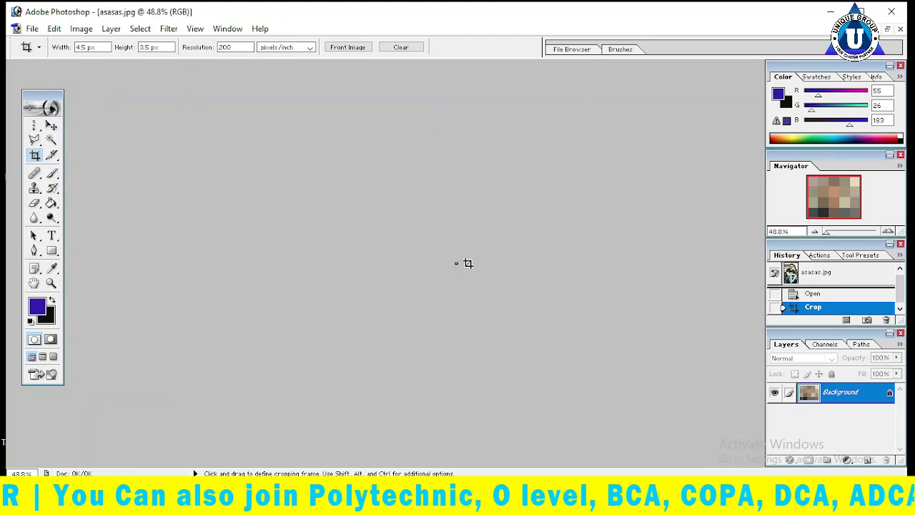
{"action": "key", "text": "ctrl+plus"}
{"action": "key", "text": "ctrl+plus"}
{"action": "key", "text": "ctrl+plus"}
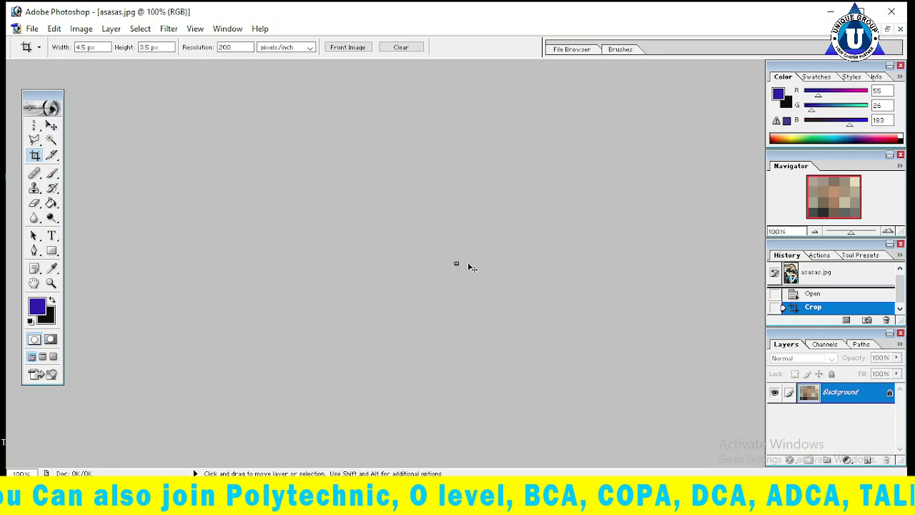
{"action": "key", "text": "ctrl+plus"}
{"action": "key", "text": "ctrl+plus"}
{"action": "key", "text": "ctrl+plus"}
{"action": "key", "text": "ctrl+plus"}
{"action": "key", "text": "ctrl+plus"}
{"action": "key", "text": "ctrl+plus"}
{"action": "key", "text": "ctrl+plus"}
{"action": "key", "text": "ctrl+plus"}
{"action": "key", "text": "ctrl+plus"}
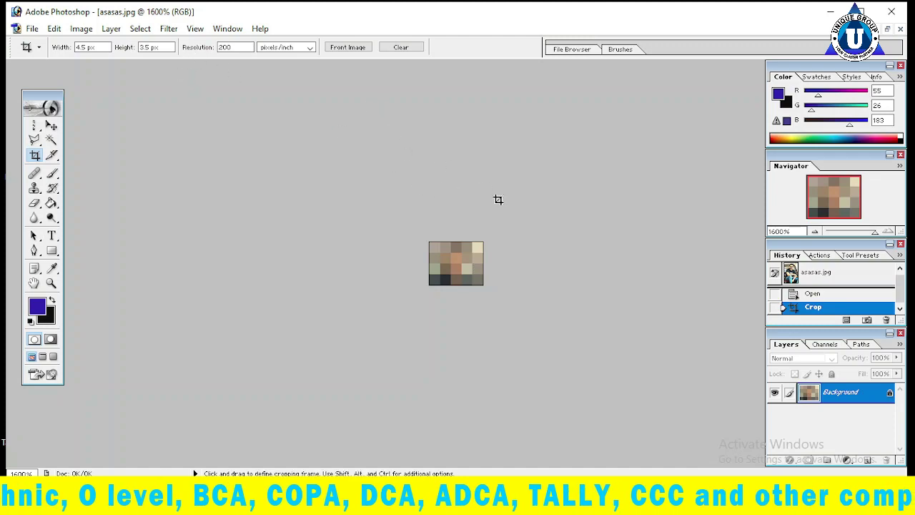
Close the cropped asasas.jpg without saving changes
{"action": "left_click", "coordinate": [887, 28]}
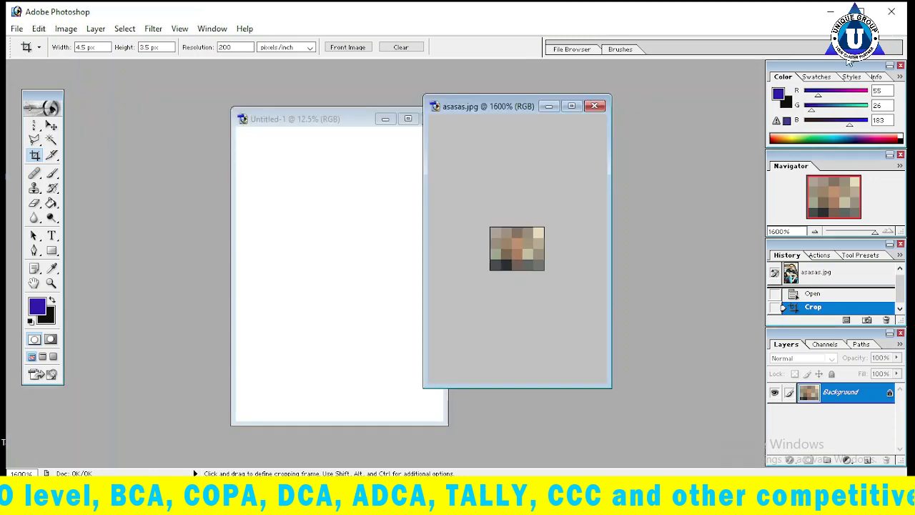
{"action": "left_click", "coordinate": [594, 106]}
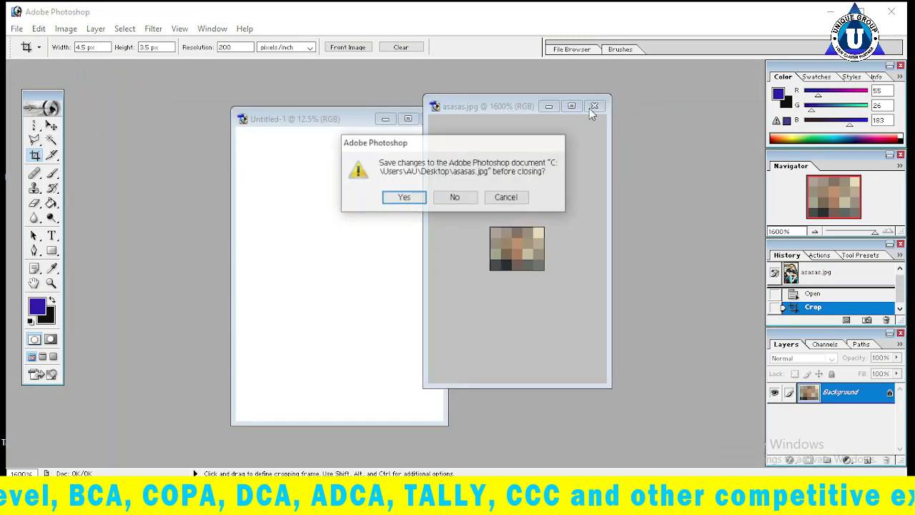
{"action": "left_click", "coordinate": [454, 198]}
Reopen the original asasas.jpg from the Desktop via File > Open As
{"action": "left_click", "coordinate": [15, 29]}
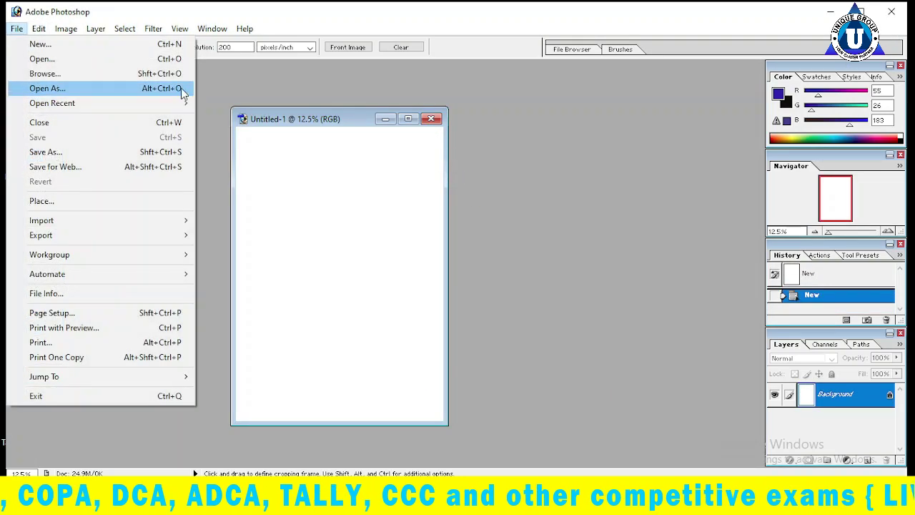
{"action": "left_click", "coordinate": [109, 57]}
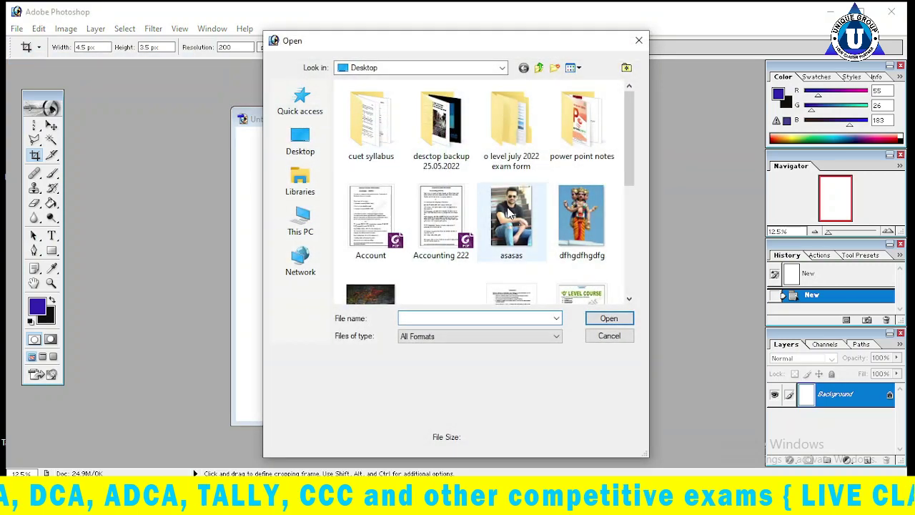
{"action": "left_click", "coordinate": [511, 215]}
{"action": "left_click", "coordinate": [608, 318]}
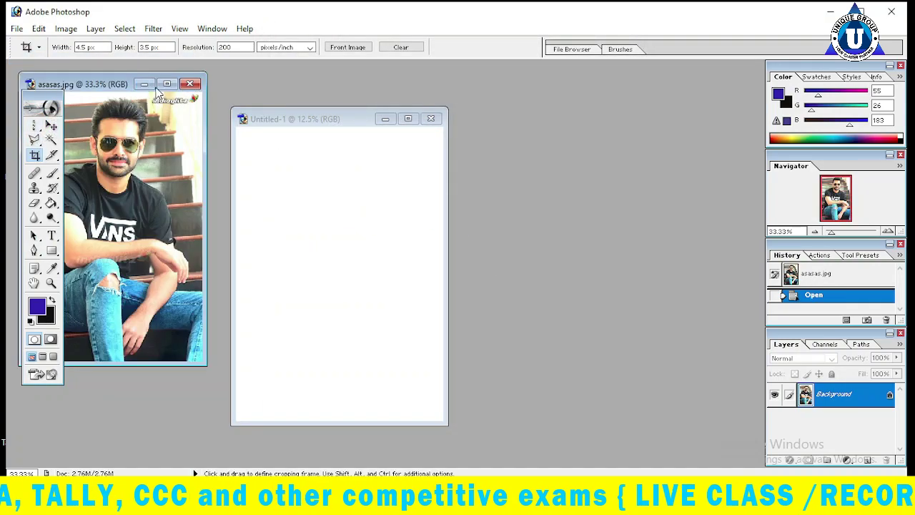
Clear the fixed crop width and height, crop the photo from head to chest, and maximize it
{"action": "left_click_drag", "start_coordinate": [118, 85], "coordinate": [284, 107]}
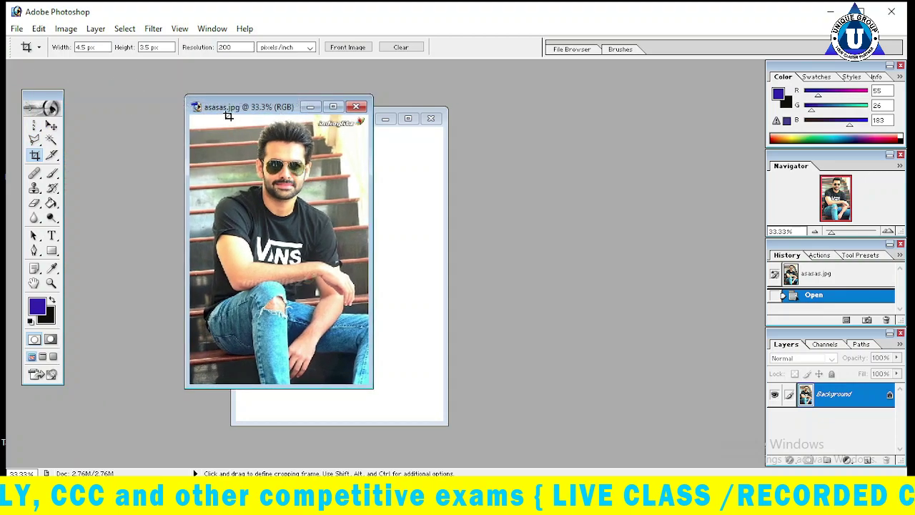
{"action": "left_click_drag", "start_coordinate": [226, 116], "coordinate": [350, 210]}
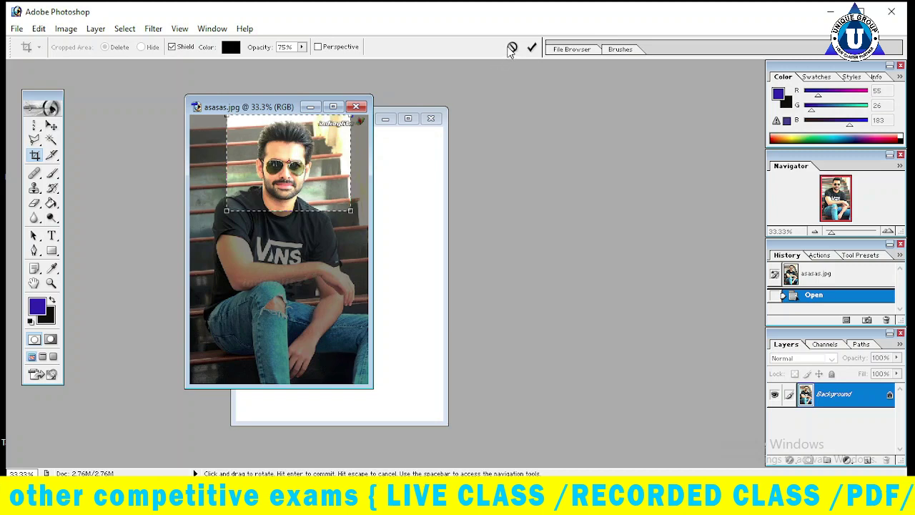
{"action": "left_click", "coordinate": [511, 48]}
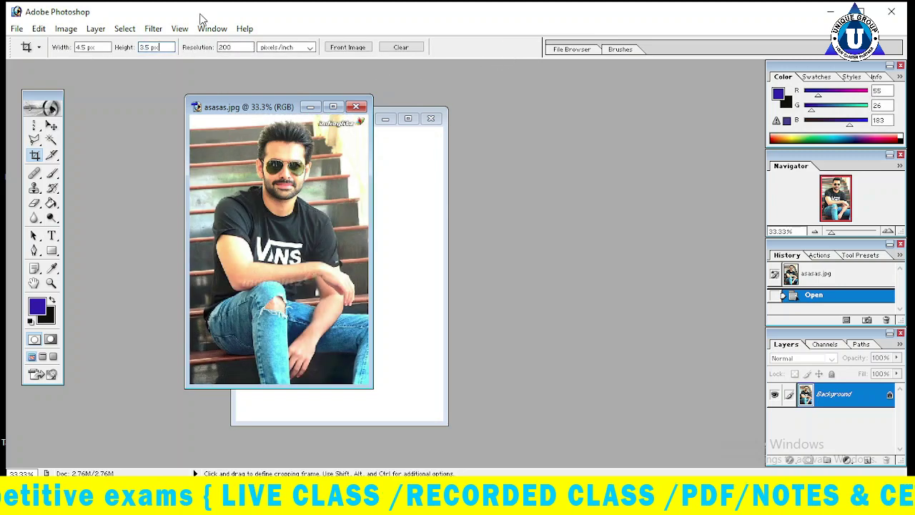
{"action": "left_click", "coordinate": [105, 47]}
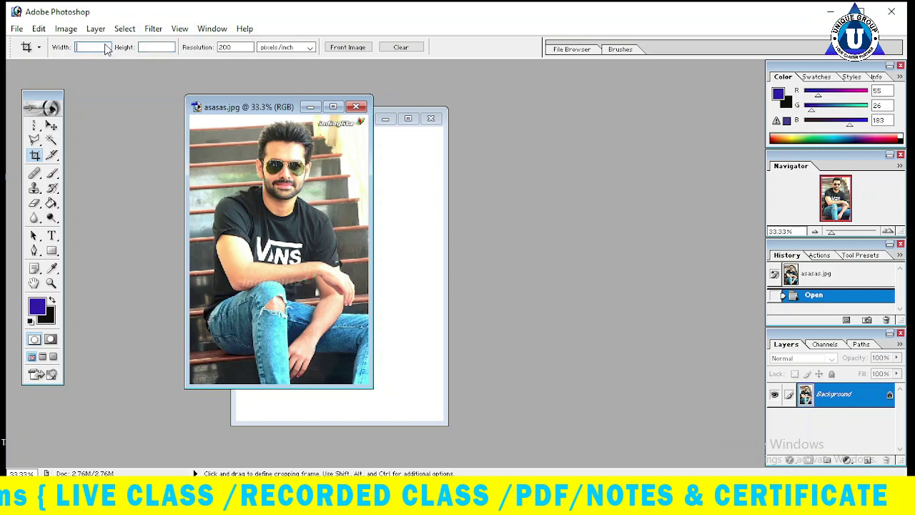
{"action": "left_click_drag", "start_coordinate": [222, 115], "coordinate": [329, 249]}
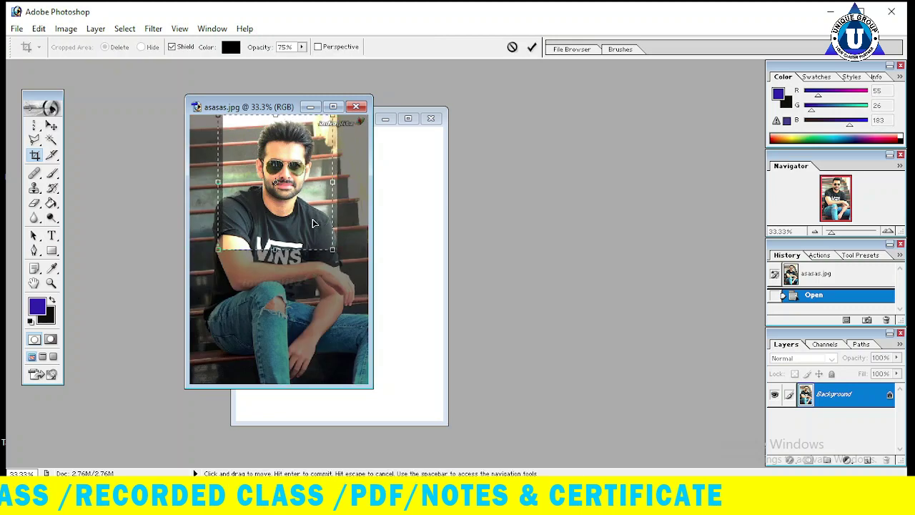
{"action": "left_click", "coordinate": [532, 47]}
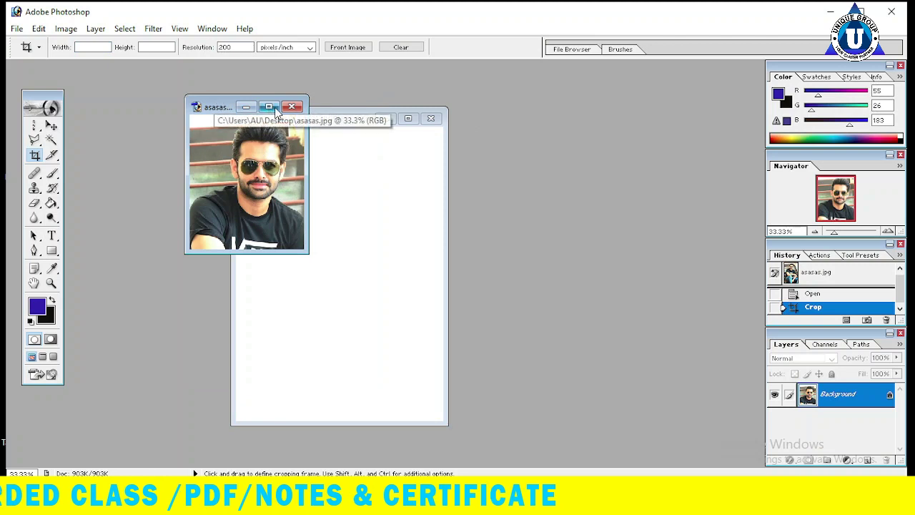
{"action": "left_click", "coordinate": [268, 107]}
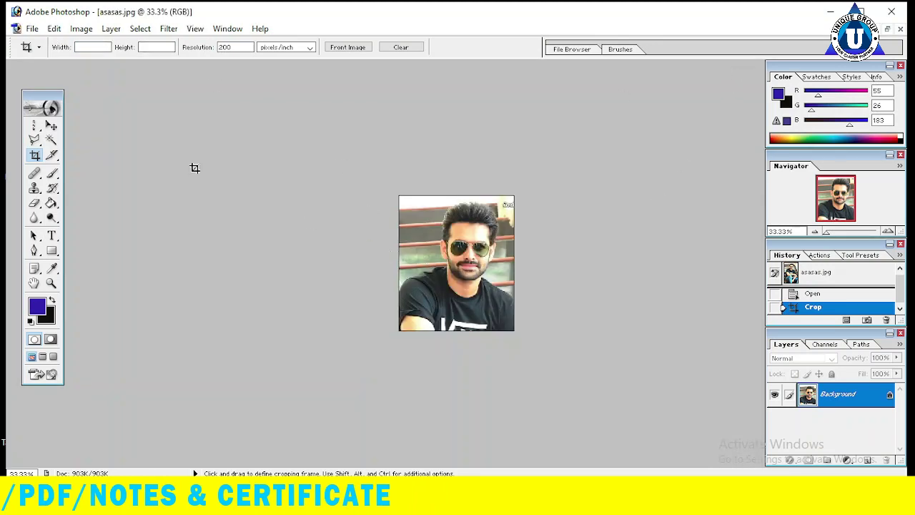
Fill the crop size from the current photo and crop the whole photo
{"action": "left_click", "coordinate": [90, 47]}
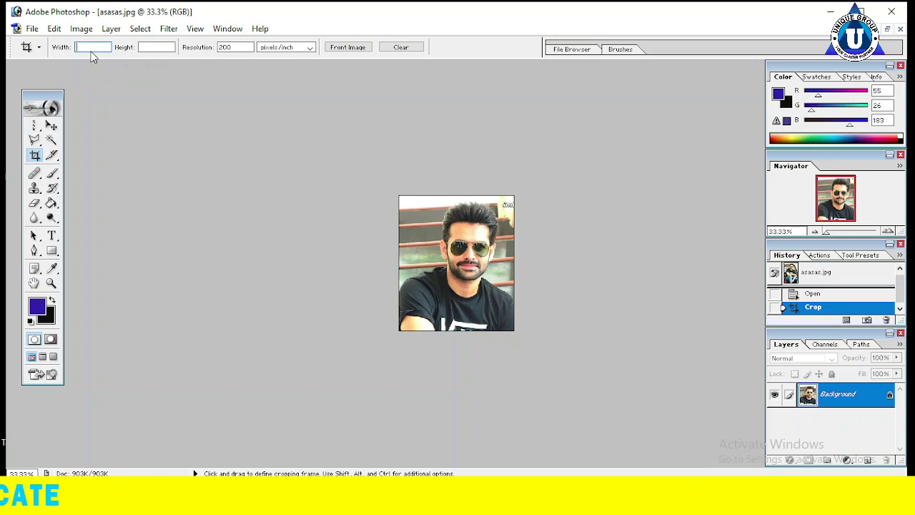
{"action": "left_click", "coordinate": [368, 49]}
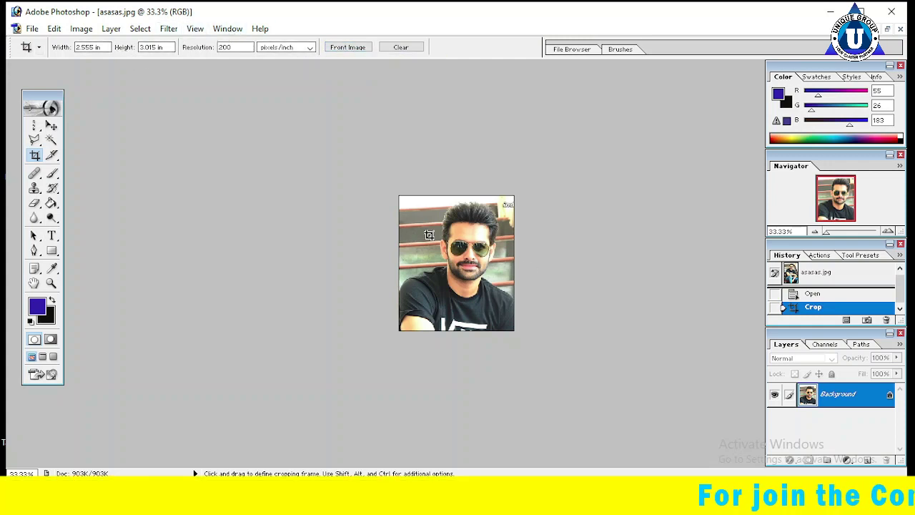
{"action": "left_click_drag", "start_coordinate": [399, 195], "coordinate": [537, 336]}
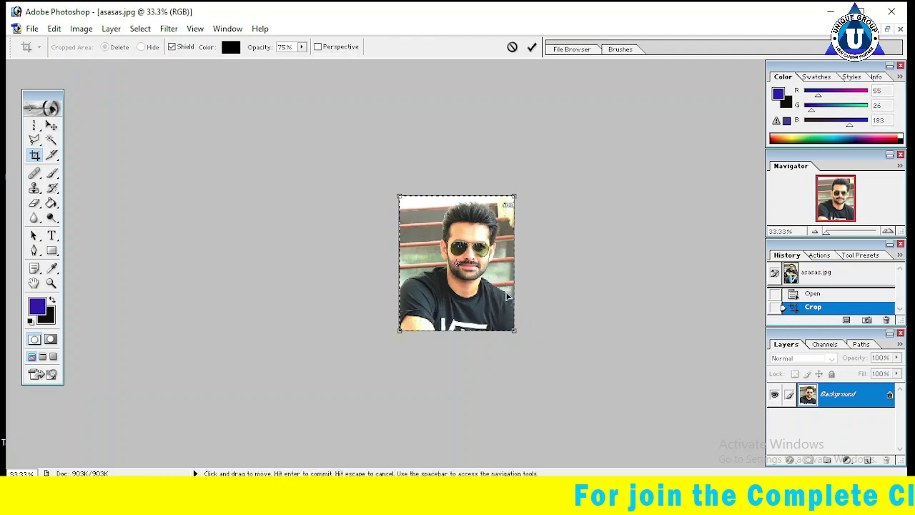
{"action": "left_click", "coordinate": [531, 47]}
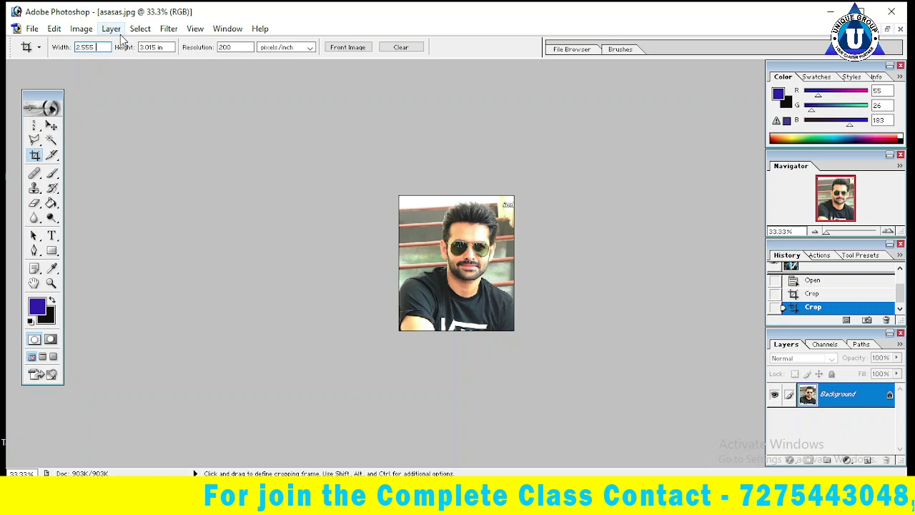
Set the crop height unit to px and crop around the face at 2.555 × 3.015 px
{"action": "type", "text": "pi"}
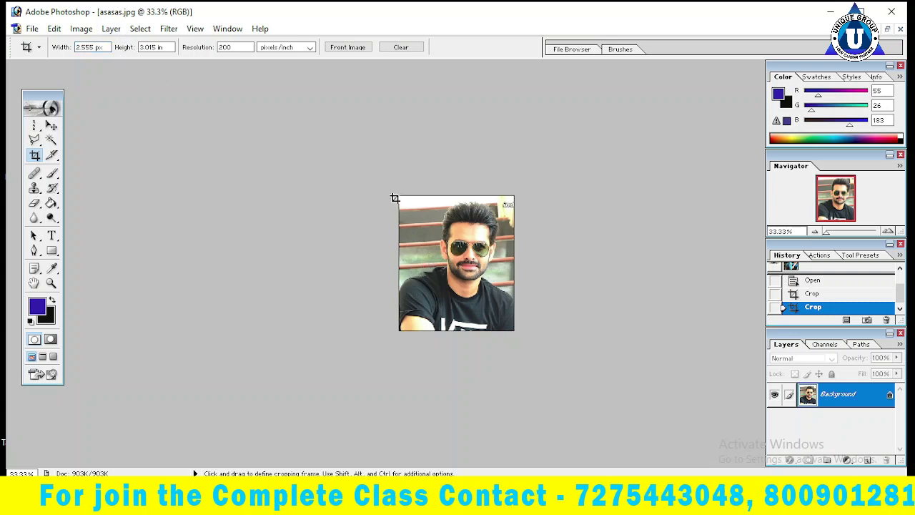
{"action": "mouse_move", "coordinate": [396, 198]}
{"action": "left_mouse_down"}
{"action": "mouse_move", "coordinate": [522, 328]}
{"action": "mouse_move", "coordinate": [535, 327]}
{"action": "left_mouse_up"}
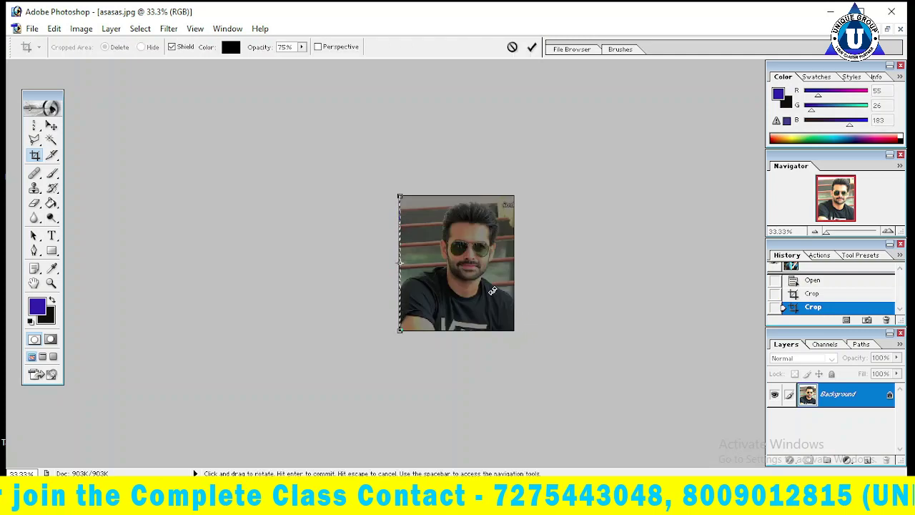
{"action": "left_click", "coordinate": [511, 47]}
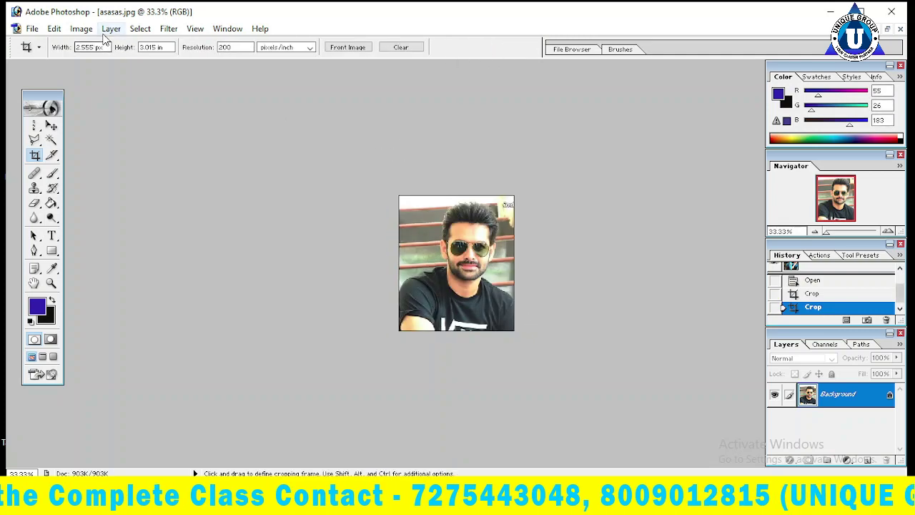
{"action": "left_click", "coordinate": [153, 48]}
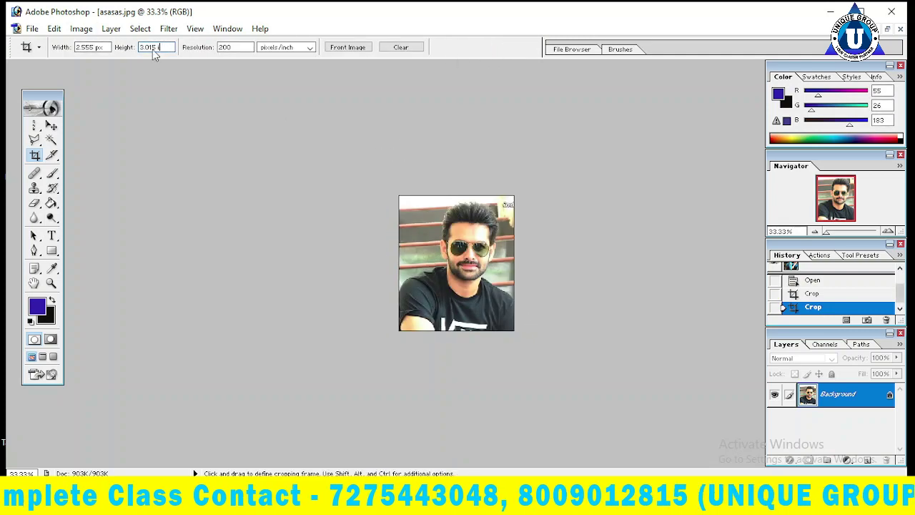
{"action": "key", "text": "BackSpace"}
{"action": "key", "text": "BackSpace"}
{"action": "type", "text": "px"}
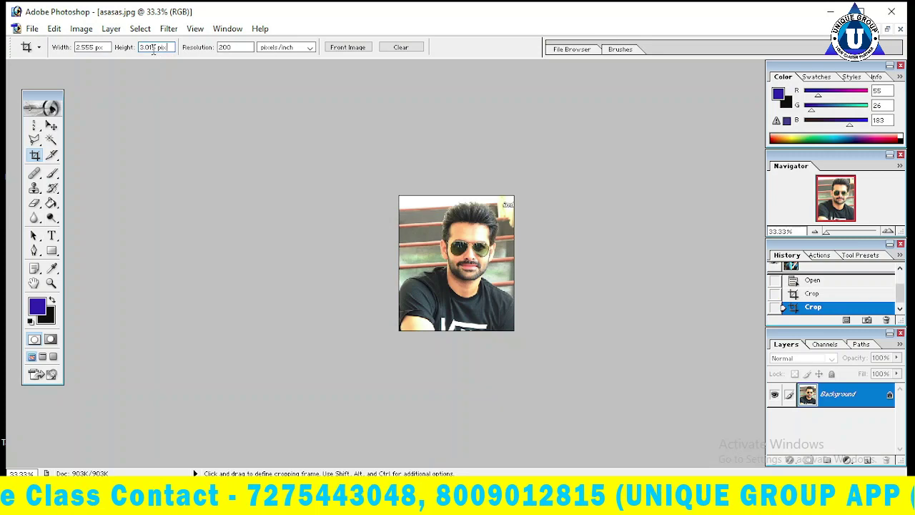
{"action": "mouse_move", "coordinate": [399, 195]}
{"action": "left_mouse_down"}
{"action": "mouse_move", "coordinate": [541, 329]}
{"action": "mouse_move", "coordinate": [499, 312]}
{"action": "left_mouse_up"}
{"action": "left_click_drag", "start_coordinate": [445, 290], "coordinate": [462, 297]}
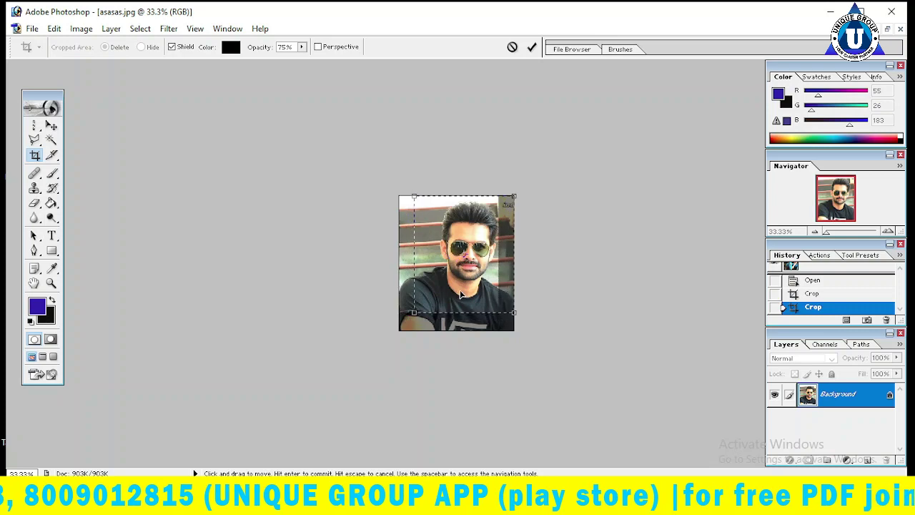
{"action": "left_click", "coordinate": [532, 47]}
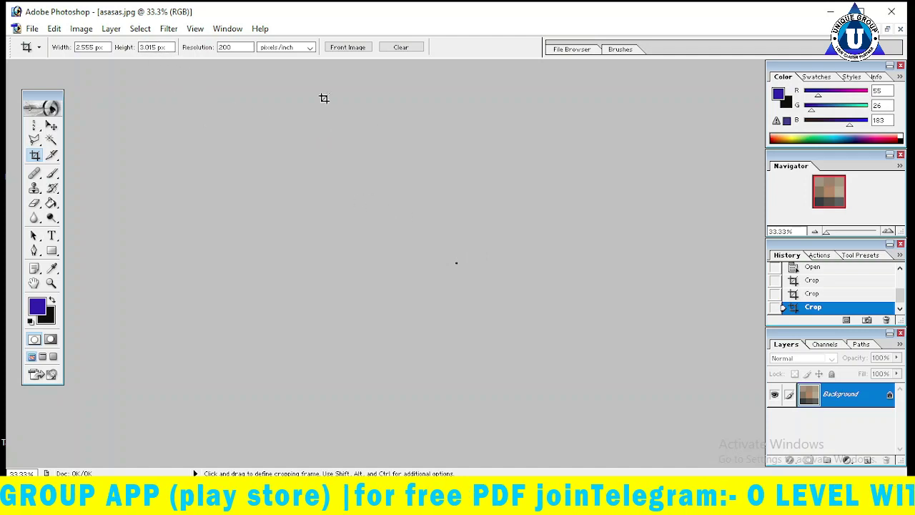
Undo the tiny crop, then crop the face at 2.555 × 3.015 in, 200 pixels/inch
{"action": "key", "text": "ctrl"}
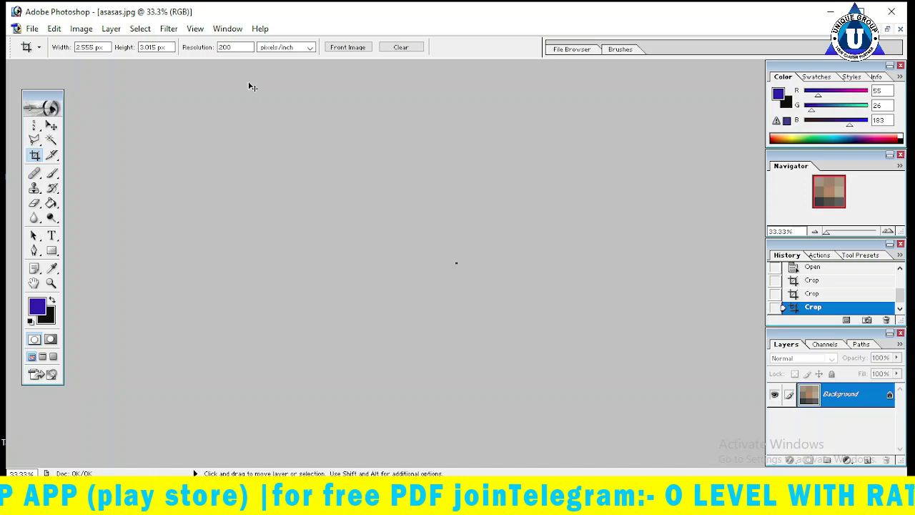
{"action": "key", "text": "ctrl+z"}
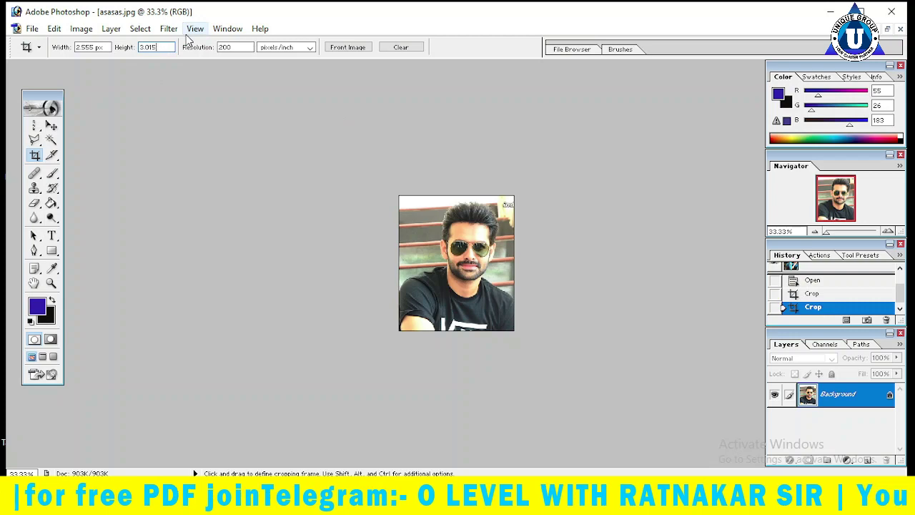
{"action": "type", "text": "in"}
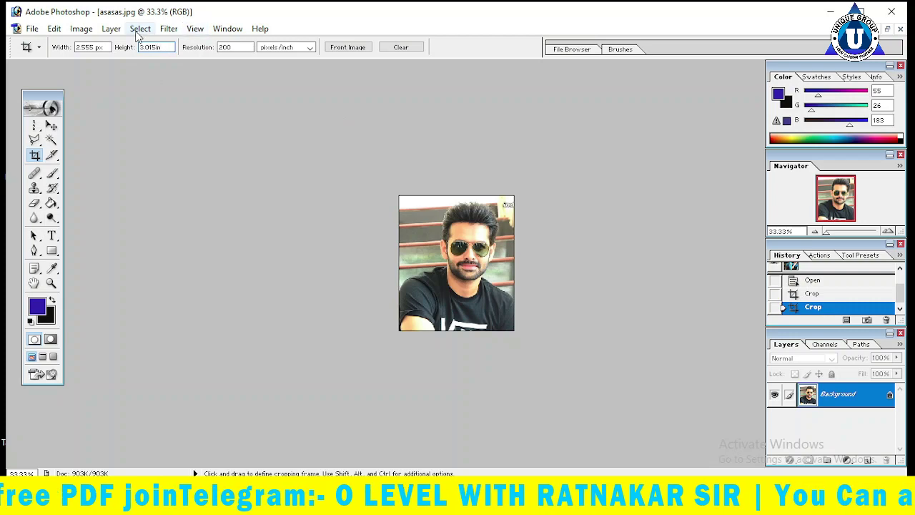
{"action": "left_click", "coordinate": [104, 47]}
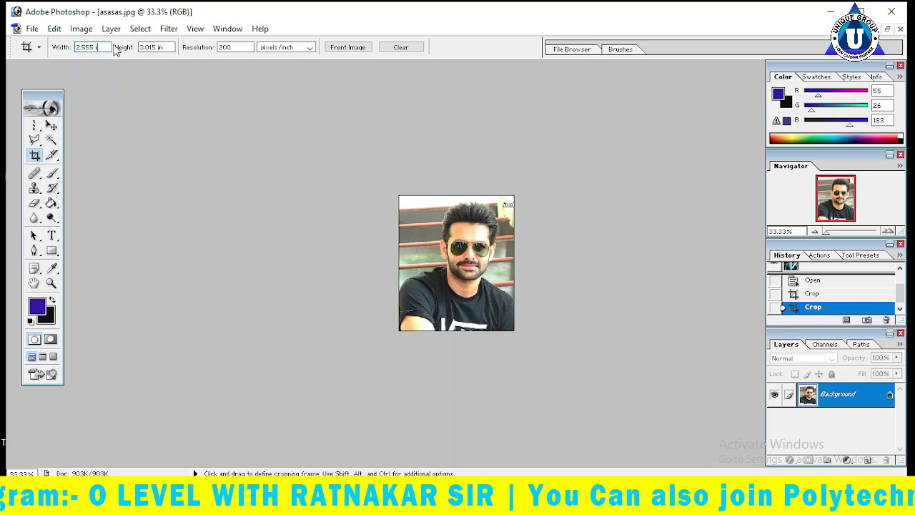
{"action": "double_click", "coordinate": [150, 49]}
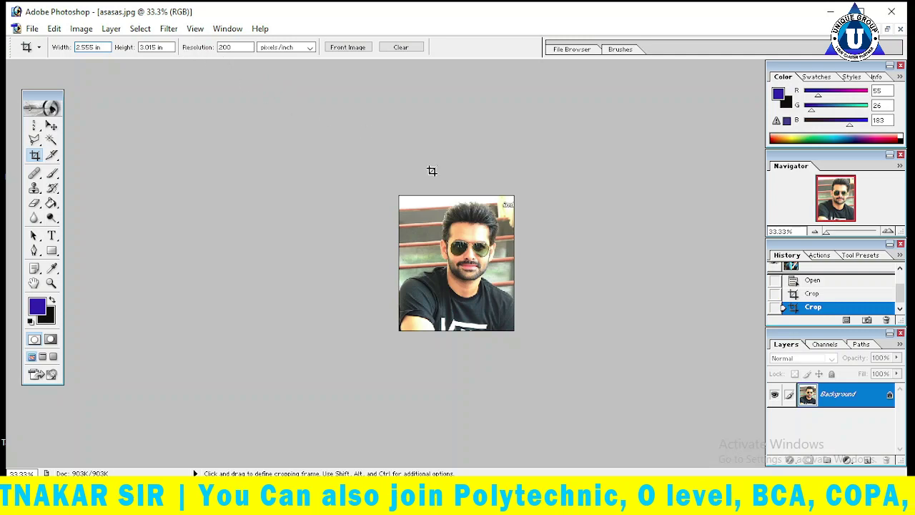
{"action": "left_click_drag", "start_coordinate": [399, 195], "coordinate": [532, 316]}
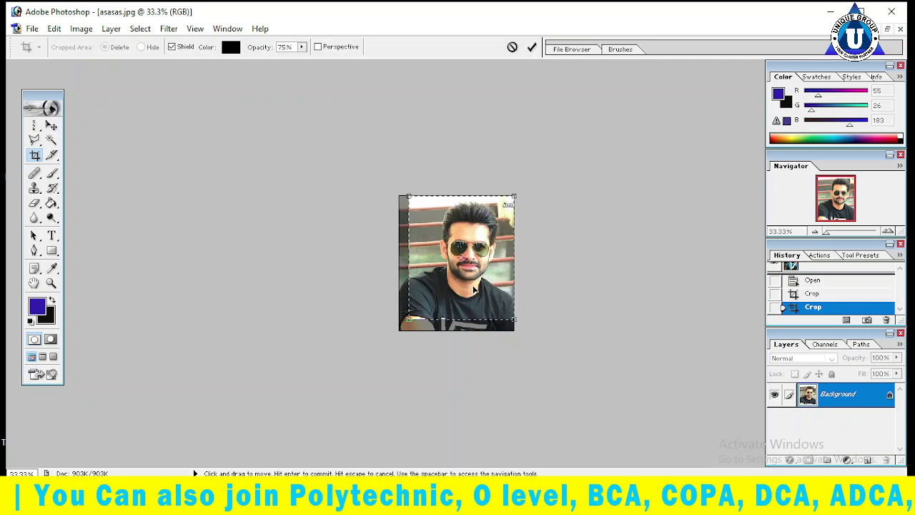
{"action": "left_click", "coordinate": [532, 48]}
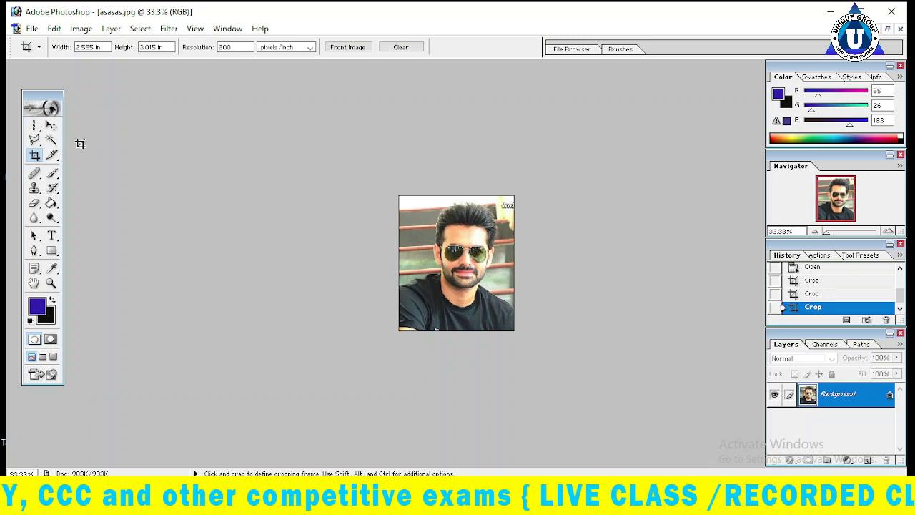
{"action": "left_click", "coordinate": [54, 140]}
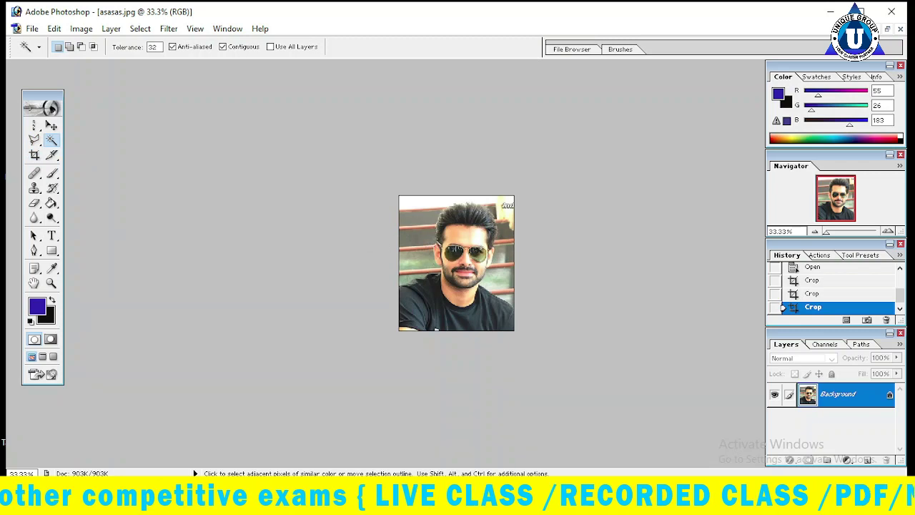
{"action": "left_click", "coordinate": [418, 227]}
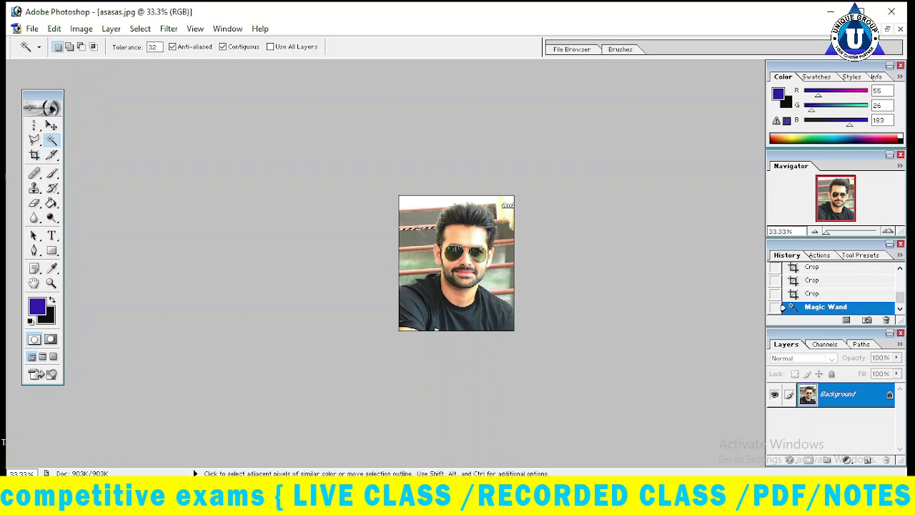
{"action": "left_click", "coordinate": [420, 207]}
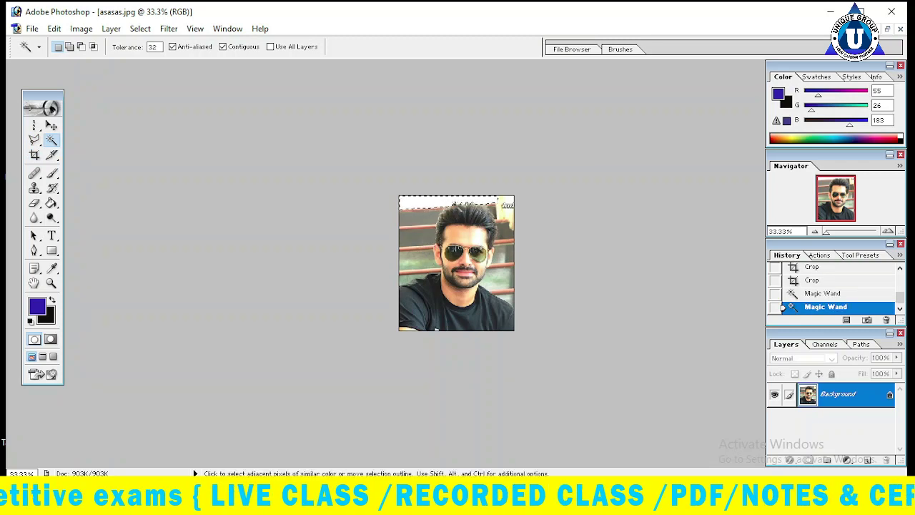
{"action": "left_click", "coordinate": [517, 230]}
{"action": "left_click", "coordinate": [500, 280]}
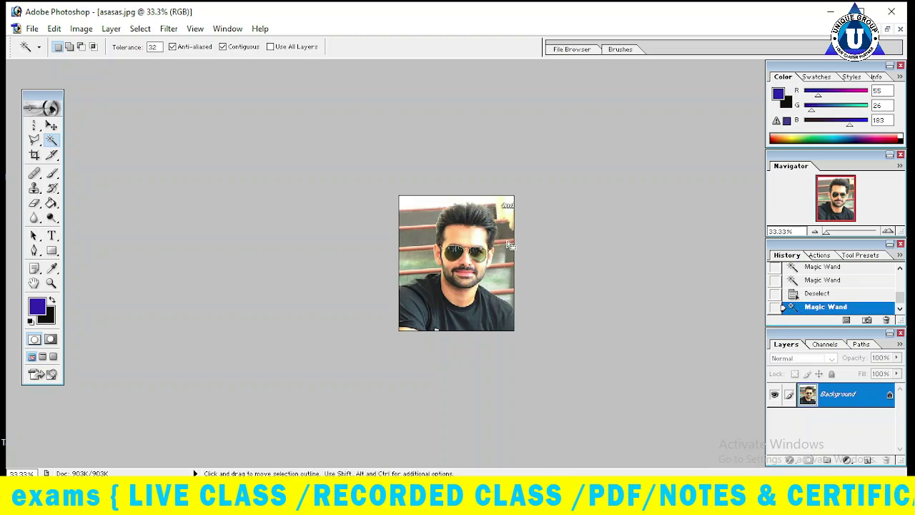
{"action": "left_click", "coordinate": [504, 243]}
{"action": "left_click", "coordinate": [501, 211]}
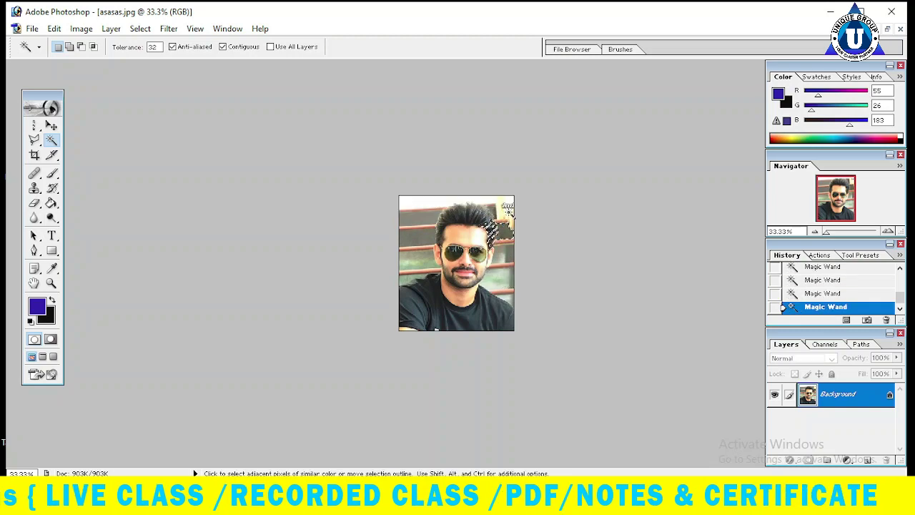
{"action": "left_click", "coordinate": [457, 206]}
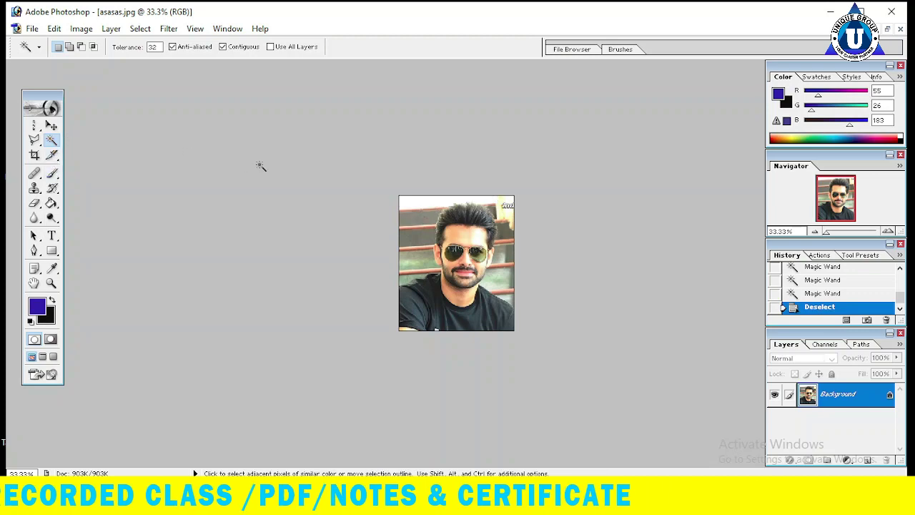
{"action": "left_click", "coordinate": [407, 200], "text": "shift"}
{"action": "left_click", "coordinate": [425, 218], "text": "shift"}
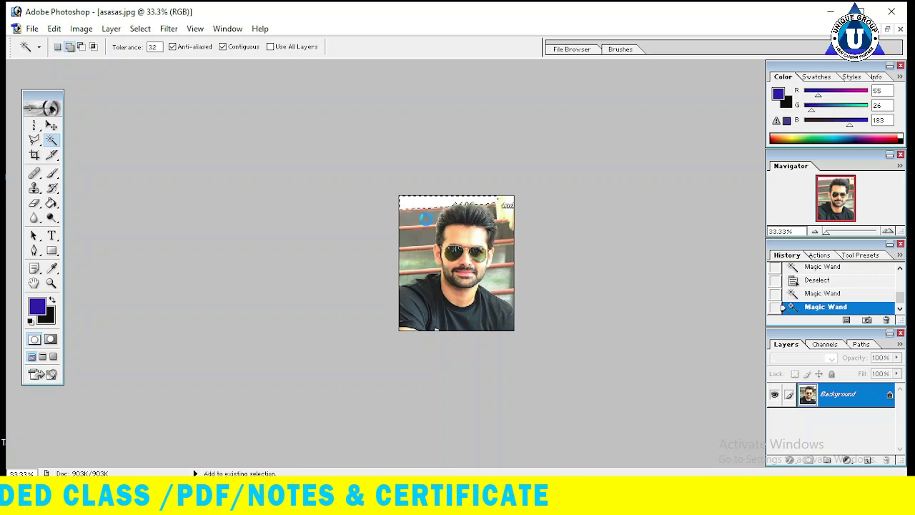
{"action": "left_click", "coordinate": [415, 250]}
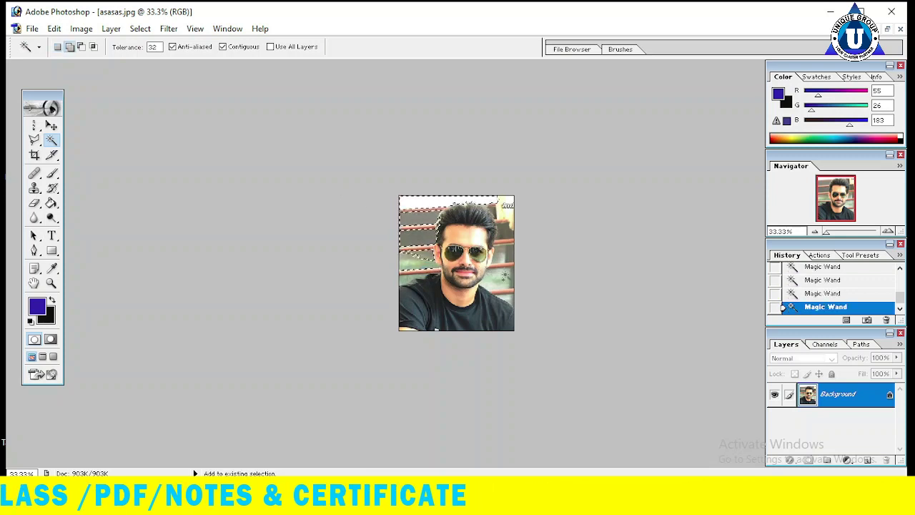
{"action": "left_click", "coordinate": [506, 282]}
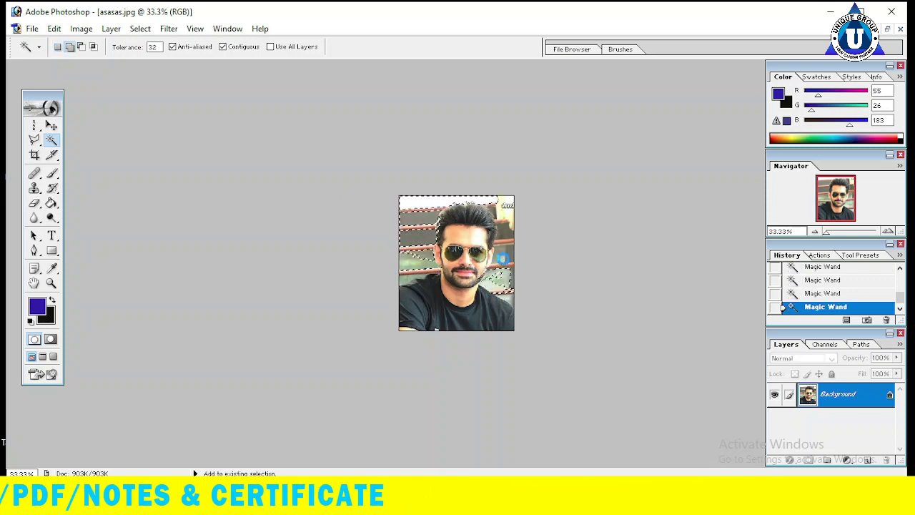
{"action": "left_click", "coordinate": [493, 227]}
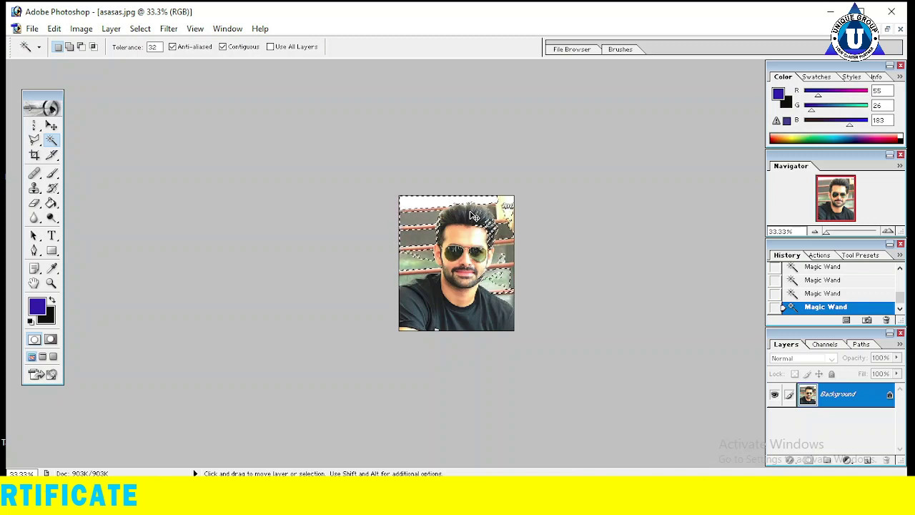
{"action": "key", "text": "ctrl+d"}
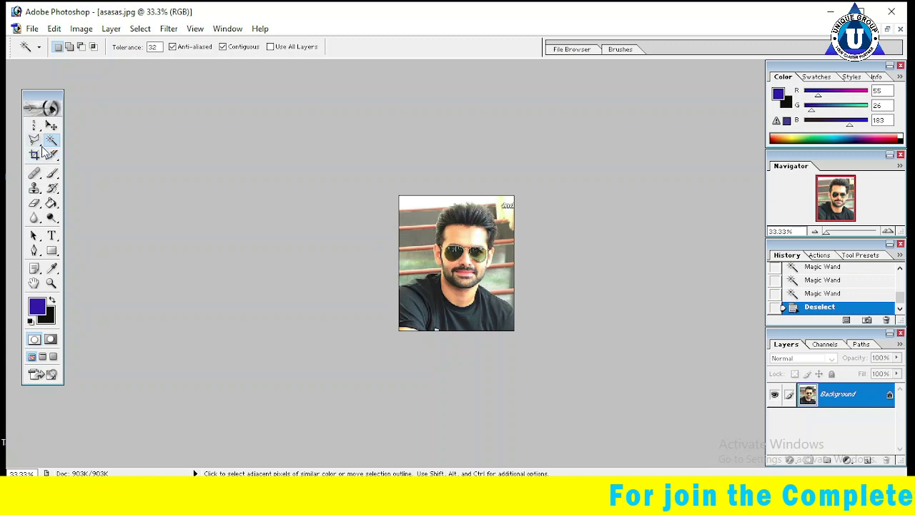
Switch to the Polygonal Lasso Tool and zoom in on the photo
{"action": "left_click_drag", "start_coordinate": [34, 140], "coordinate": [123, 159]}
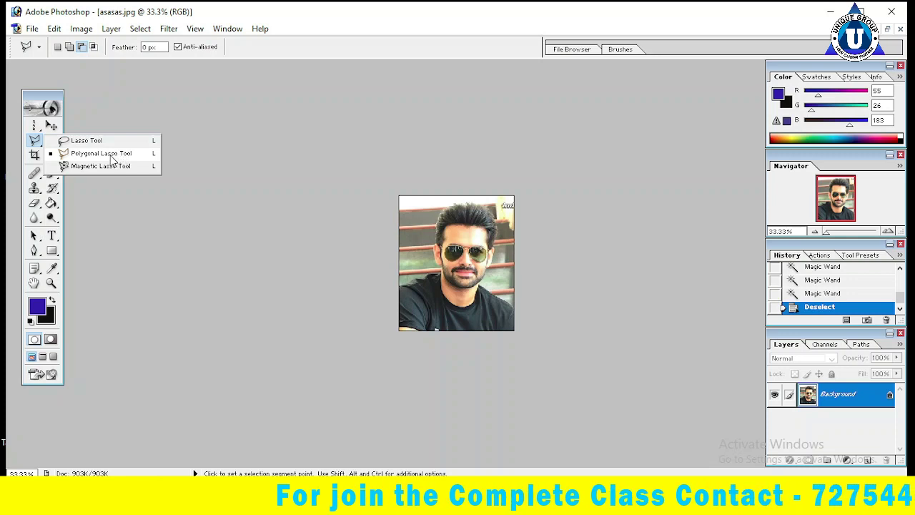
{"action": "left_click", "coordinate": [110, 155]}
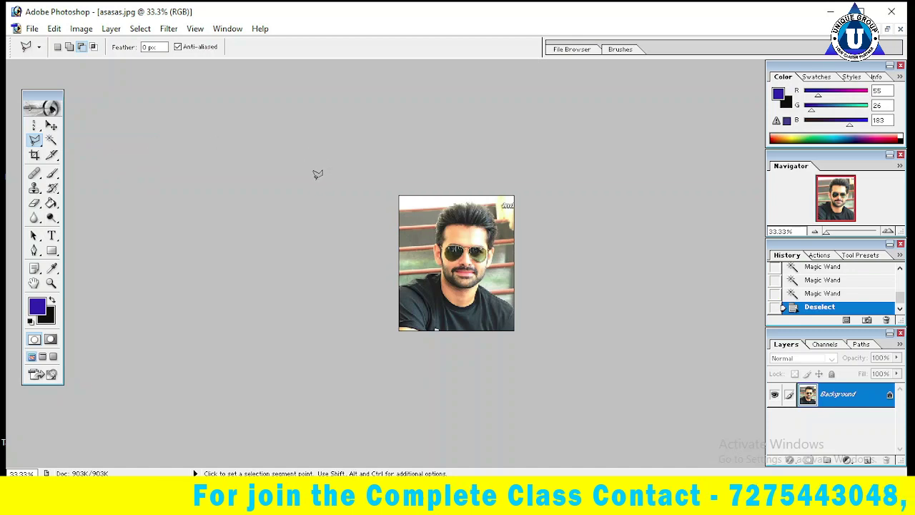
{"action": "key", "text": "ctrl+plus"}
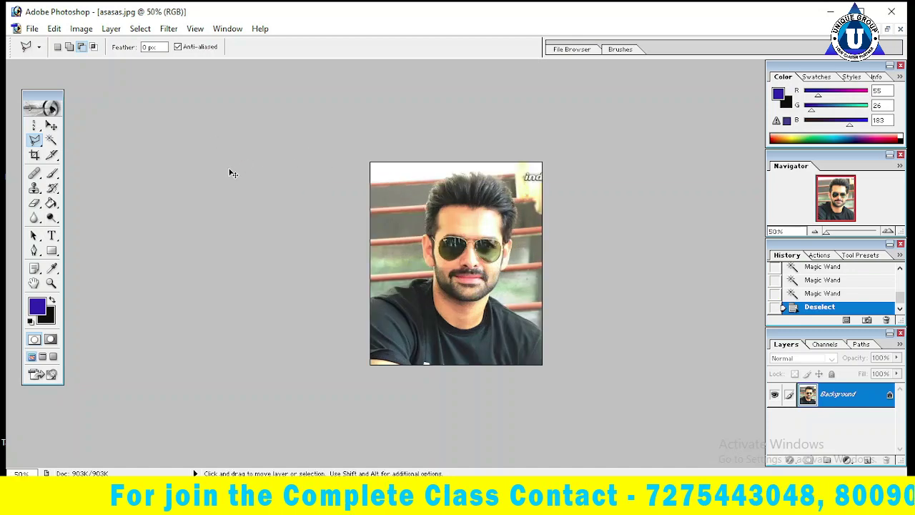
{"action": "key", "text": "ctrl+plus"}
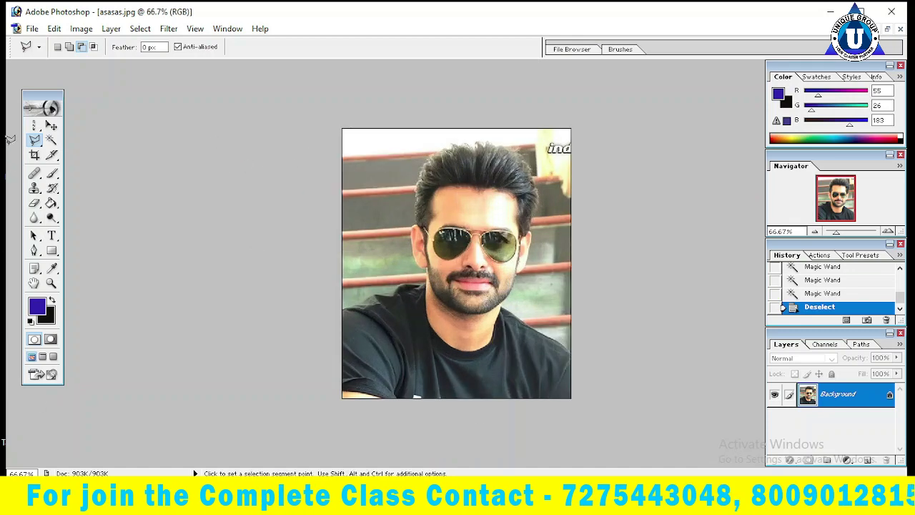
Place outline points from the photo's left edge over the hair to the right shoulder
{"action": "left_click", "coordinate": [347, 306]}
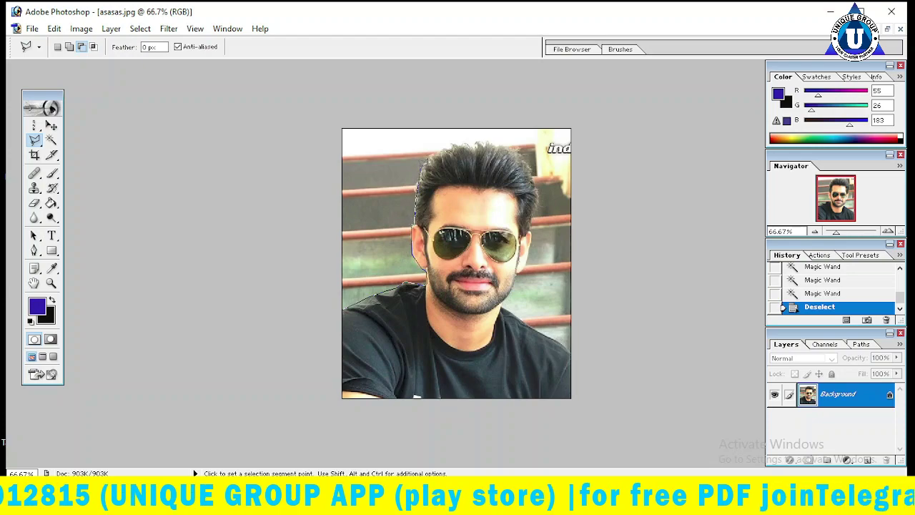
{"action": "left_click", "coordinate": [447, 146]}
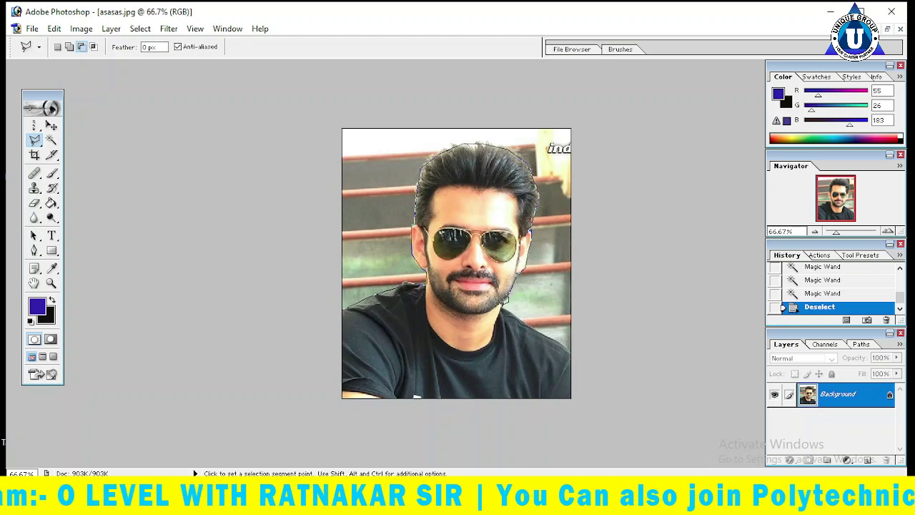
{"action": "left_click", "coordinate": [503, 303]}
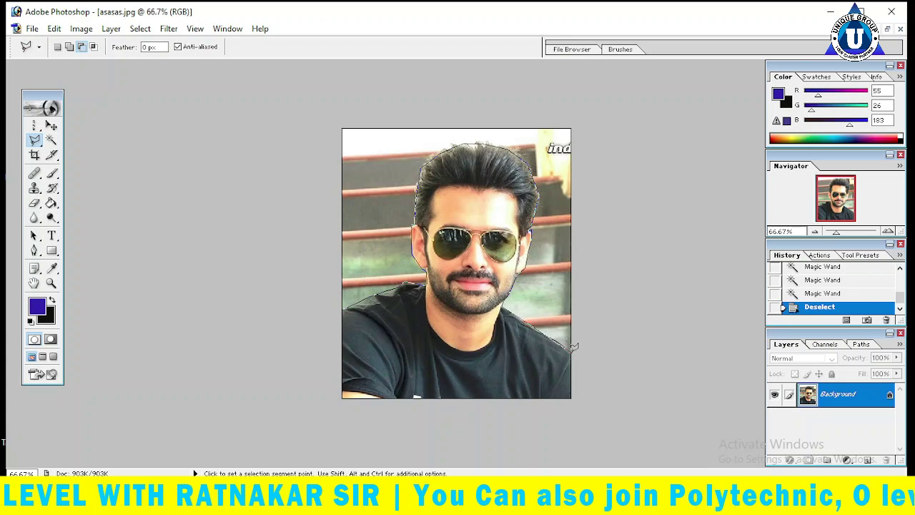
Carry the outline up the right side, across above the photo, and close it at the left edge
{"action": "left_click", "coordinate": [606, 346]}
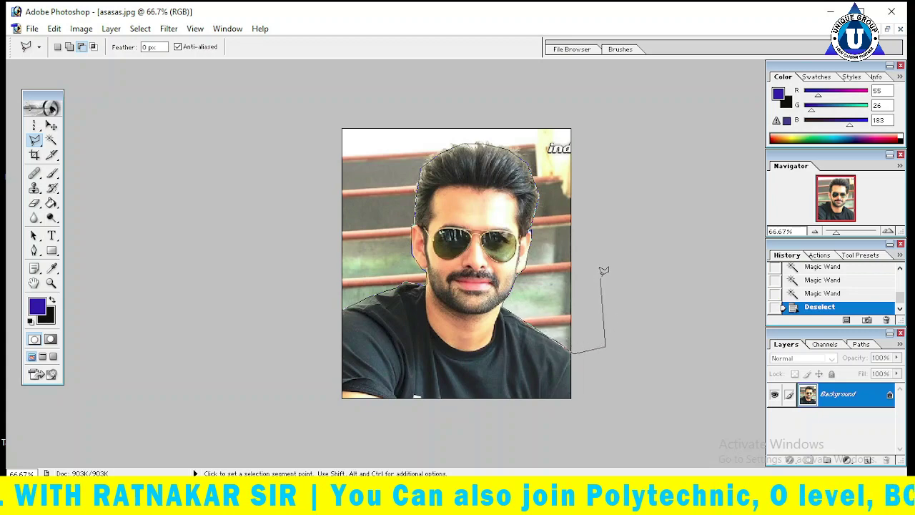
{"action": "left_click", "coordinate": [615, 257]}
{"action": "left_click", "coordinate": [676, 151]}
{"action": "left_click", "coordinate": [621, 104]}
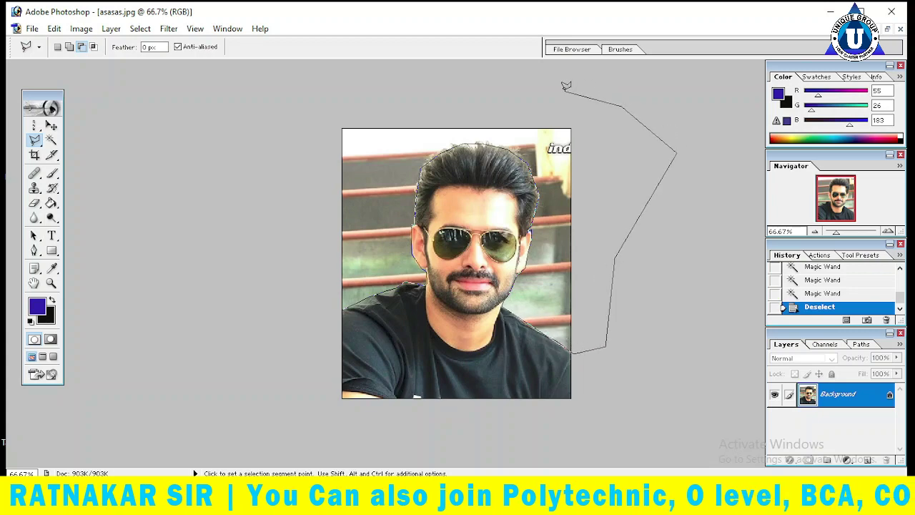
{"action": "left_click", "coordinate": [528, 86]}
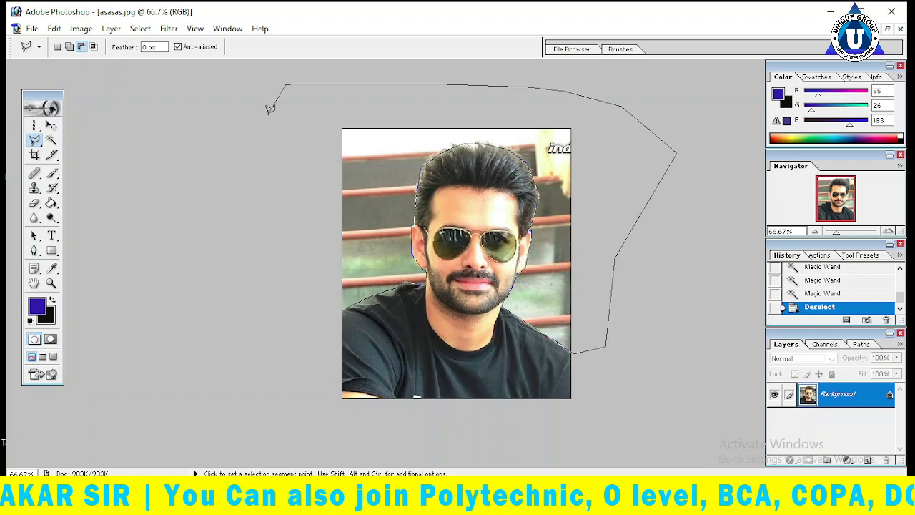
{"action": "left_click", "coordinate": [283, 150]}
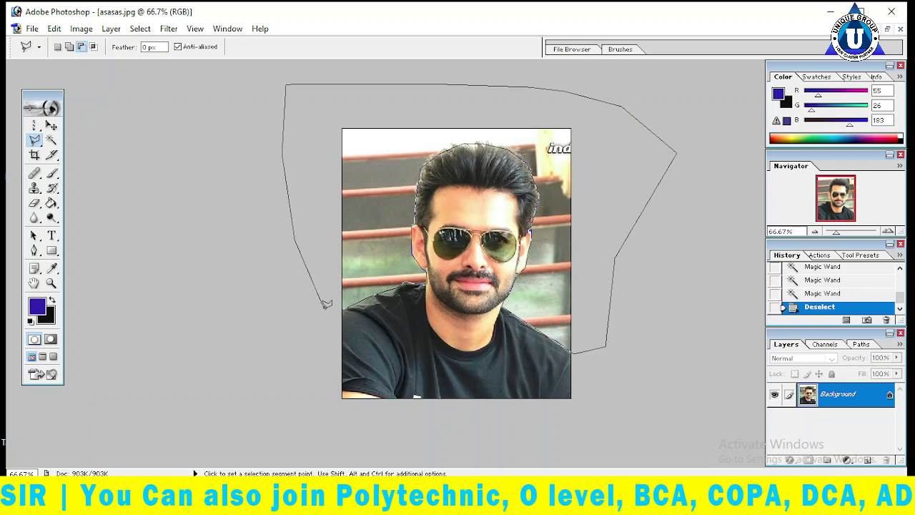
{"action": "left_click", "coordinate": [348, 305]}
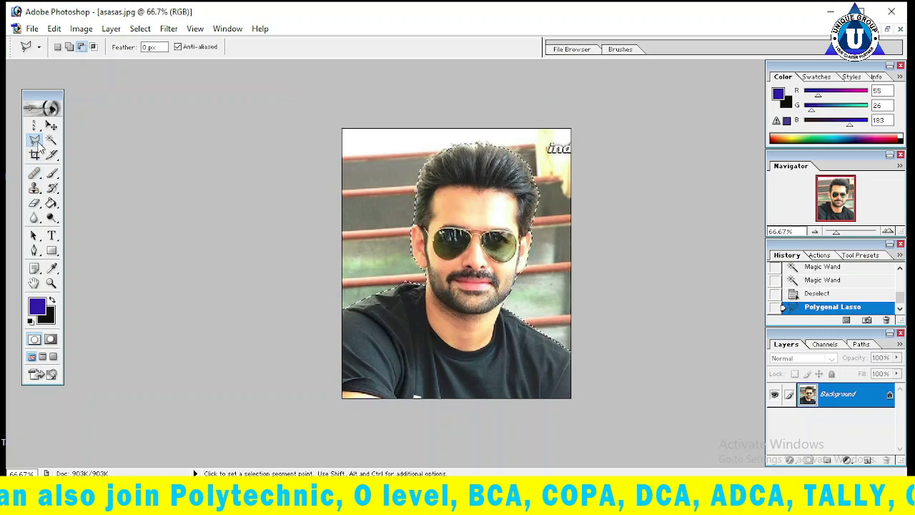
{"action": "right_click", "coordinate": [39, 145]}
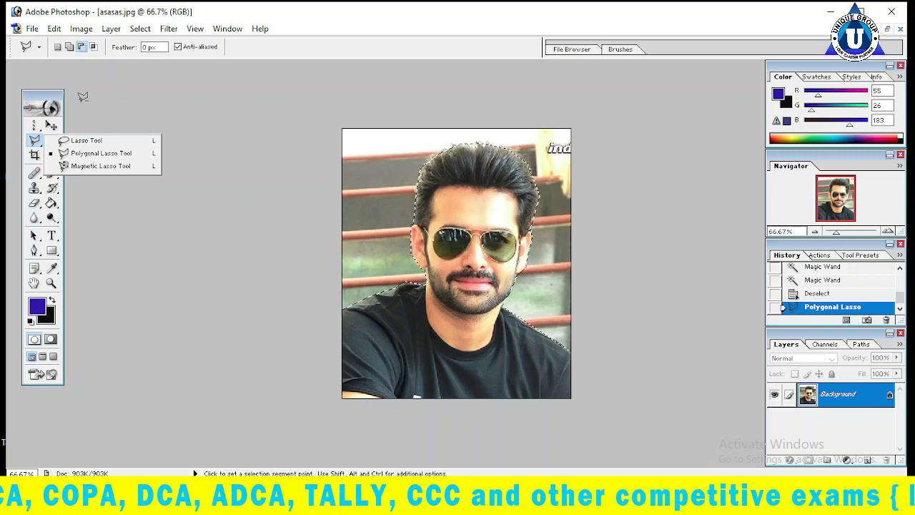
With the Move tool active, convert Background into Layer 0 and delete the selected background
{"action": "left_click", "coordinate": [52, 126]}
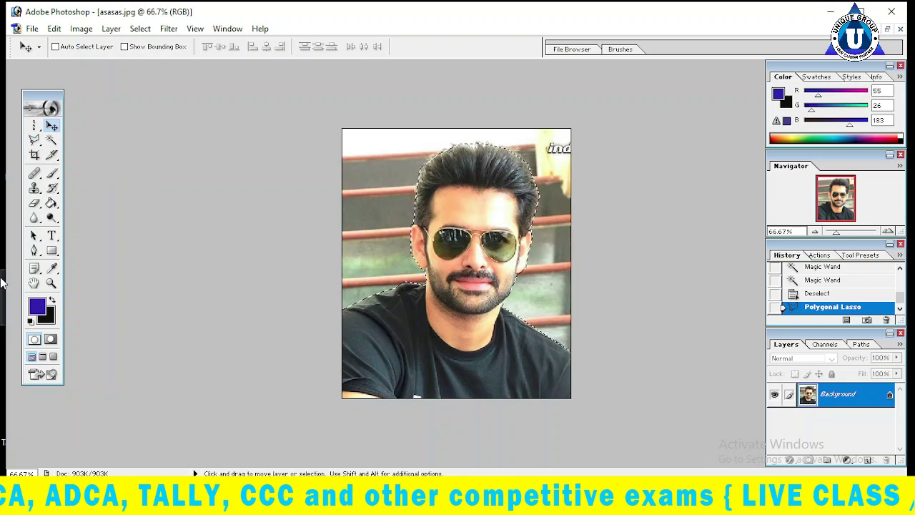
{"action": "double_click", "coordinate": [847, 404]}
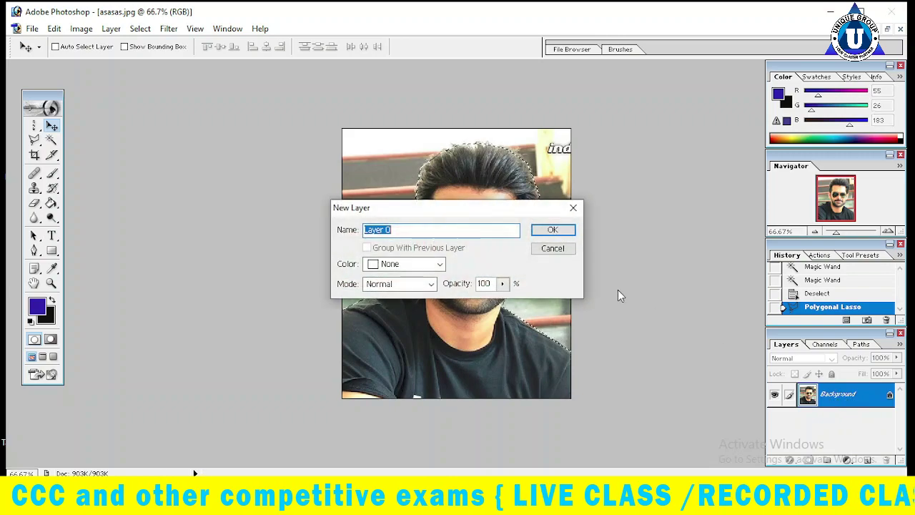
{"action": "left_click", "coordinate": [547, 230]}
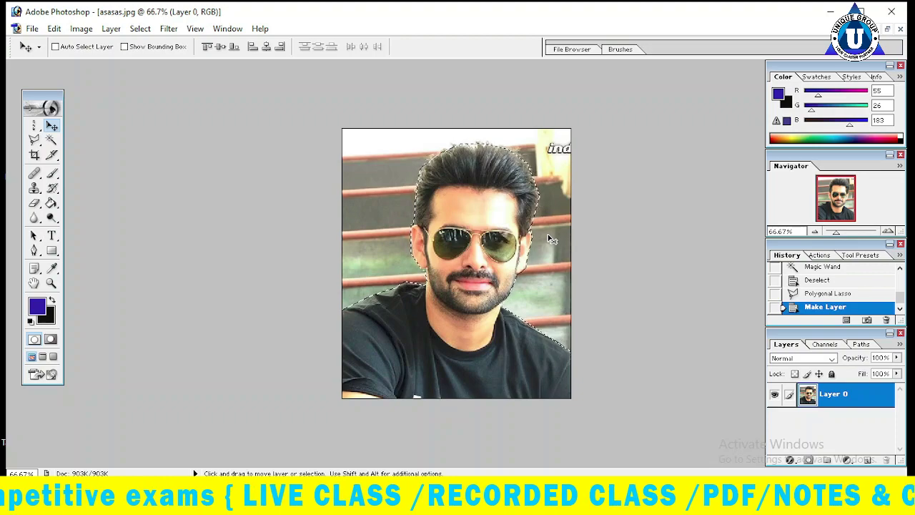
{"action": "key", "text": "Delete"}
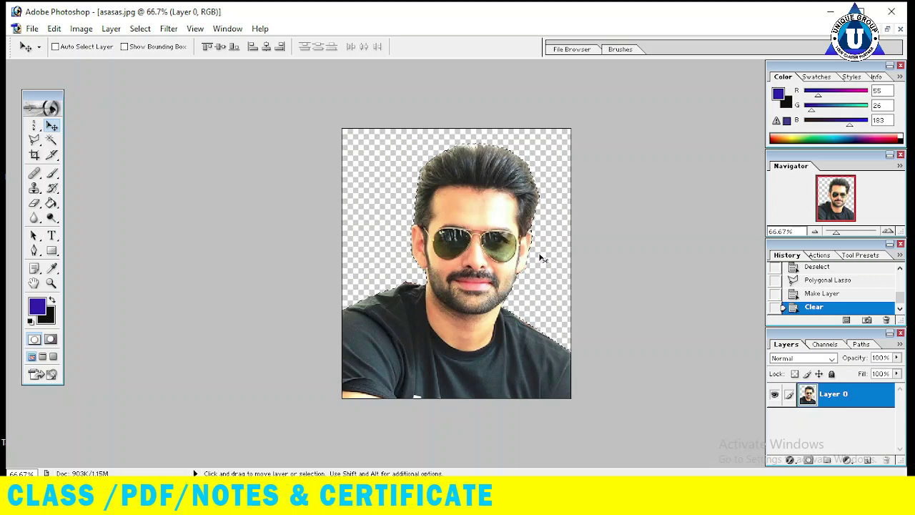
Choose the Paint Bucket Tool from the Gradient/Paint Bucket flyout
{"action": "left_click", "coordinate": [52, 204]}
{"action": "right_click", "coordinate": [52, 209]}
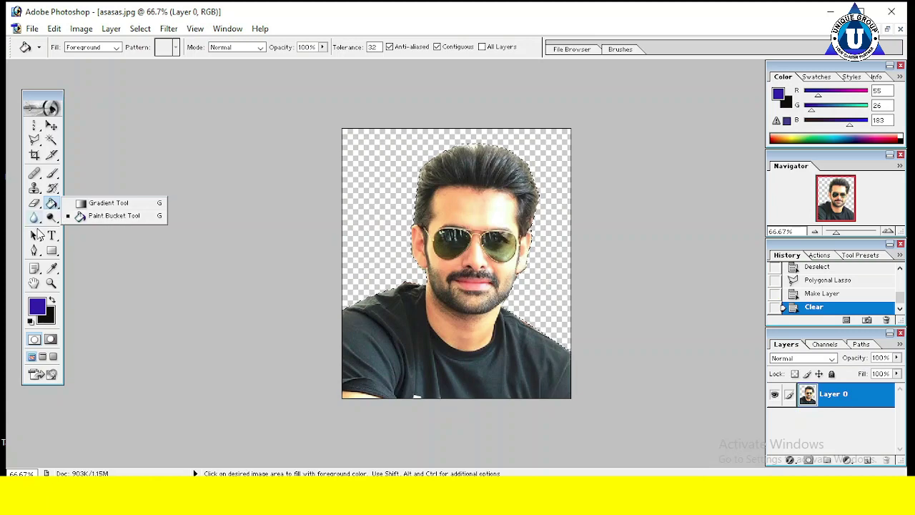
Set the foreground to magenta CD1BE7, bucket-fill the transparent background, and deselect
{"action": "left_click", "coordinate": [36, 306]}
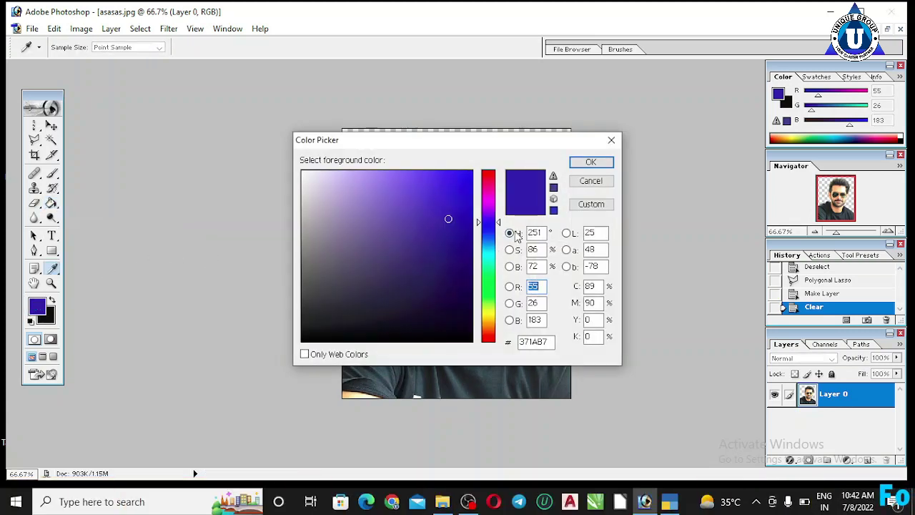
{"action": "left_click", "coordinate": [488, 202]}
{"action": "left_click", "coordinate": [452, 187]}
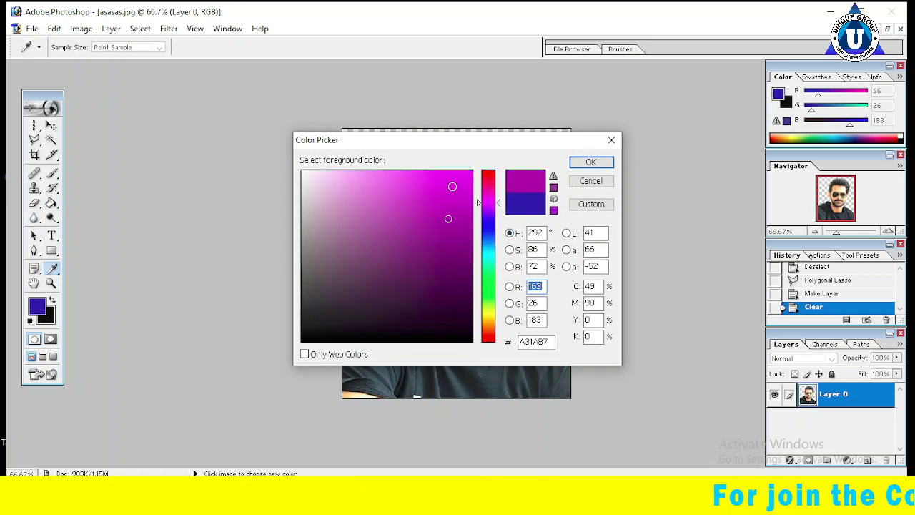
{"action": "left_click", "coordinate": [593, 164]}
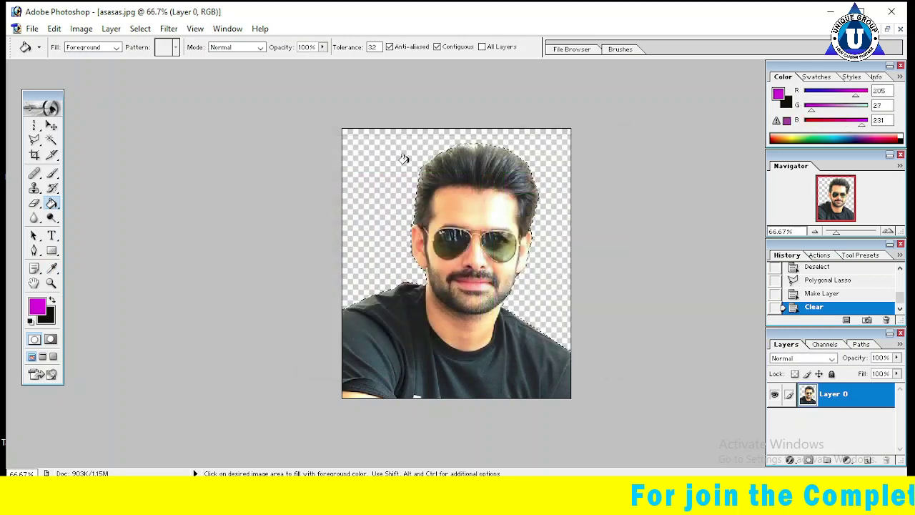
{"action": "left_click", "coordinate": [386, 161]}
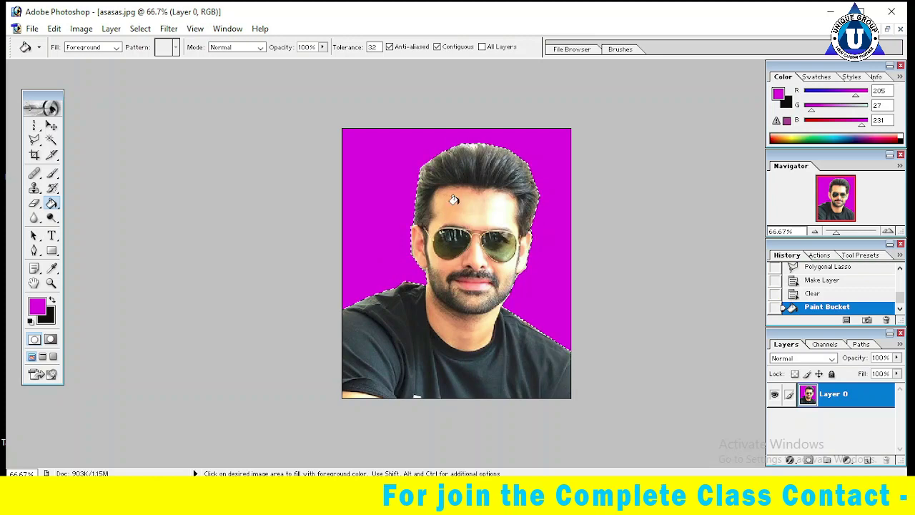
{"action": "key", "text": "ctrl"}
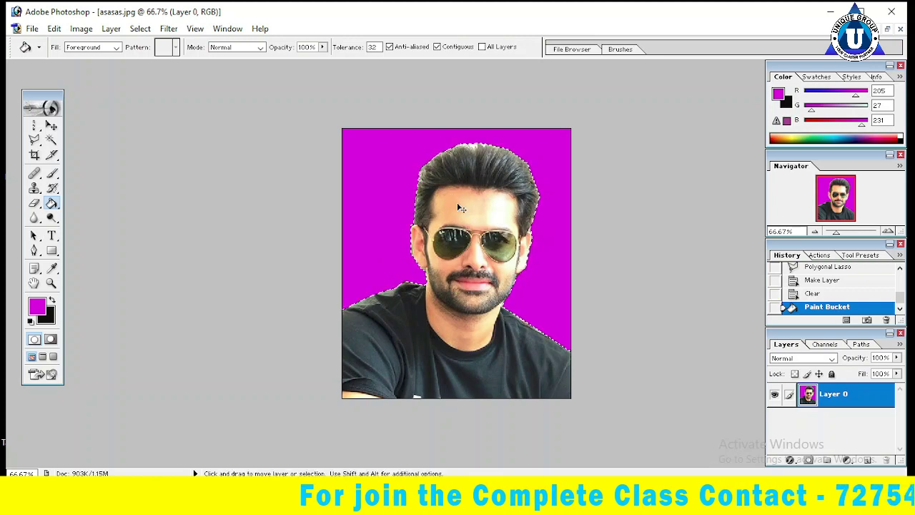
{"action": "key", "text": "ctrl+d"}
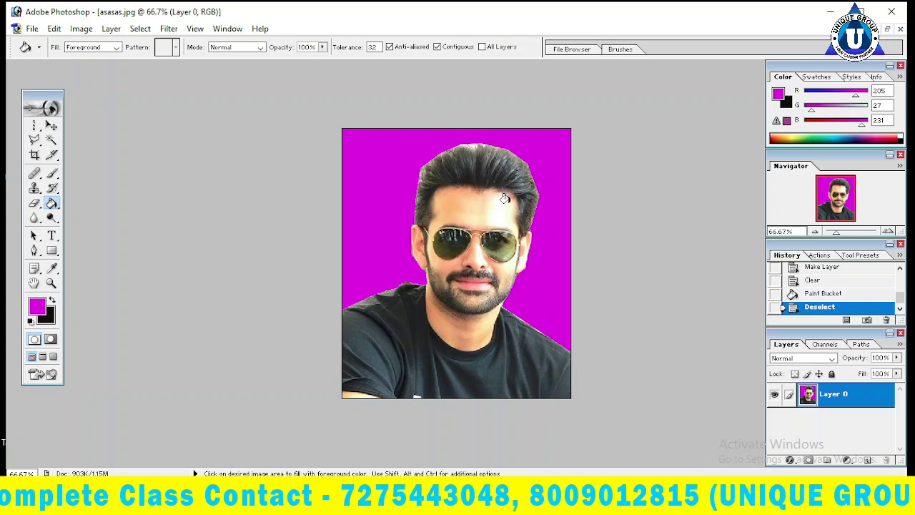
Undo back to Make Layer, toggle Proof Colors on and off, redo the Clear, and deselect
{"action": "key", "text": "ctrl"}
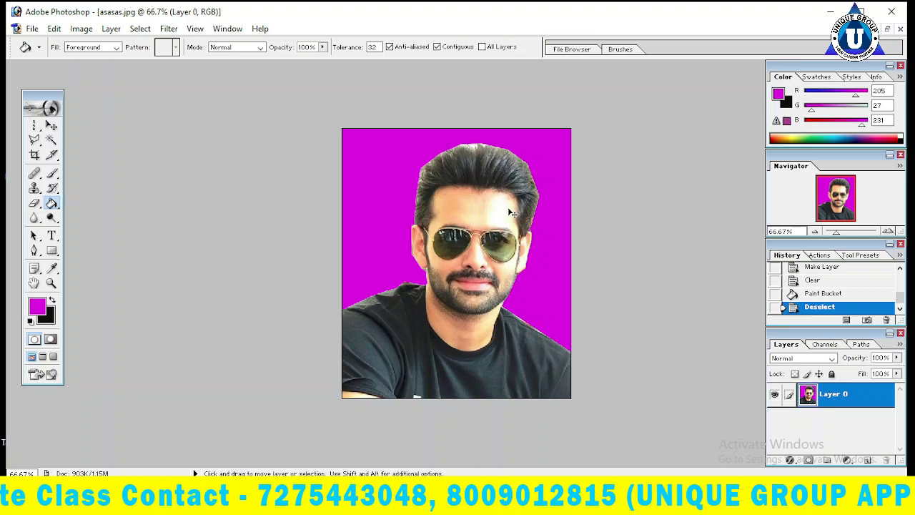
{"action": "key", "text": "ctrl+alt+z"}
{"action": "key", "text": "ctrl+alt+z"}
{"action": "key", "text": "ctrl+alt+z"}
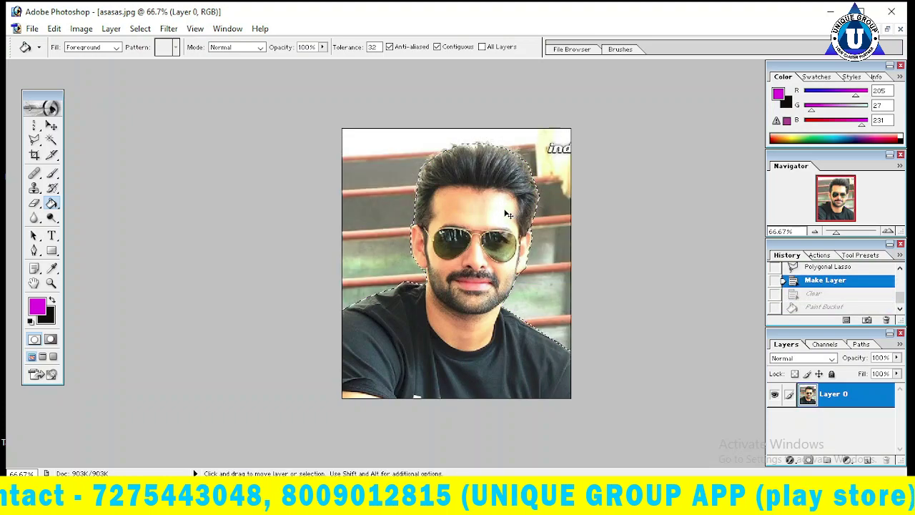
{"action": "key", "text": "ctrl+y"}
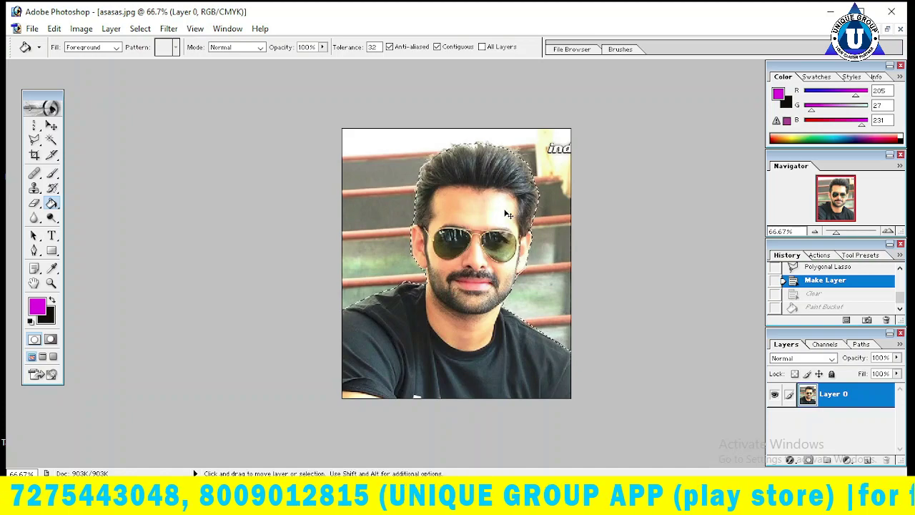
{"action": "key", "text": "ctrl+y"}
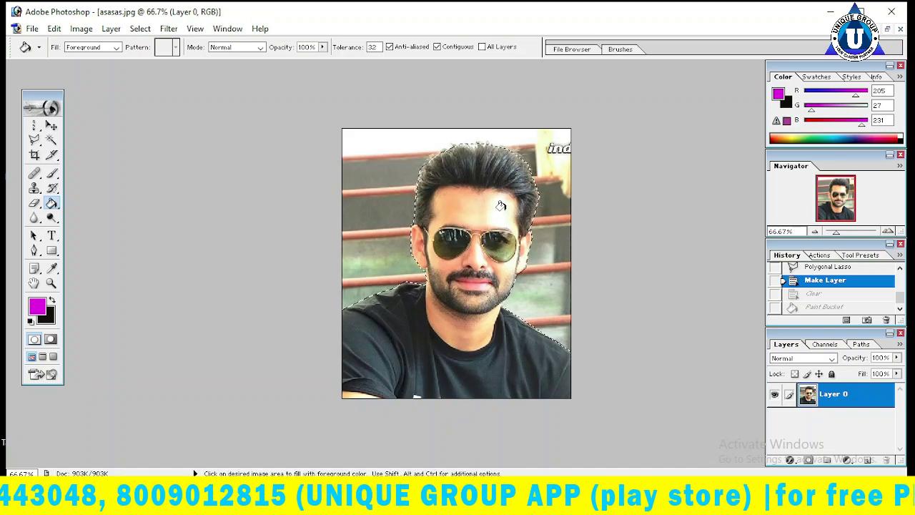
{"action": "key", "text": "ctrl+shift+z"}
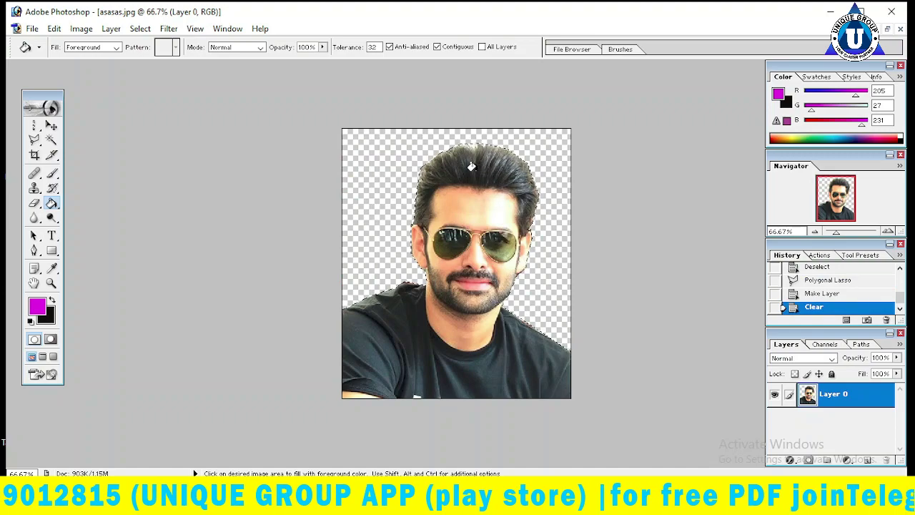
{"action": "key", "text": "ctrl+d"}
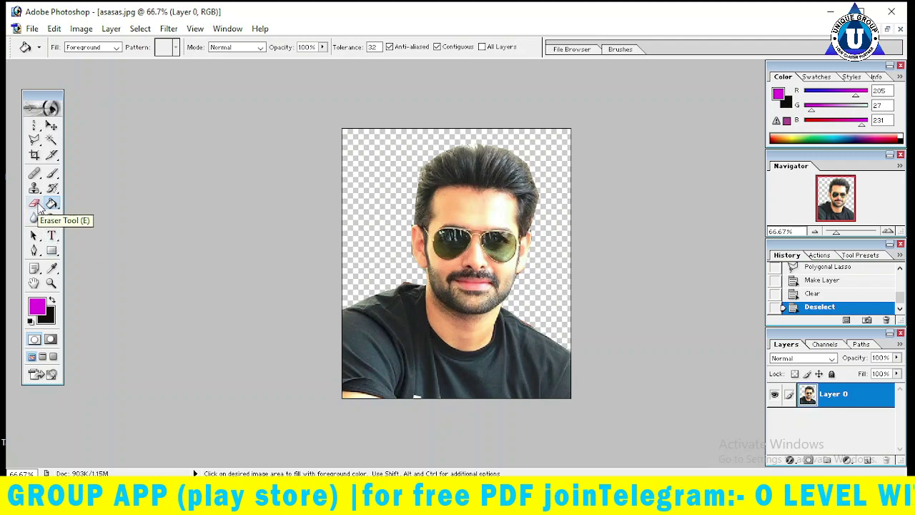
Erase the stray background pixels above the hair with the Eraser Tool
{"action": "left_click", "coordinate": [35, 203]}
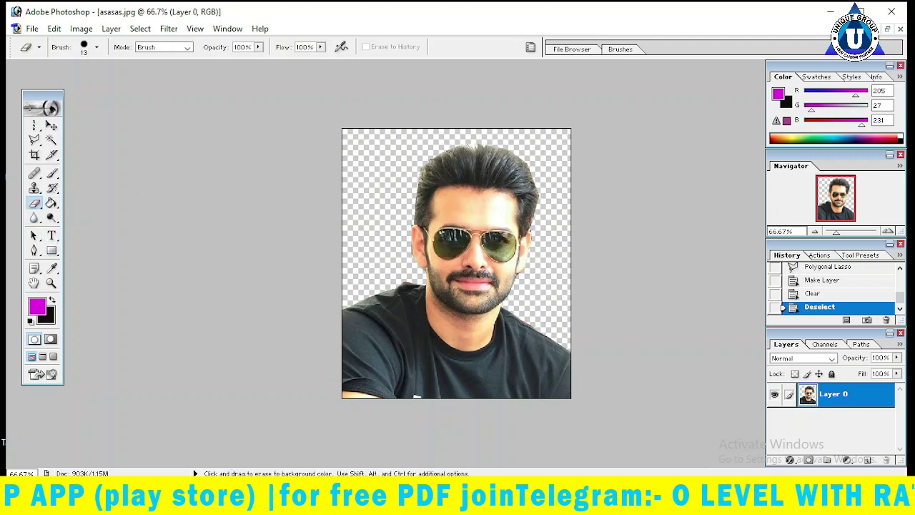
{"action": "left_click", "coordinate": [465, 145]}
{"action": "left_click", "coordinate": [461, 146]}
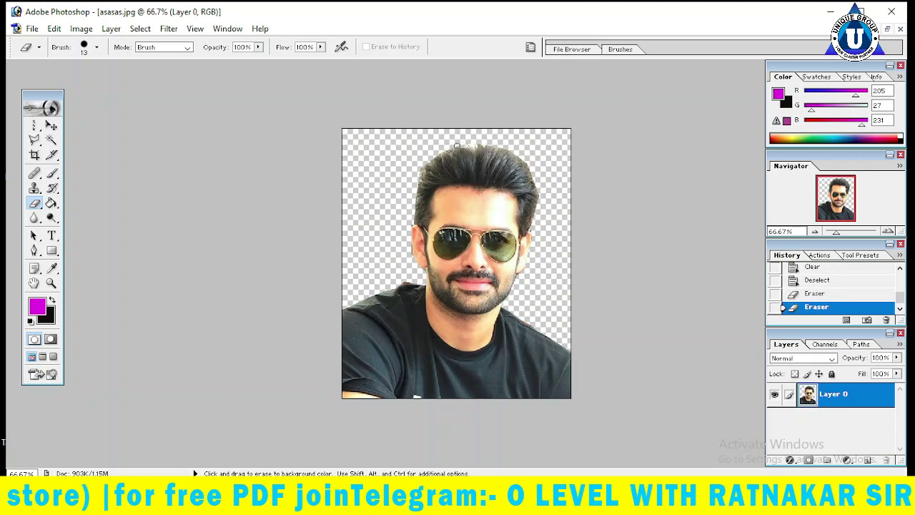
{"action": "left_click", "coordinate": [456, 146]}
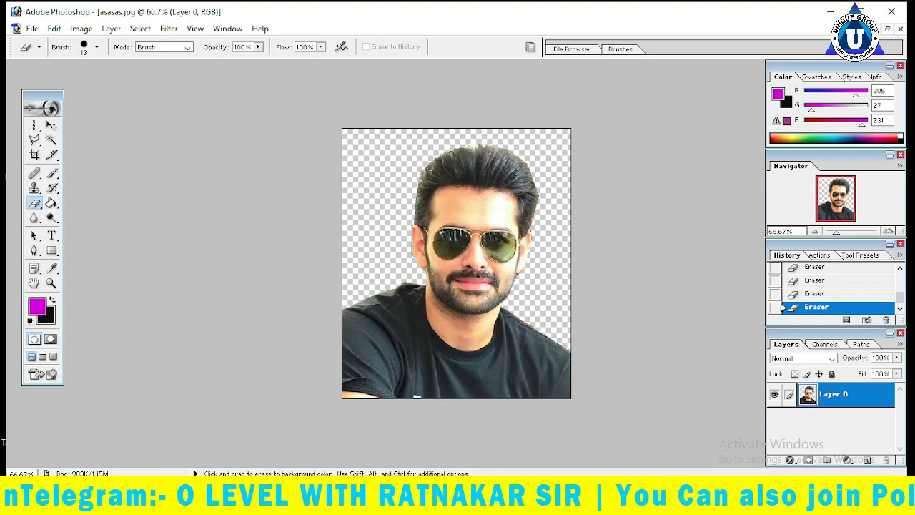
Inspect the hairline at 200% zoom, panning around the head, then return to 100%
{"action": "key", "text": "ctrl+plus"}
{"action": "key", "text": "ctrl+plus"}
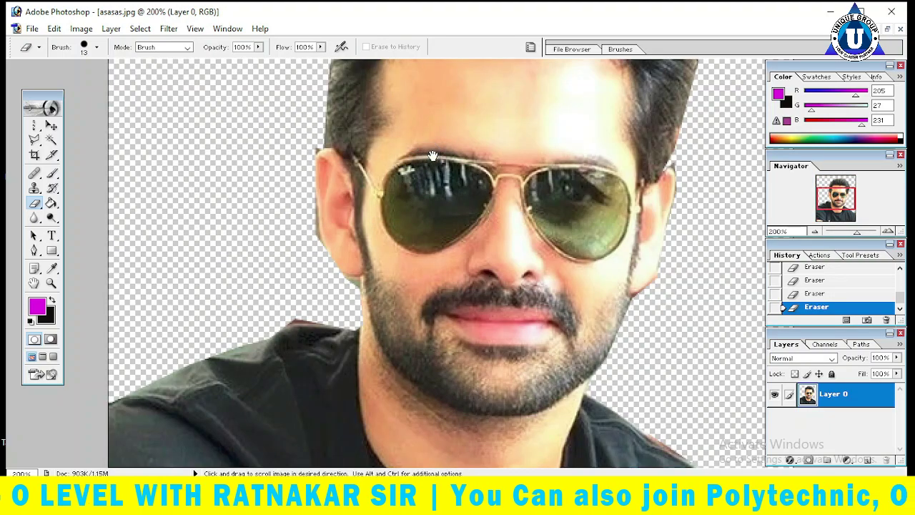
{"action": "scroll", "coordinate": [440, 136], "scroll_direction": "up", "scroll_amount": 1}
{"action": "left_click_drag", "start_coordinate": [440, 136], "coordinate": [421, 279]}
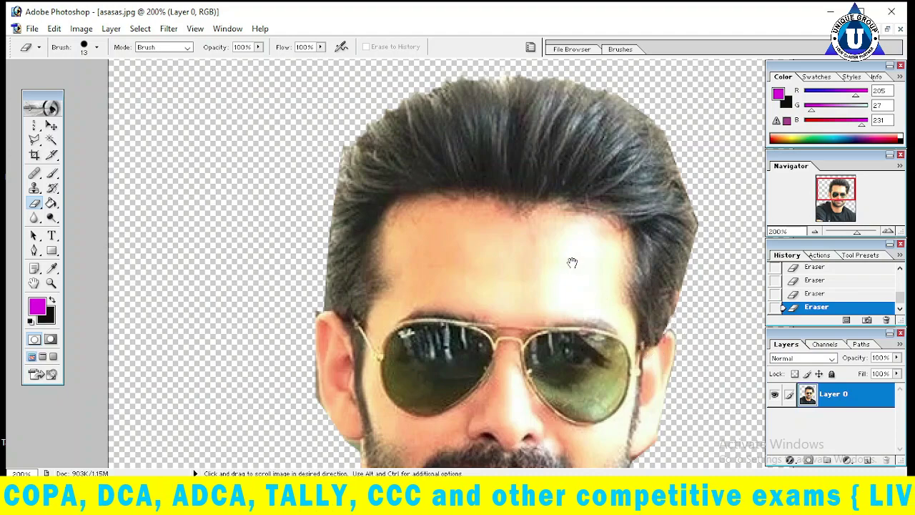
{"action": "scroll", "coordinate": [571, 261], "scroll_direction": "down", "scroll_amount": 3}
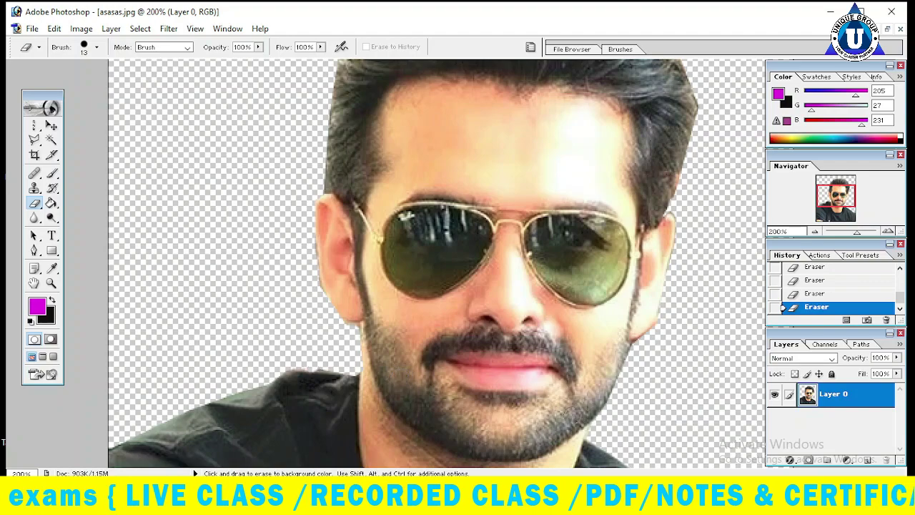
{"action": "left_click_drag", "start_coordinate": [563, 415], "coordinate": [510, 250]}
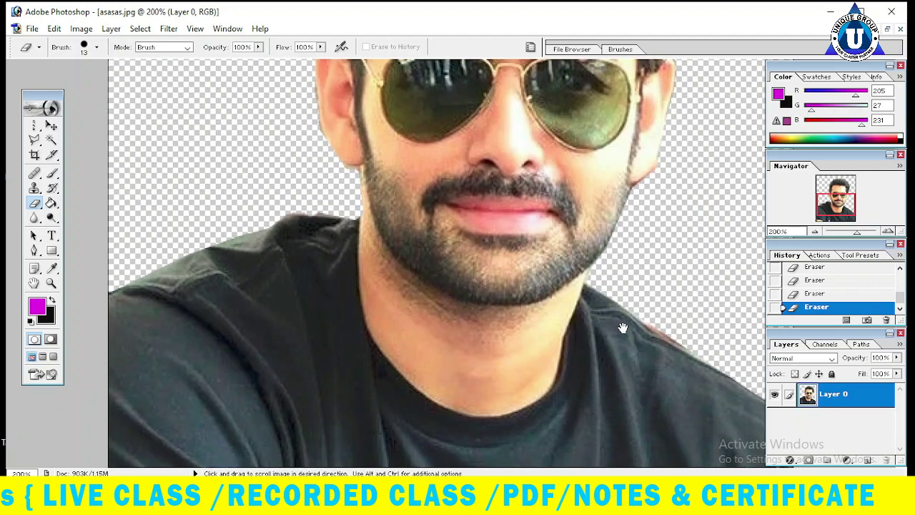
{"action": "left_click_drag", "start_coordinate": [623, 327], "coordinate": [460, 290]}
{"action": "left_click_drag", "start_coordinate": [394, 300], "coordinate": [431, 436]}
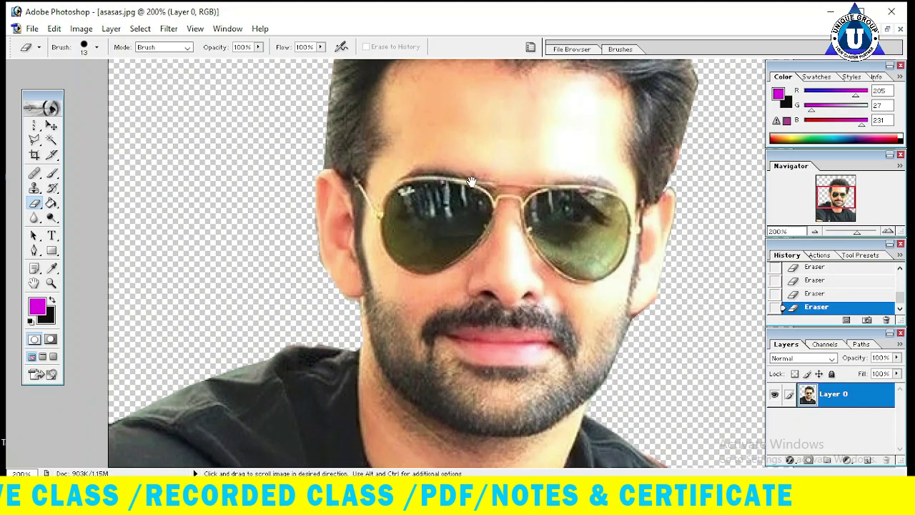
{"action": "left_click_drag", "start_coordinate": [471, 181], "coordinate": [490, 340]}
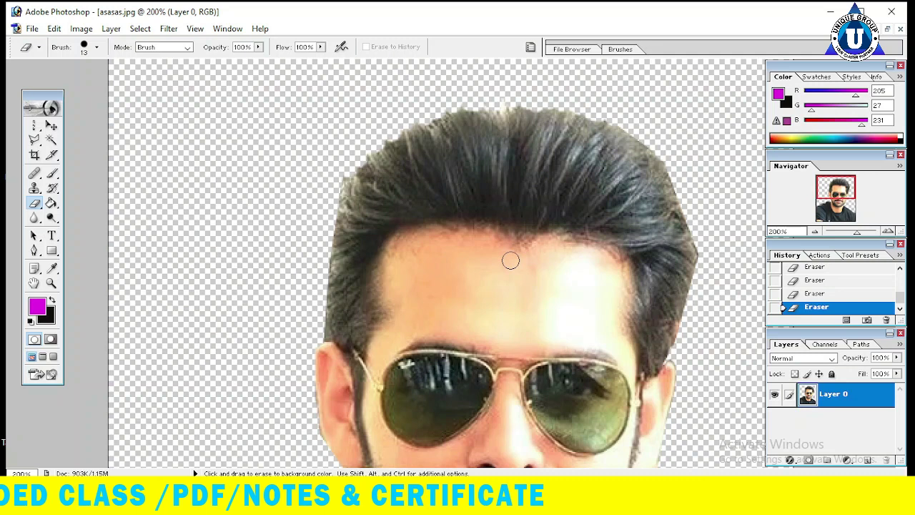
{"action": "key", "text": "ctrl+minus"}
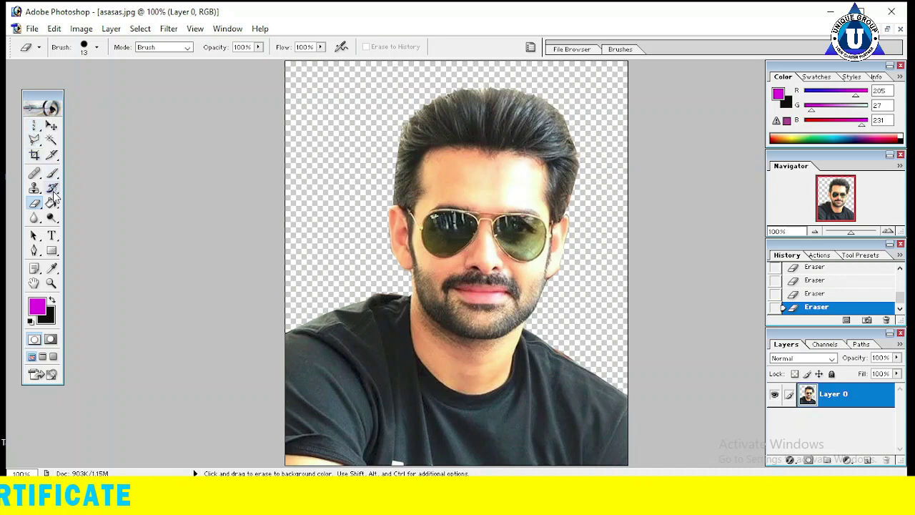
Fill the background with magenta, then erase stray spots along the top of the hair
{"action": "left_click", "coordinate": [51, 203]}
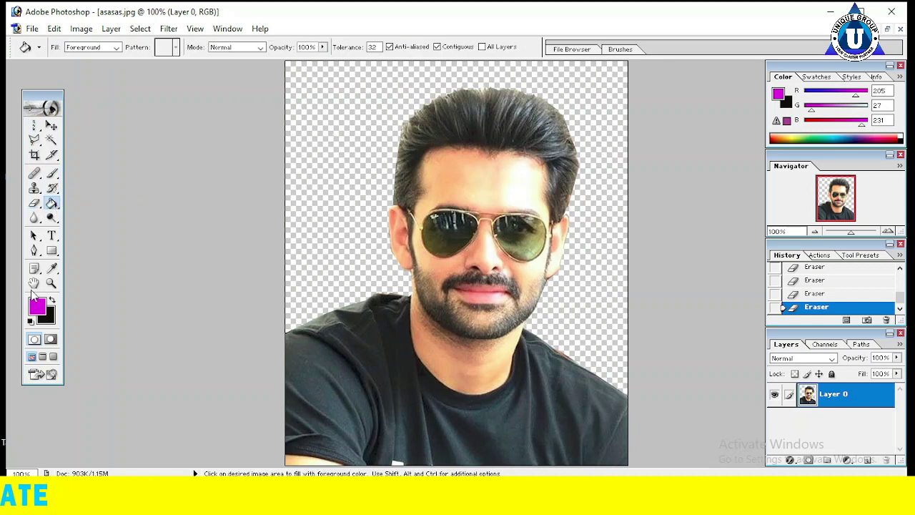
{"action": "left_click", "coordinate": [317, 129]}
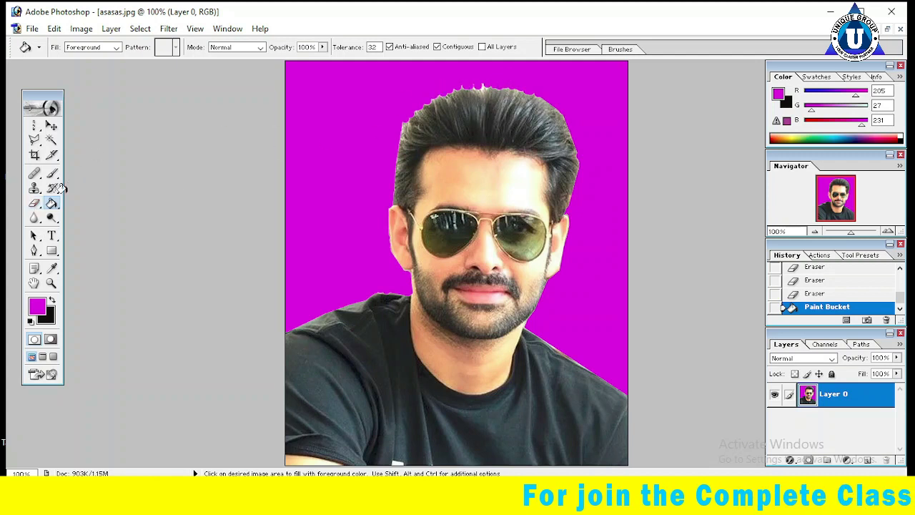
{"action": "left_click", "coordinate": [34, 203]}
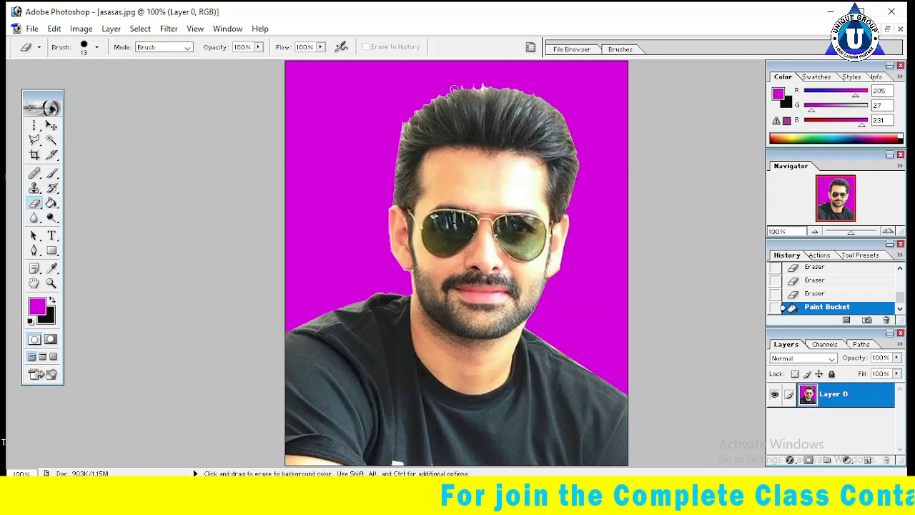
{"action": "left_click", "coordinate": [482, 84]}
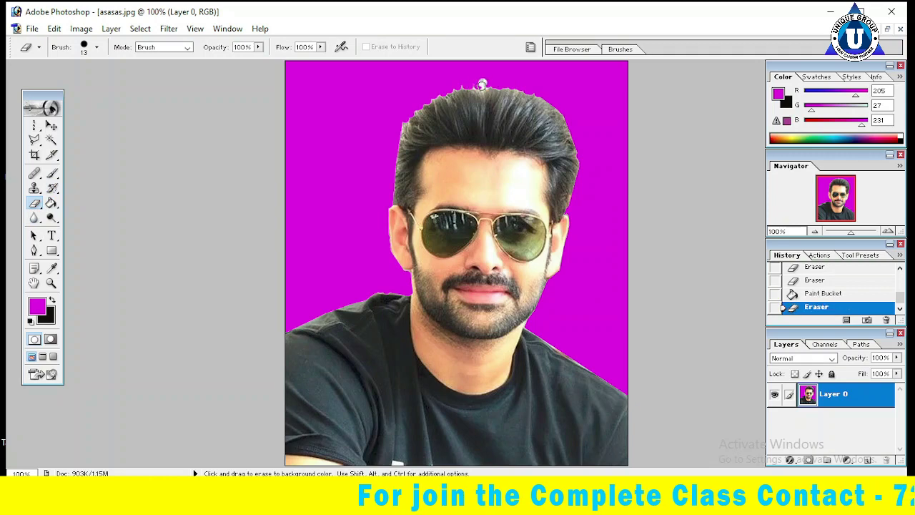
{"action": "mouse_move", "coordinate": [483, 84]}
{"action": "left_mouse_down"}
{"action": "mouse_move", "coordinate": [470, 85]}
{"action": "mouse_move", "coordinate": [477, 84]}
{"action": "left_mouse_up"}
{"action": "left_click", "coordinate": [463, 85]}
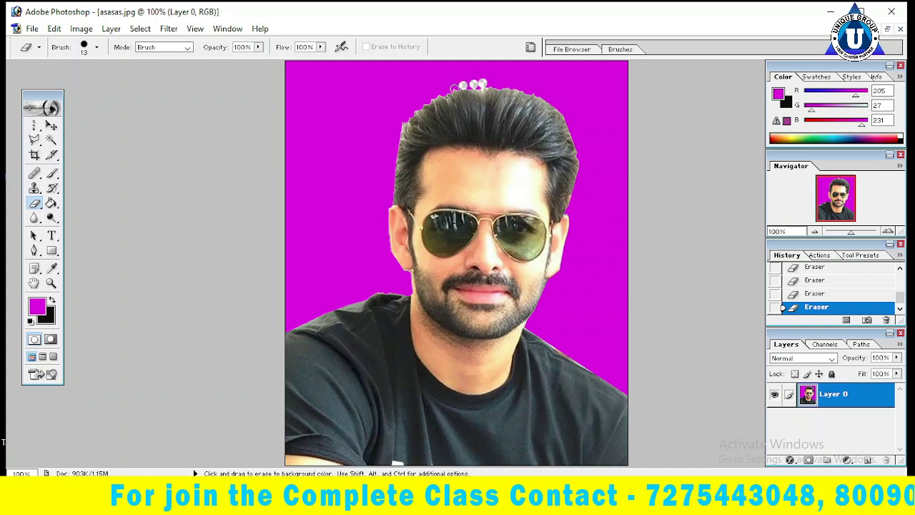
{"action": "left_click", "coordinate": [454, 86]}
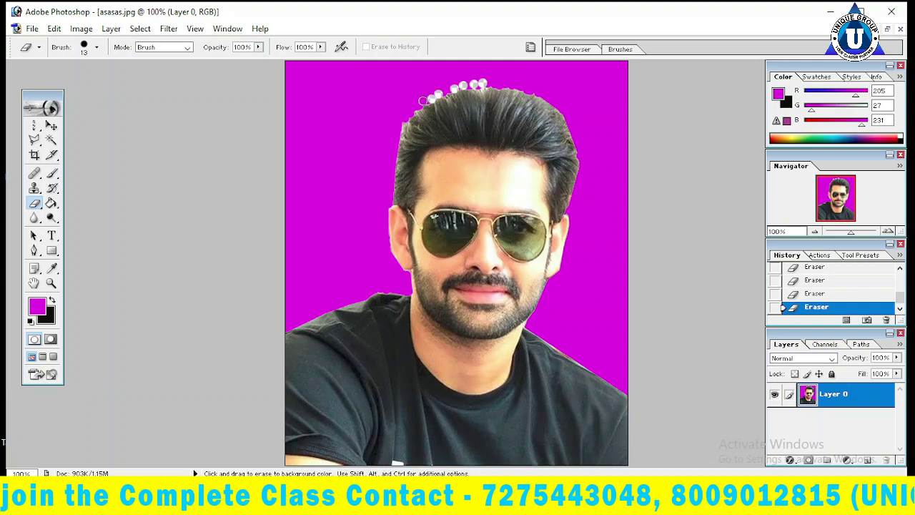
{"action": "left_click", "coordinate": [423, 100]}
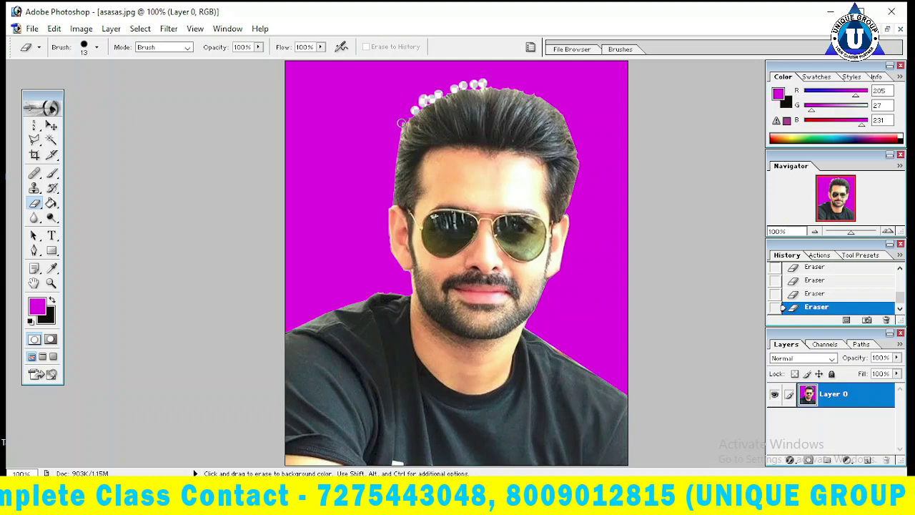
{"action": "left_click", "coordinate": [534, 93]}
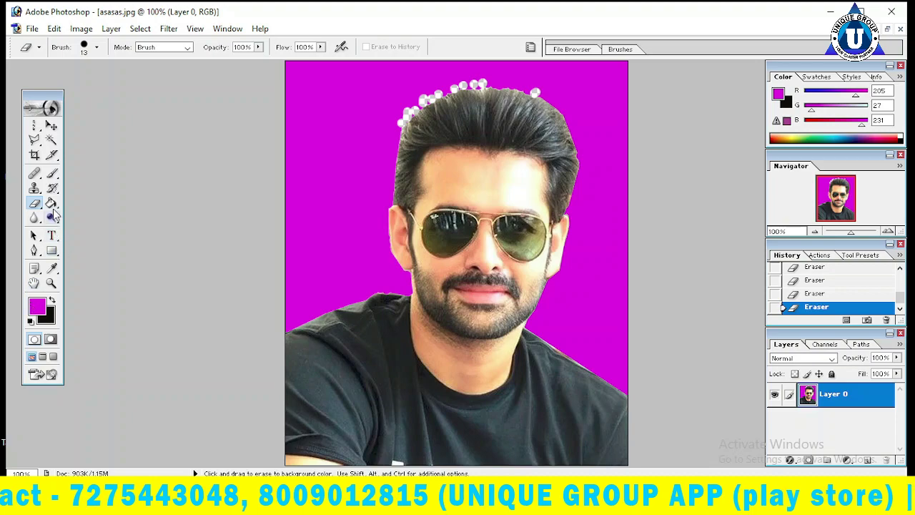
Bucket-fill the white specks atop the hair with magenta, then undo back three History states
{"action": "left_click", "coordinate": [51, 203]}
{"action": "left_click", "coordinate": [440, 87]}
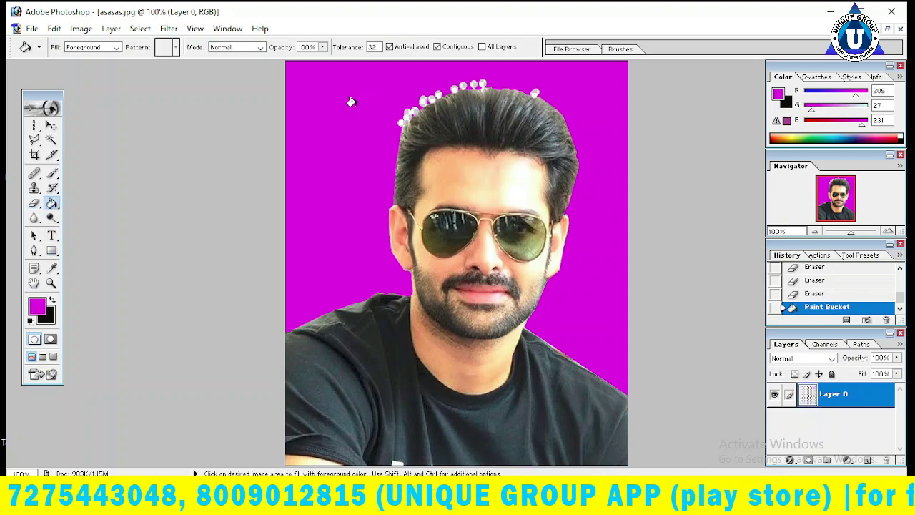
{"action": "left_click", "coordinate": [421, 97]}
{"action": "left_click", "coordinate": [426, 92]}
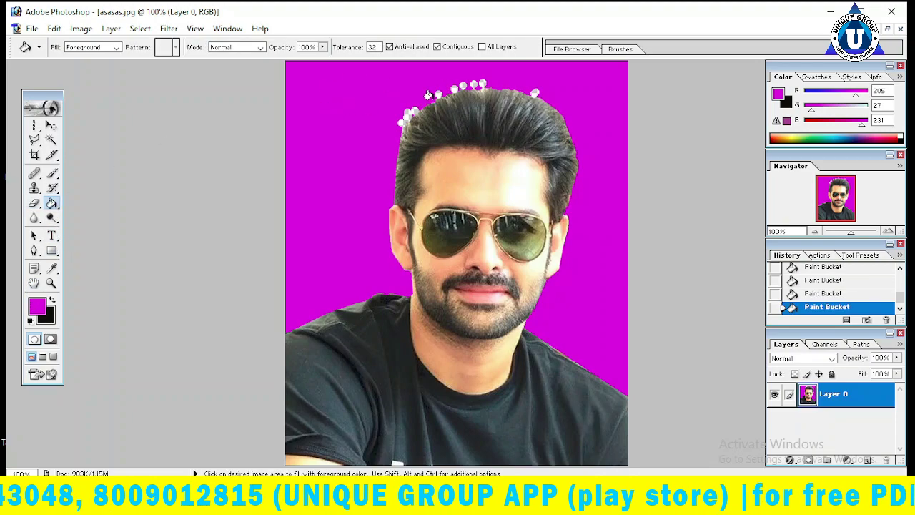
{"action": "left_click", "coordinate": [455, 87]}
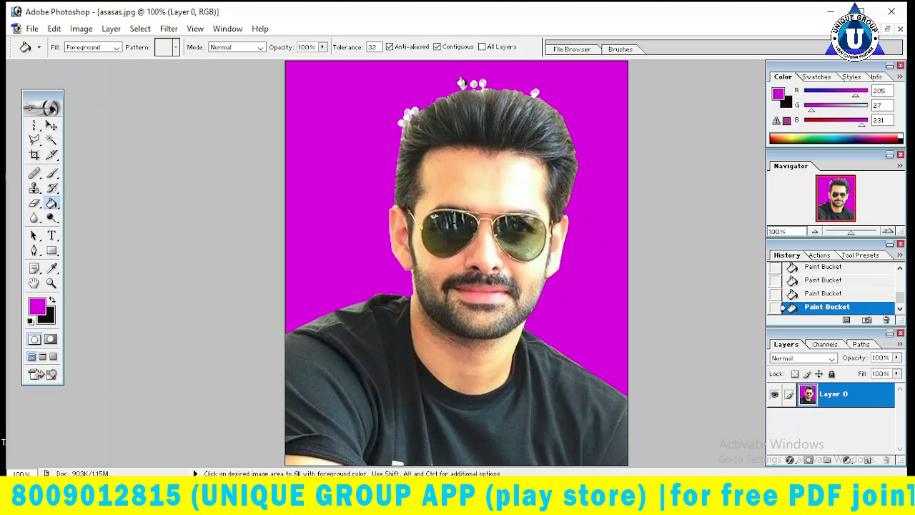
{"action": "left_click", "coordinate": [471, 83]}
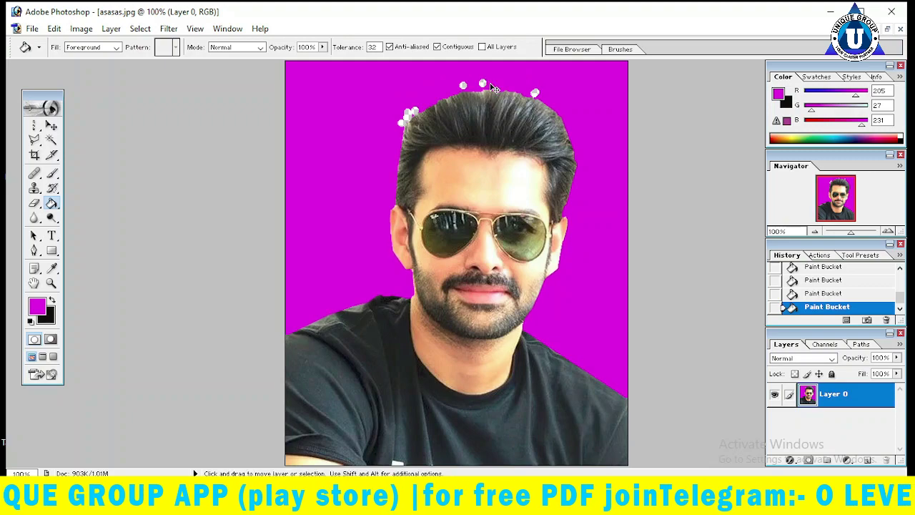
{"action": "key", "text": "ctrl+alt+z"}
{"action": "key", "text": "ctrl+alt+z"}
{"action": "key", "text": "ctrl+alt+z"}
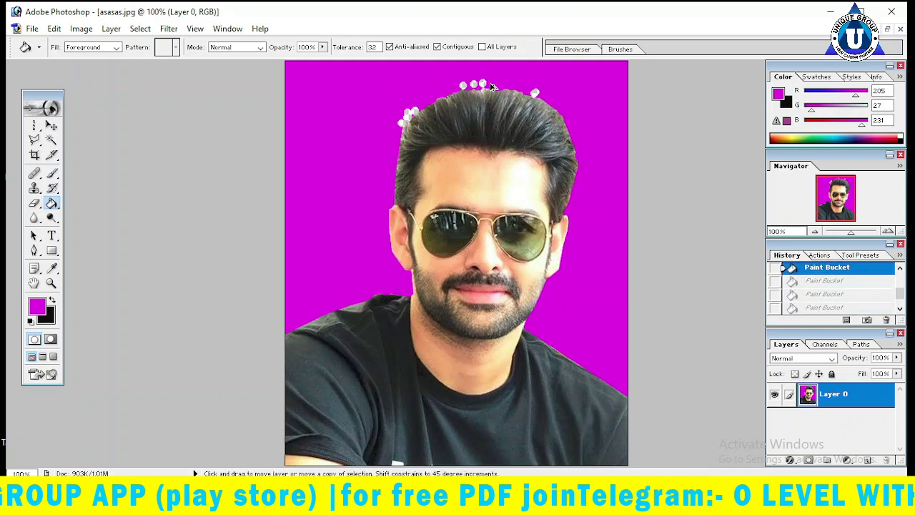
{"action": "key", "text": "ctrl+alt+z"}
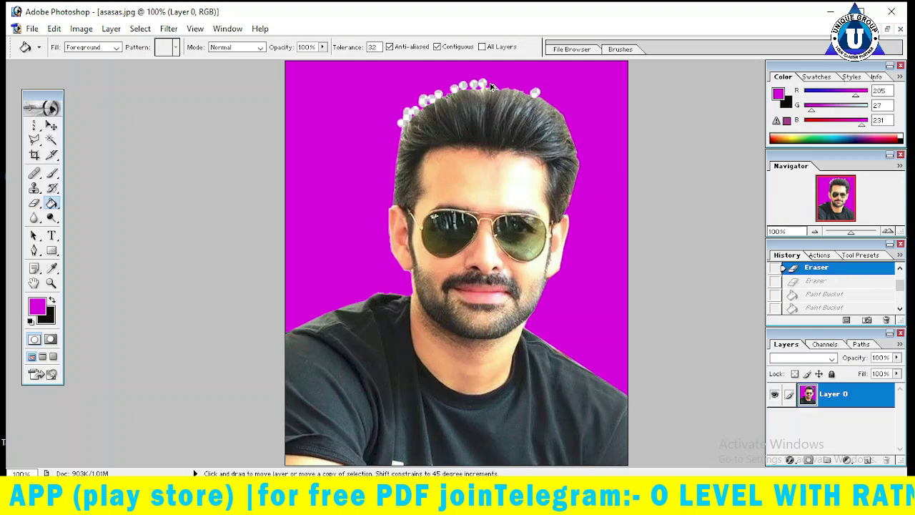
{"action": "key", "text": "ctrl+alt+z"}
{"action": "key", "text": "ctrl+alt+z"}
{"action": "key", "text": "ctrl+alt+z"}
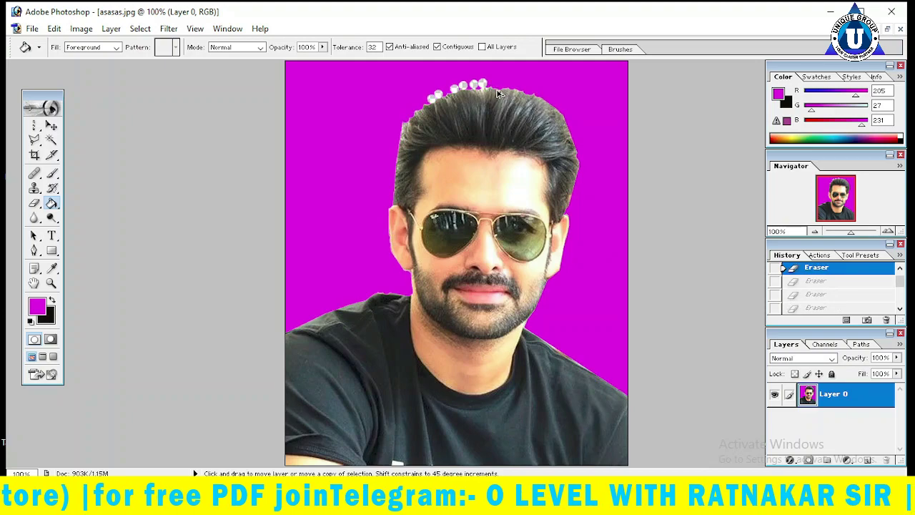
{"action": "left_click", "coordinate": [899, 268]}
{"action": "left_click", "coordinate": [811, 272]}
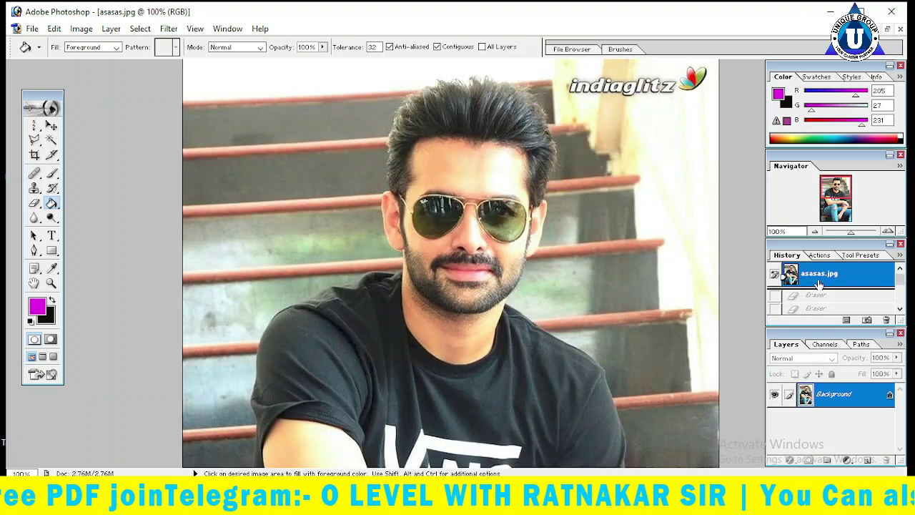
{"action": "left_click", "coordinate": [819, 301]}
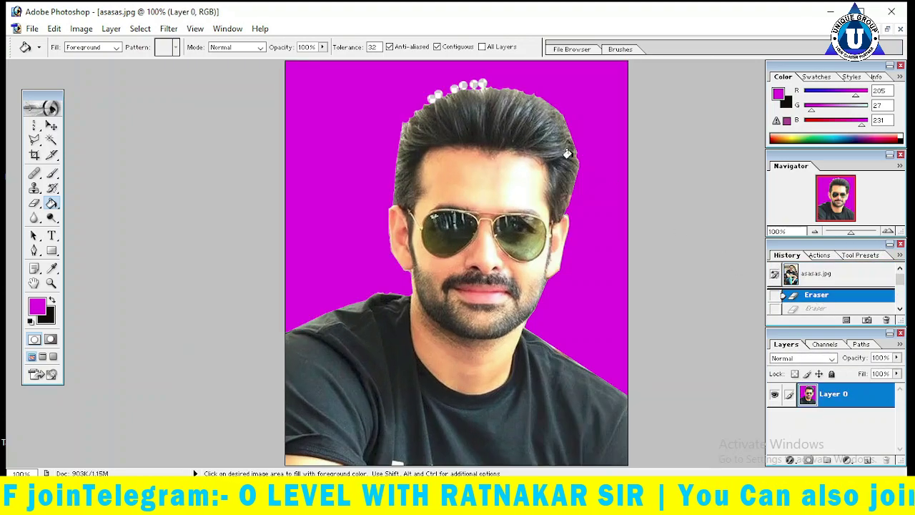
{"action": "left_click", "coordinate": [474, 85]}
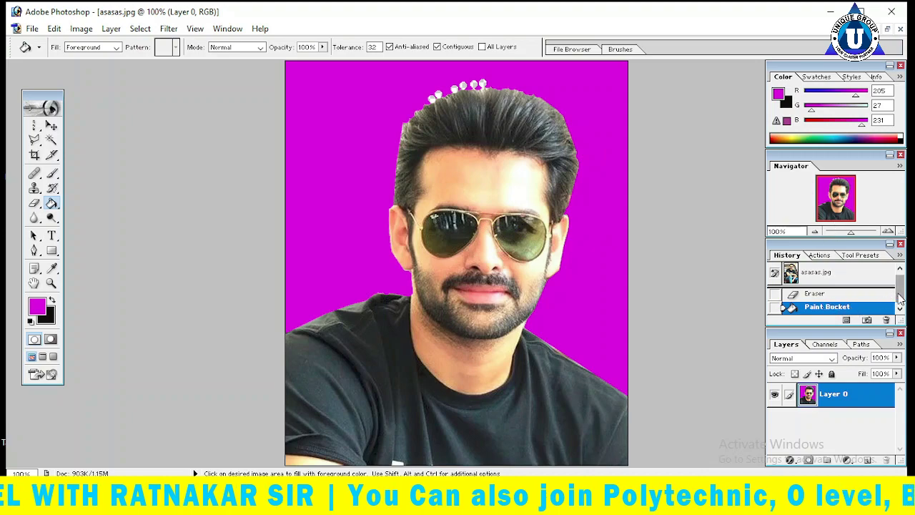
{"action": "scroll", "coordinate": [898, 283], "scroll_direction": "up", "scroll_amount": 1}
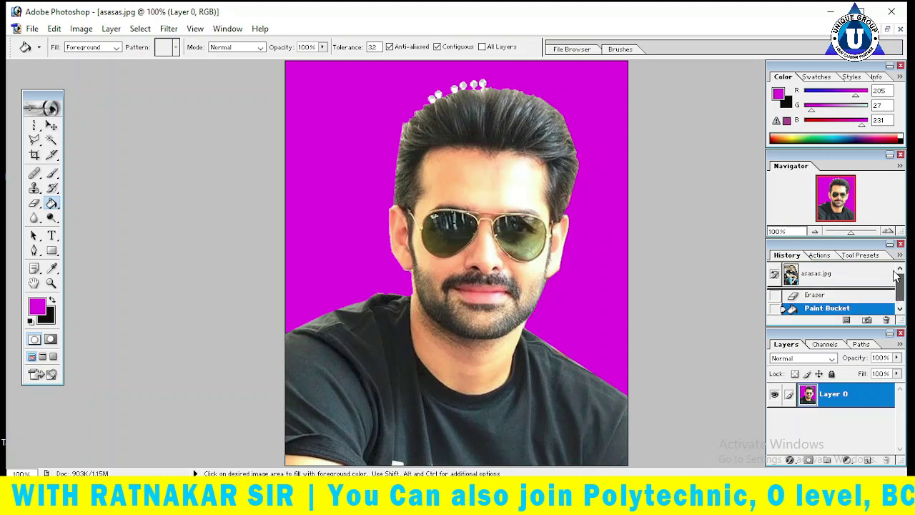
{"action": "left_click", "coordinate": [829, 295]}
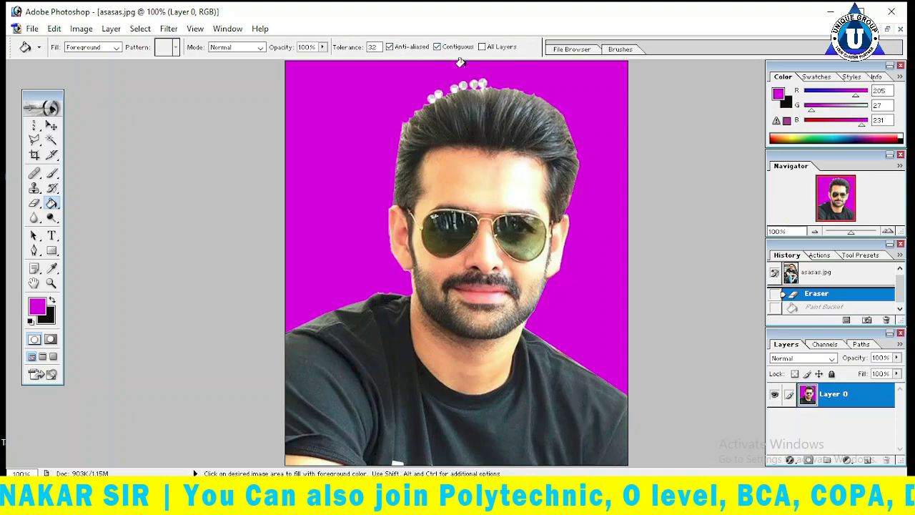
{"action": "left_click", "coordinate": [475, 82]}
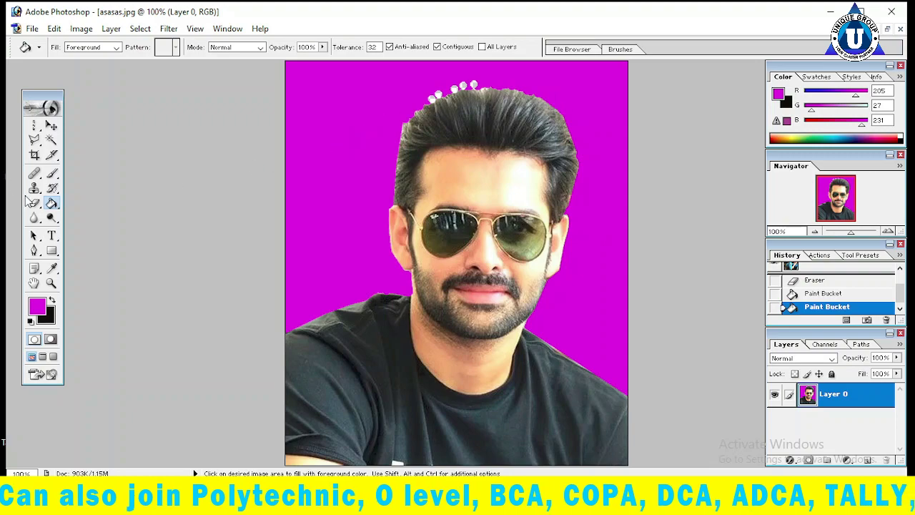
{"action": "left_click", "coordinate": [36, 140]}
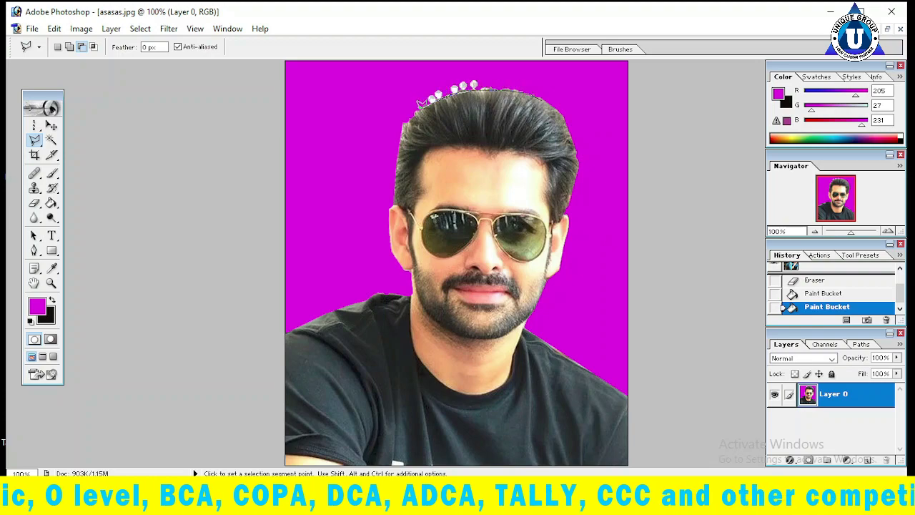
Outline the area above the hair with the Polygonal Lasso and delete it
{"action": "left_click", "coordinate": [392, 163]}
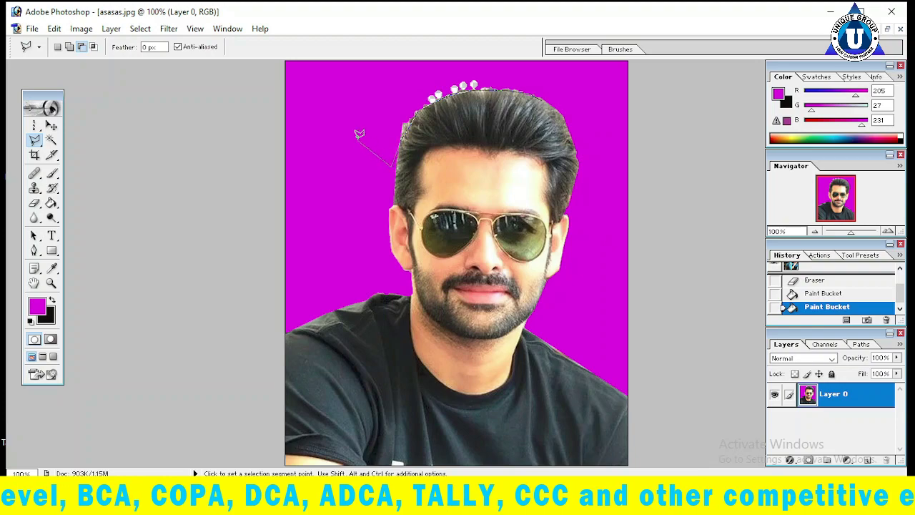
{"action": "left_click", "coordinate": [357, 133]}
{"action": "left_click", "coordinate": [389, 81]}
{"action": "left_click", "coordinate": [486, 63]}
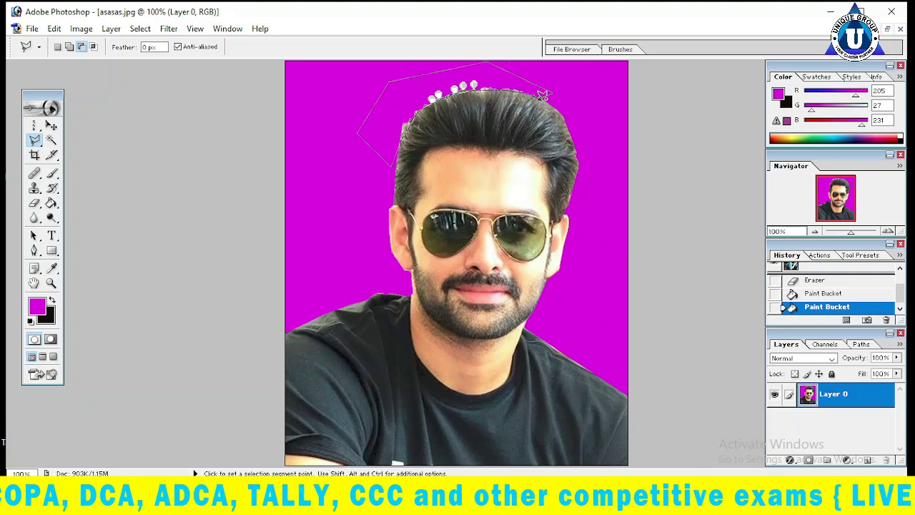
{"action": "double_click", "coordinate": [543, 94]}
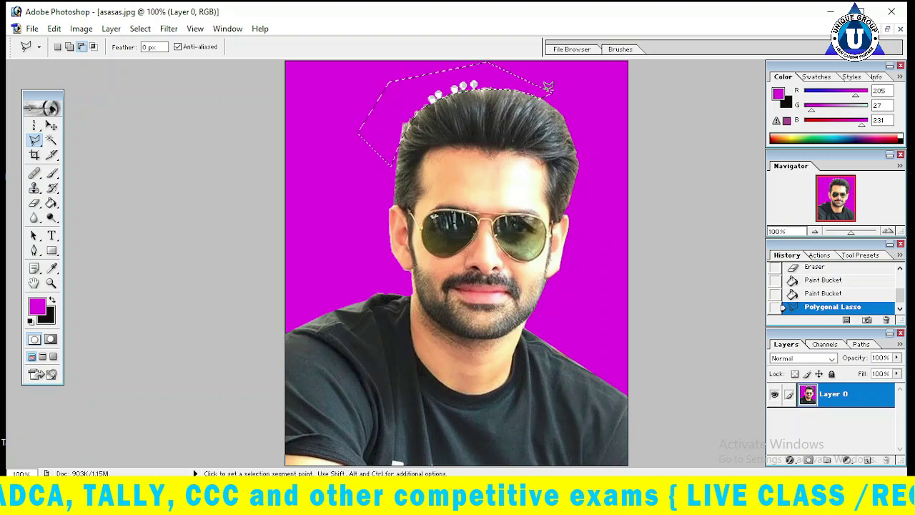
{"action": "key", "text": "Delete"}
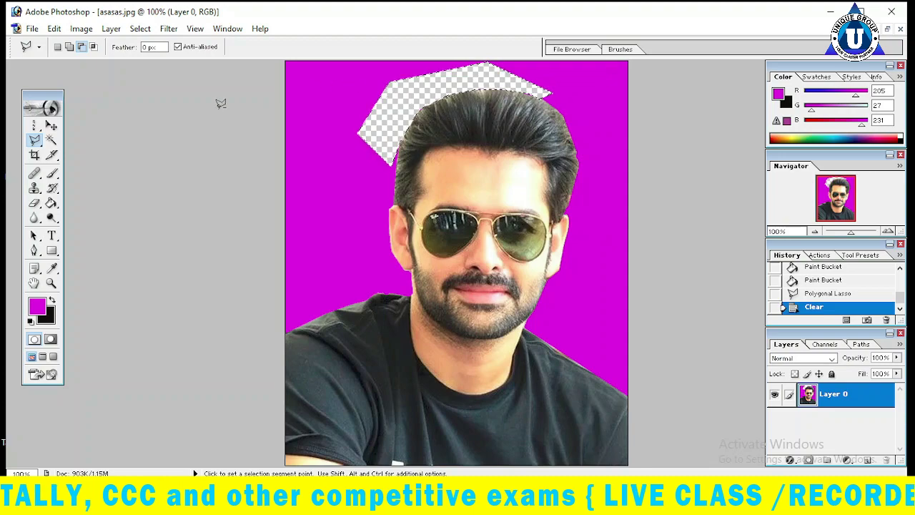
Refill the cleared area and leftover edge with magenta, deselect, and zoom out
{"action": "left_click", "coordinate": [52, 203]}
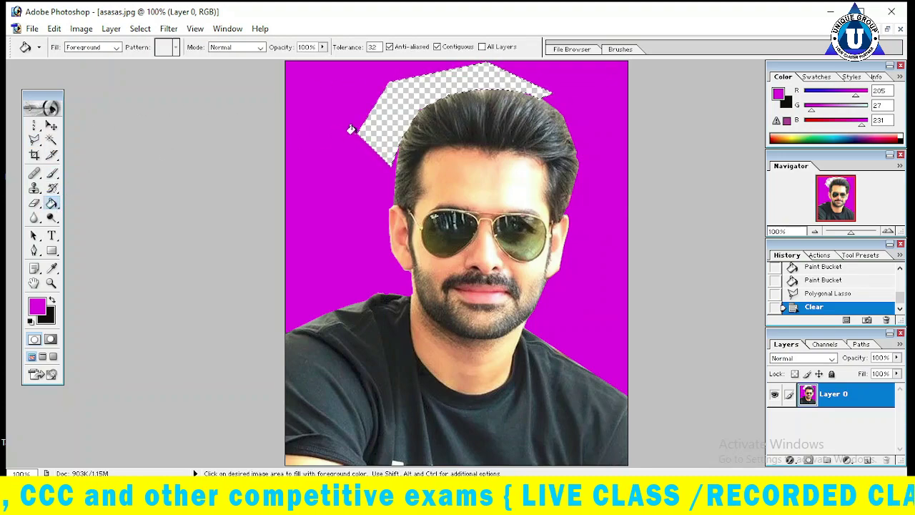
{"action": "left_click", "coordinate": [377, 107]}
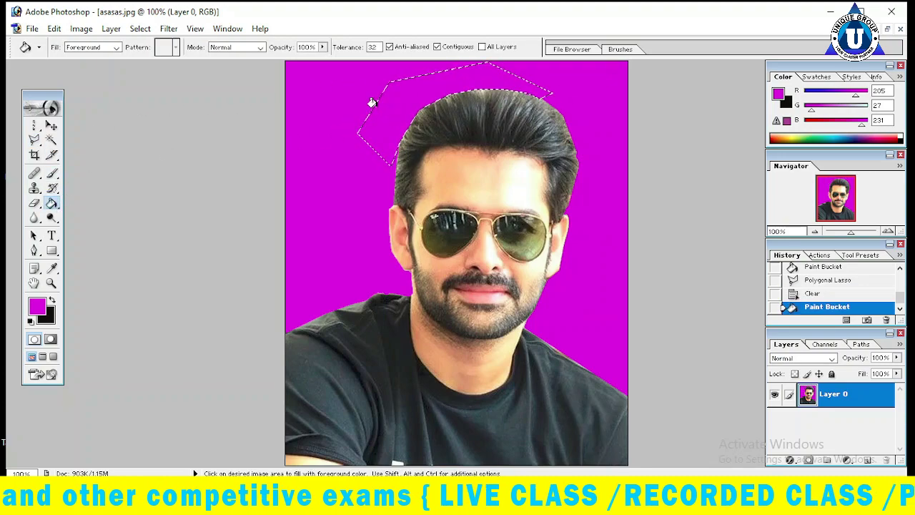
{"action": "key", "text": "ctrl+d"}
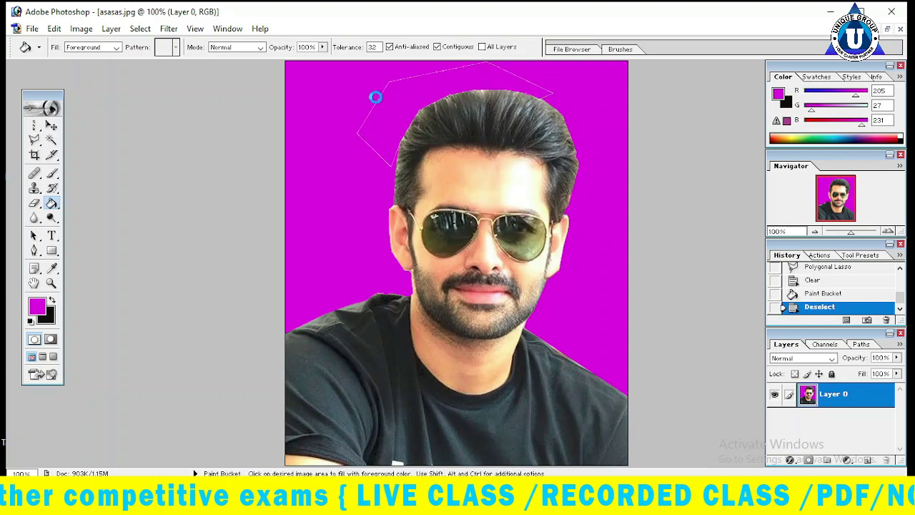
{"action": "left_click", "coordinate": [373, 93]}
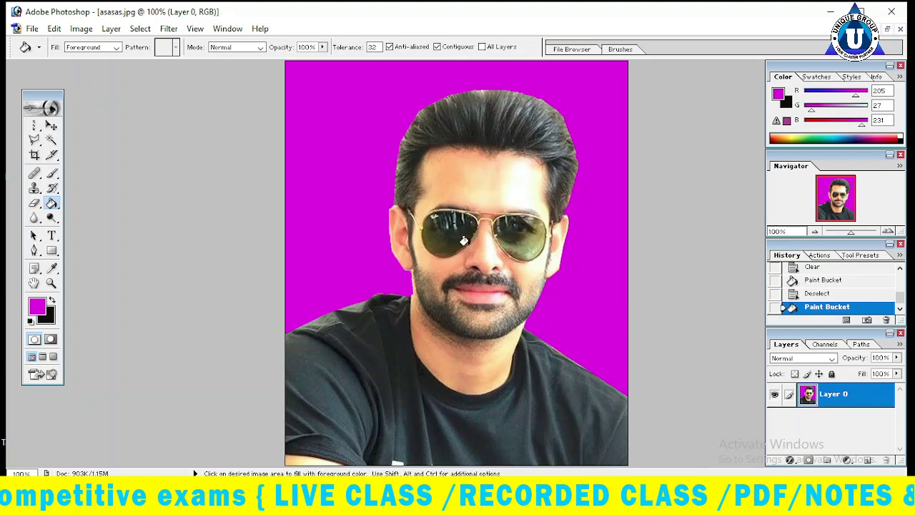
{"action": "key", "text": "ctrl+minus"}
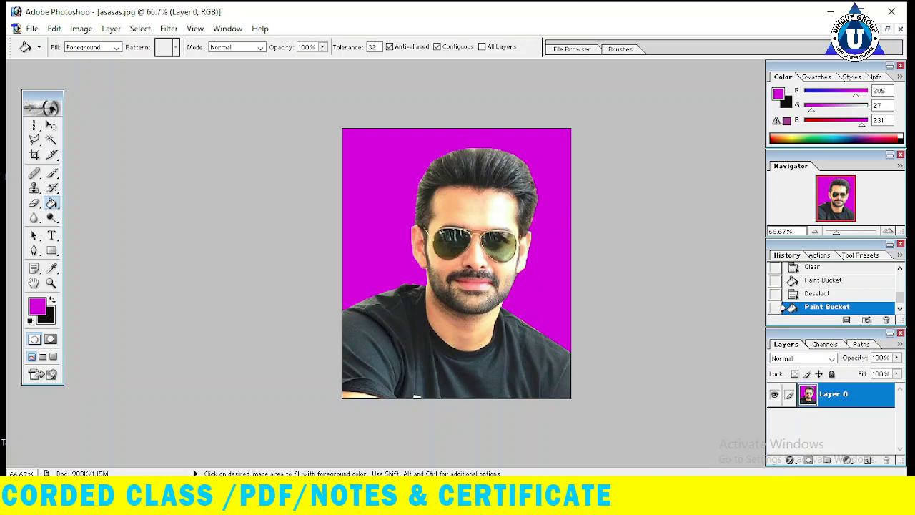
Copy the magenta-background photo onto the Untitled-1 page with the Move tool
{"action": "left_click", "coordinate": [887, 29]}
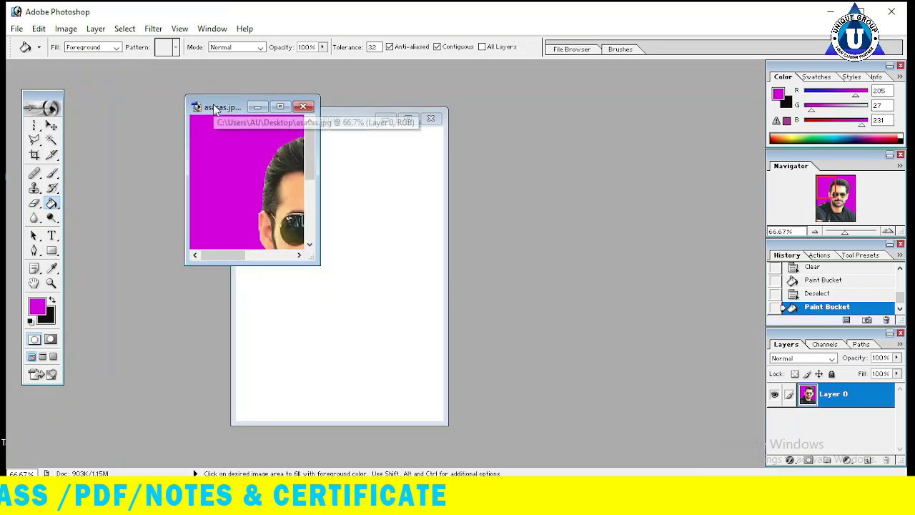
{"action": "left_click_drag", "start_coordinate": [222, 107], "coordinate": [541, 122]}
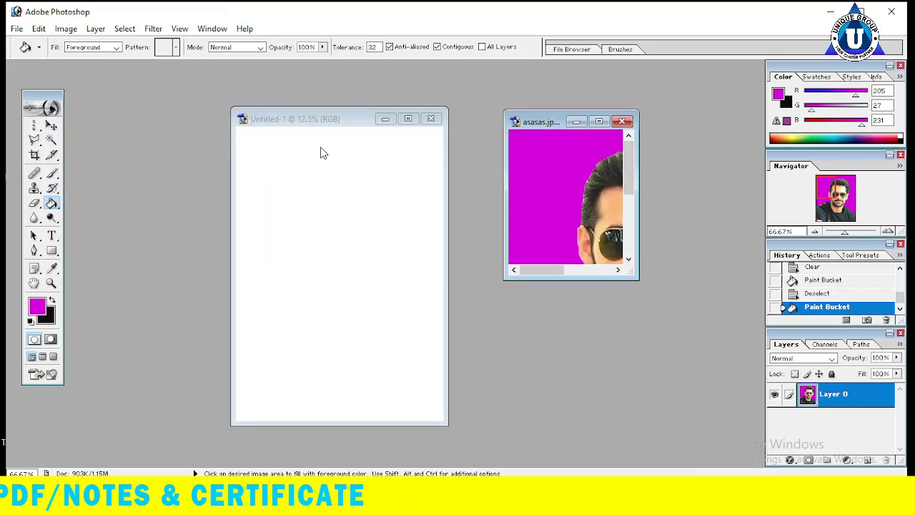
{"action": "left_click", "coordinate": [51, 126]}
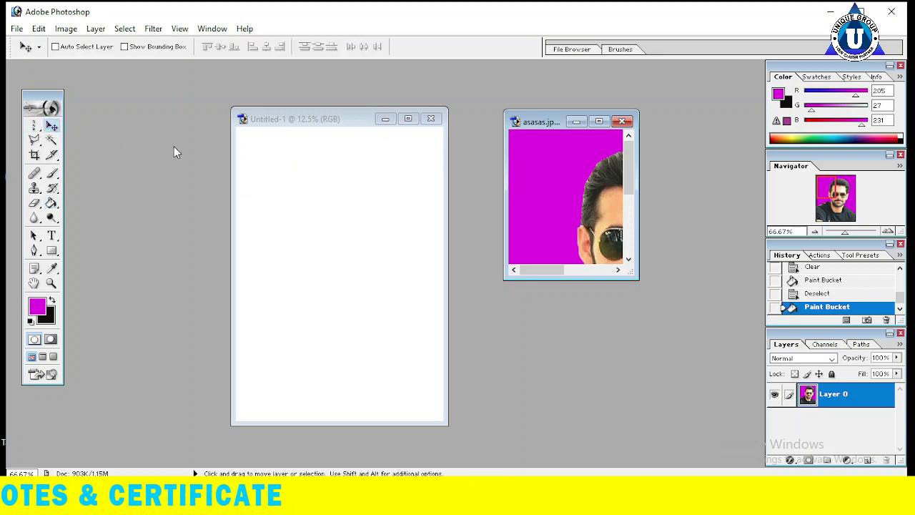
{"action": "mouse_move", "coordinate": [546, 191]}
{"action": "left_mouse_down"}
{"action": "mouse_move", "coordinate": [584, 194]}
{"action": "mouse_move", "coordinate": [321, 161]}
{"action": "left_mouse_up"}
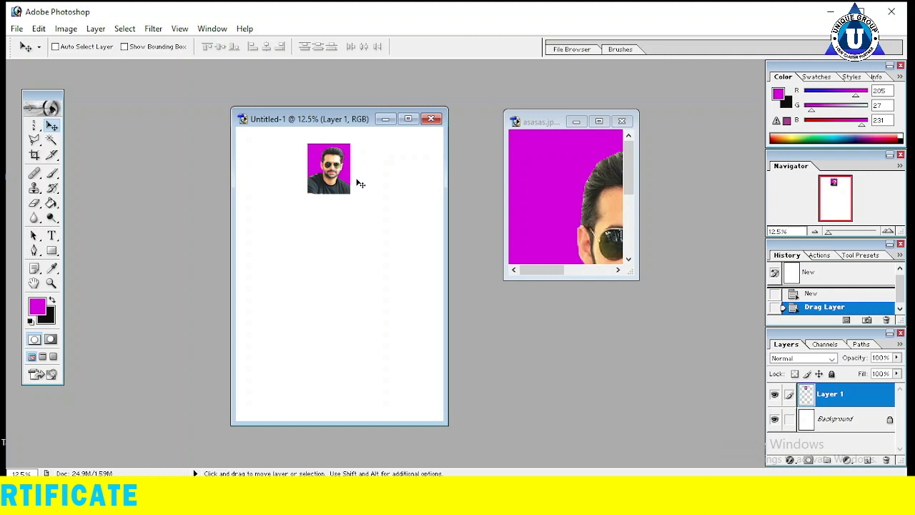
Close asasas.jpg without saving and maximize the Untitled-1 window
{"action": "left_click", "coordinate": [624, 122]}
{"action": "left_click", "coordinate": [459, 197]}
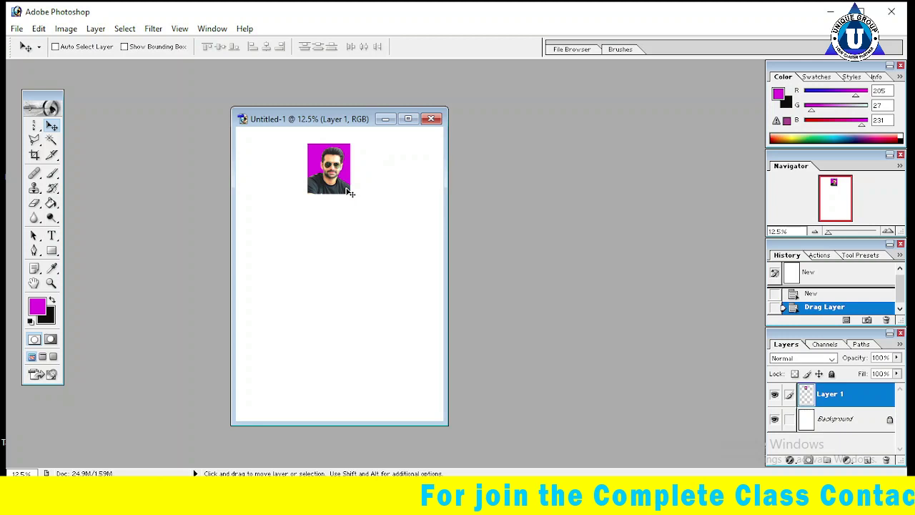
{"action": "left_click", "coordinate": [407, 119]}
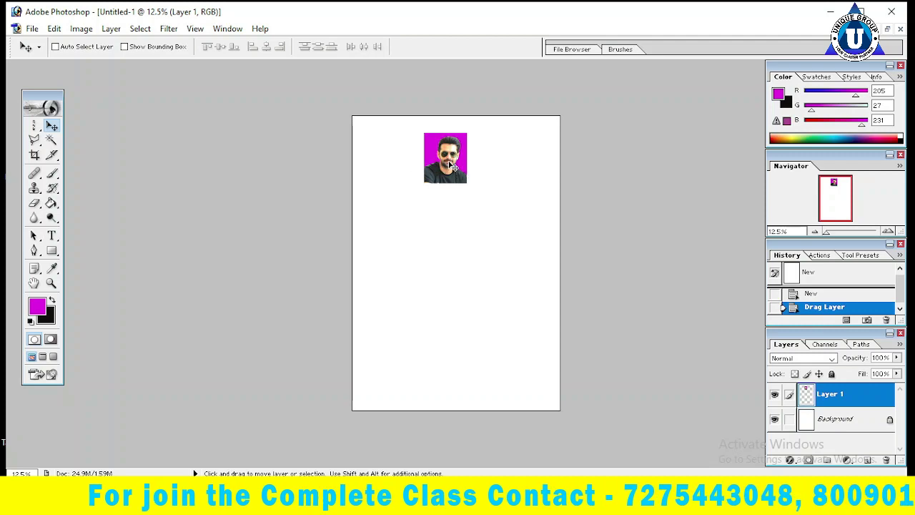
Add a black 5 px Stroke layer style to Layer 1's photo
{"action": "right_click", "coordinate": [449, 164]}
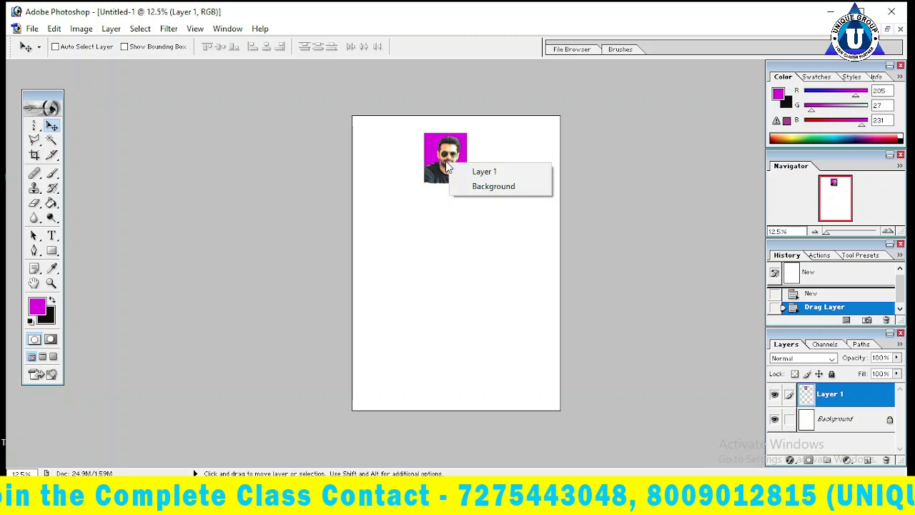
{"action": "left_click", "coordinate": [472, 172]}
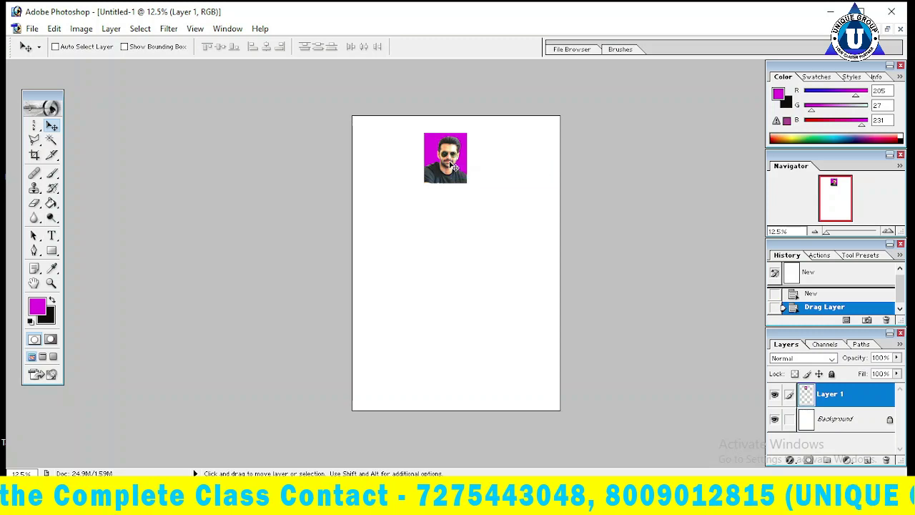
{"action": "left_click", "coordinate": [168, 30]}
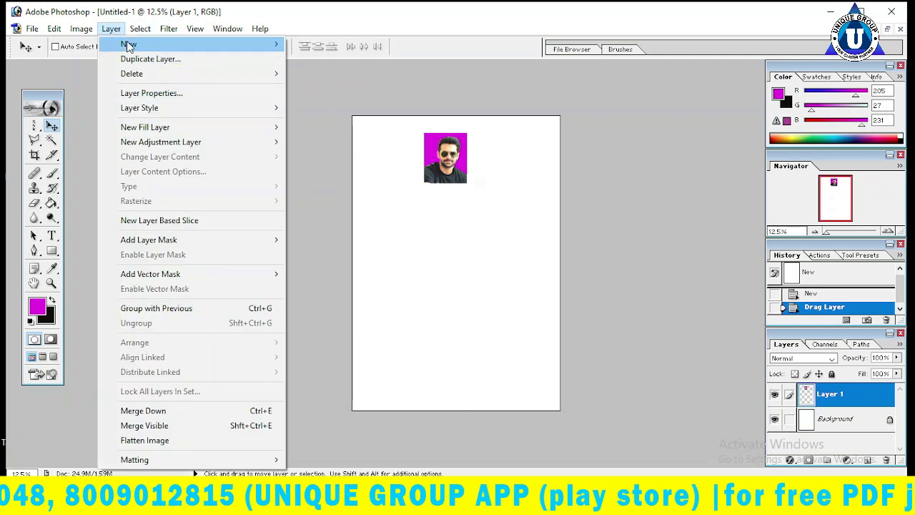
{"action": "mouse_move", "coordinate": [111, 29]}
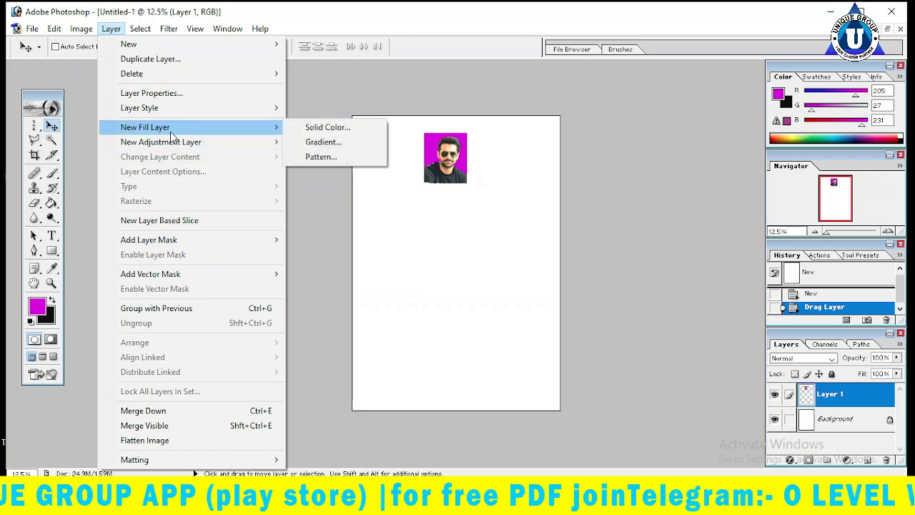
{"action": "mouse_move", "coordinate": [139, 107]}
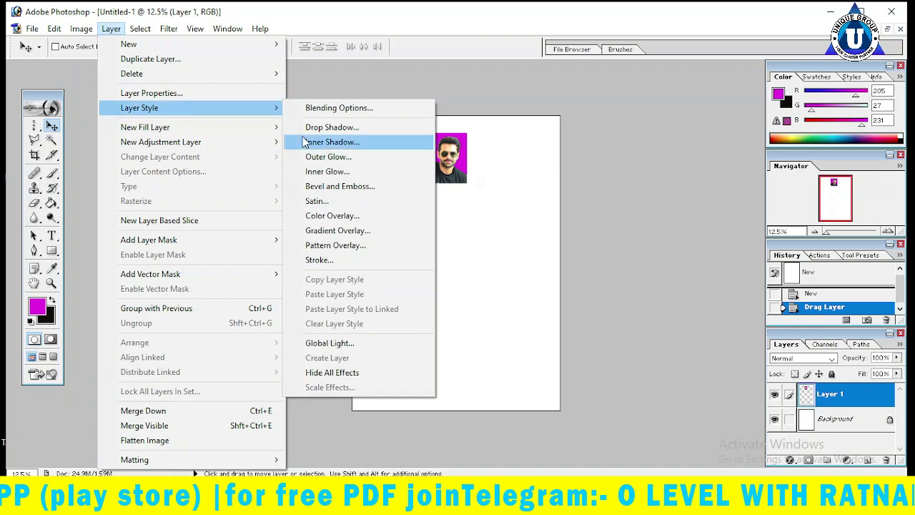
{"action": "left_click", "coordinate": [323, 260]}
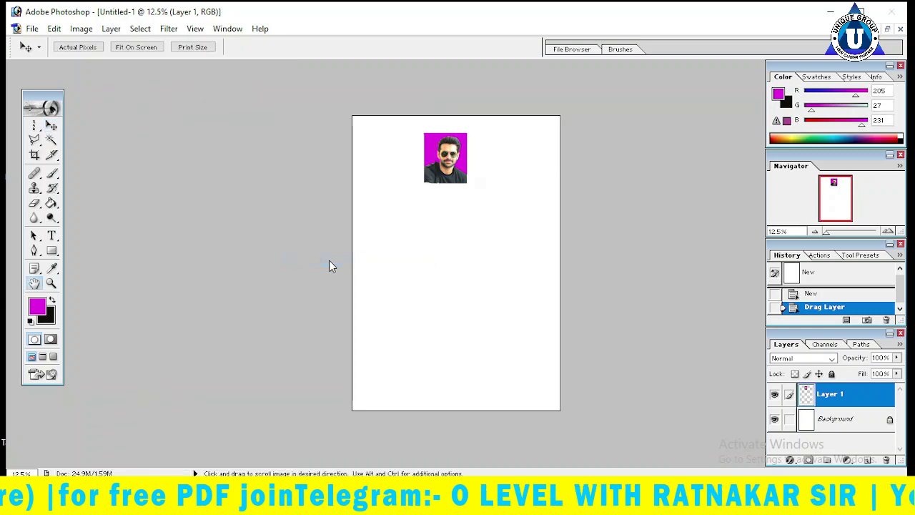
{"action": "left_click_drag", "start_coordinate": [538, 122], "coordinate": [211, 136]}
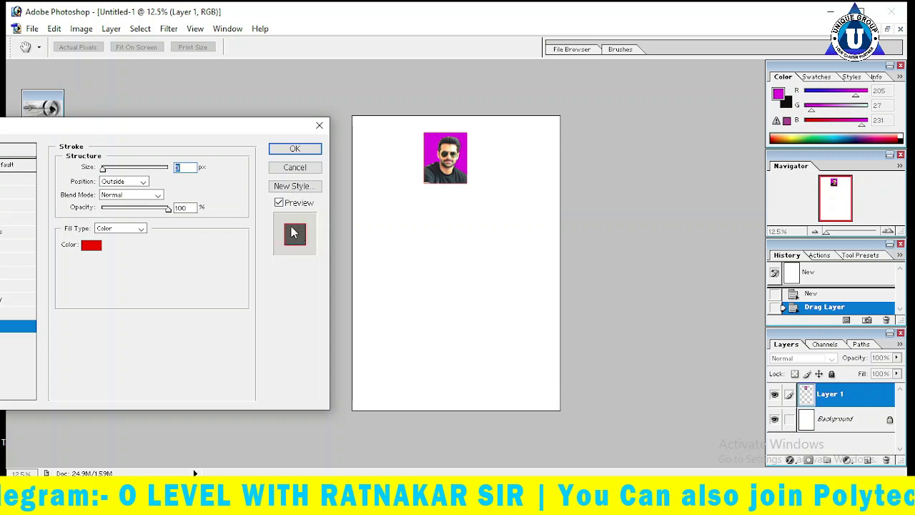
{"action": "left_click", "coordinate": [85, 245]}
{"action": "left_click", "coordinate": [327, 334]}
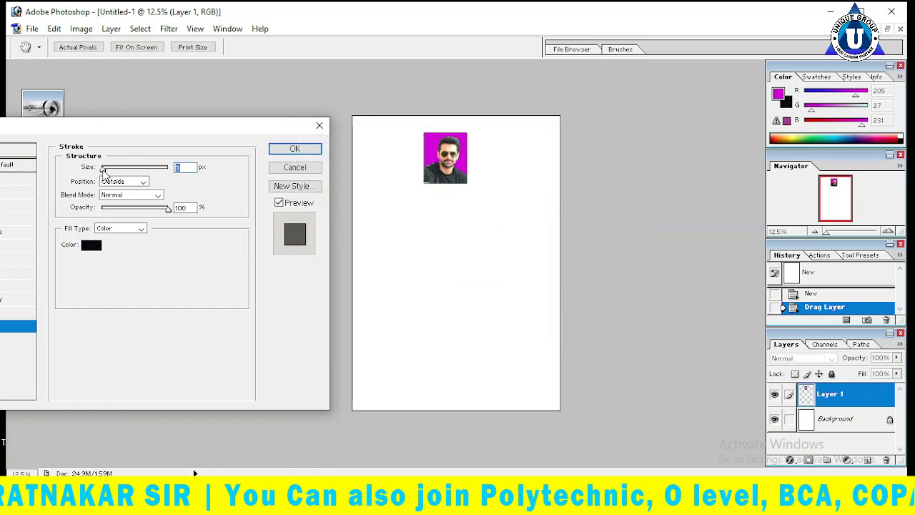
{"action": "left_click_drag", "start_coordinate": [104, 169], "coordinate": [105, 170]}
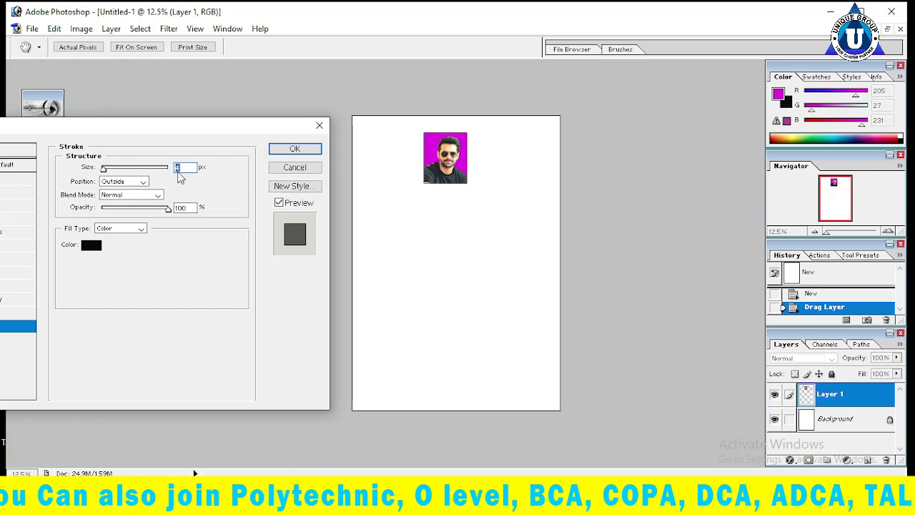
{"action": "key", "text": "BackSpace"}
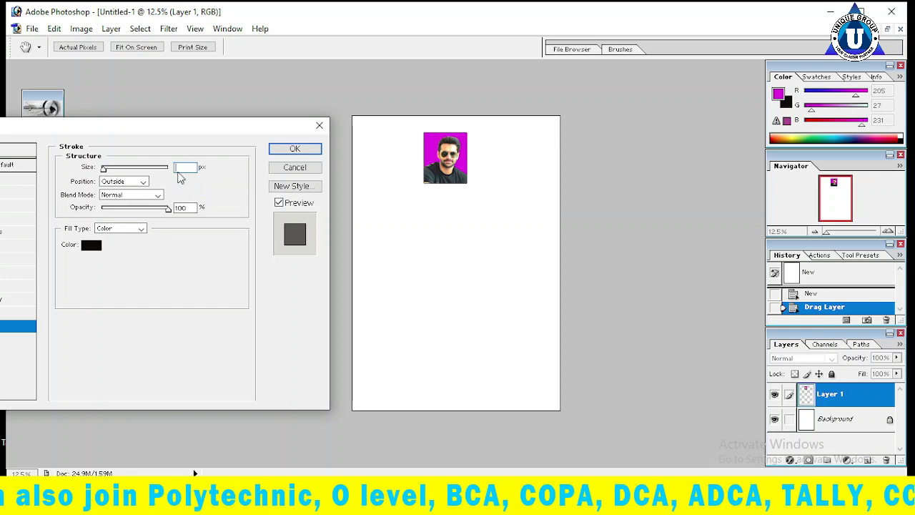
{"action": "type", "text": "5"}
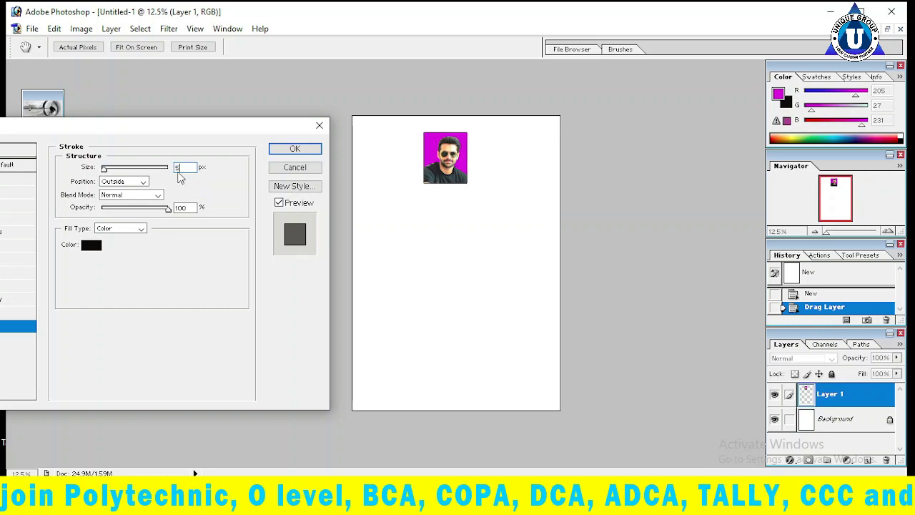
{"action": "left_click", "coordinate": [292, 148]}
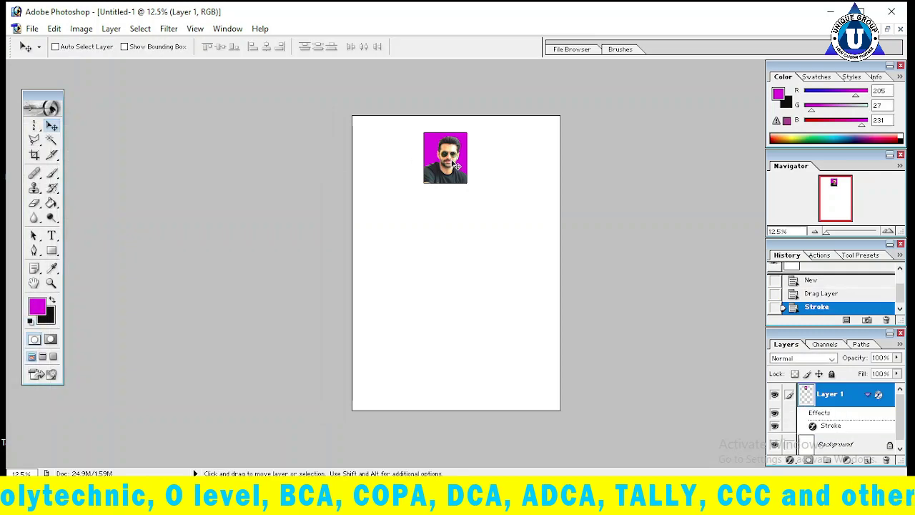
Move the bordered photo to the top-left corner and Alt-drag copies into a row across the top
{"action": "mouse_move", "coordinate": [444, 171]}
{"action": "left_mouse_down"}
{"action": "mouse_move", "coordinate": [374, 160]}
{"action": "mouse_move", "coordinate": [383, 159]}
{"action": "left_mouse_up"}
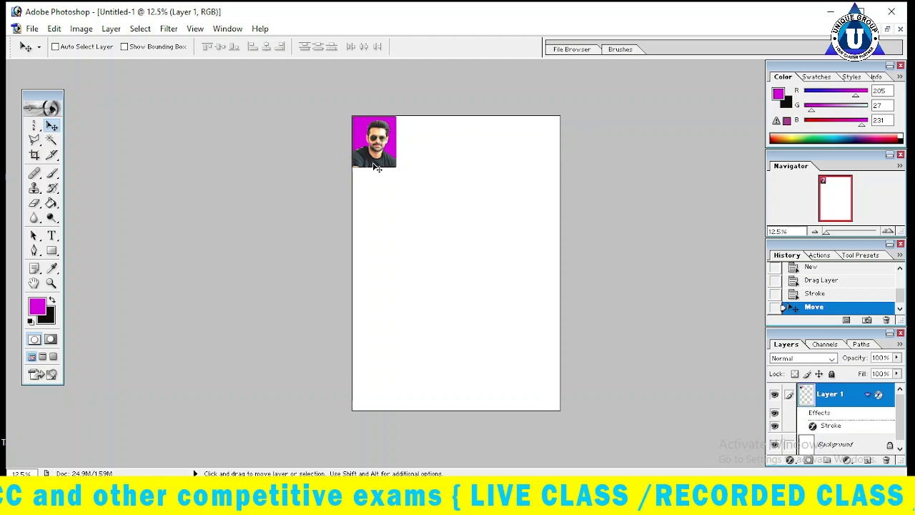
{"action": "key", "text": "alt"}
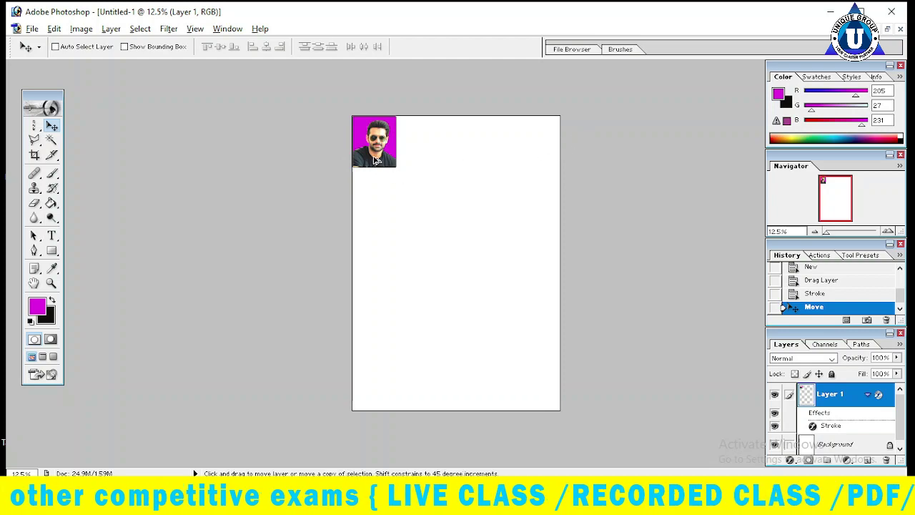
{"action": "left_click_drag", "start_coordinate": [377, 160], "coordinate": [463, 165]}
{"action": "key", "text": "alt"}
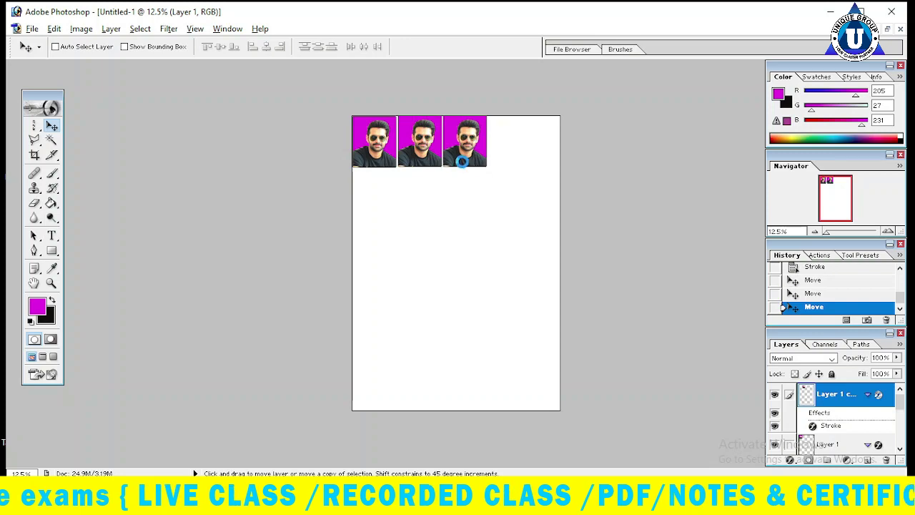
{"action": "left_click_drag", "start_coordinate": [464, 165], "coordinate": [511, 168]}
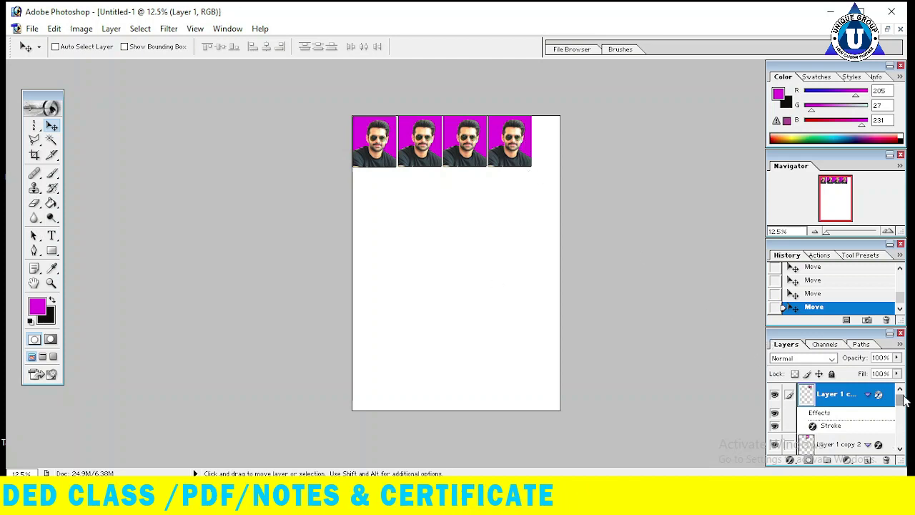
{"action": "mouse_move", "coordinate": [900, 401]}
{"action": "left_mouse_down"}
{"action": "mouse_move", "coordinate": [904, 448]}
{"action": "mouse_move", "coordinate": [902, 399]}
{"action": "left_mouse_up"}
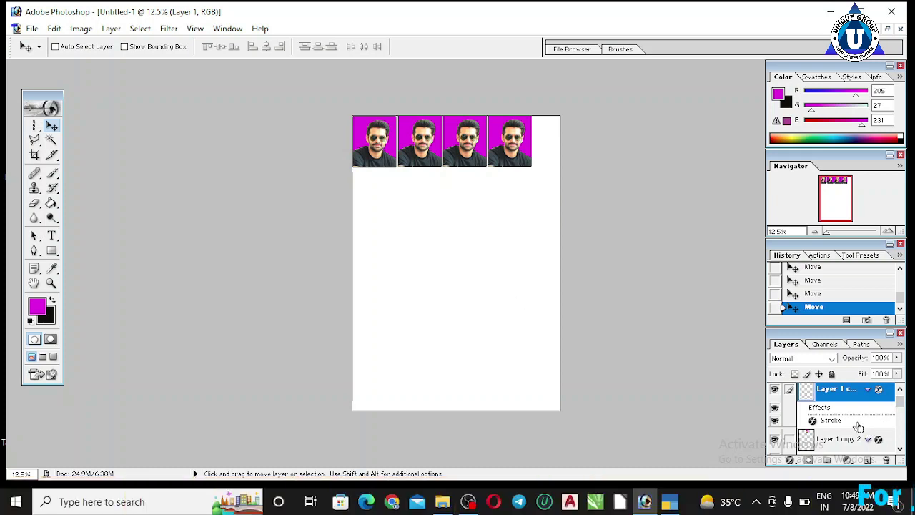
Group and merge the photo layers into the page, then convert the Background into Layer 0
{"action": "key", "text": "ctrl+g"}
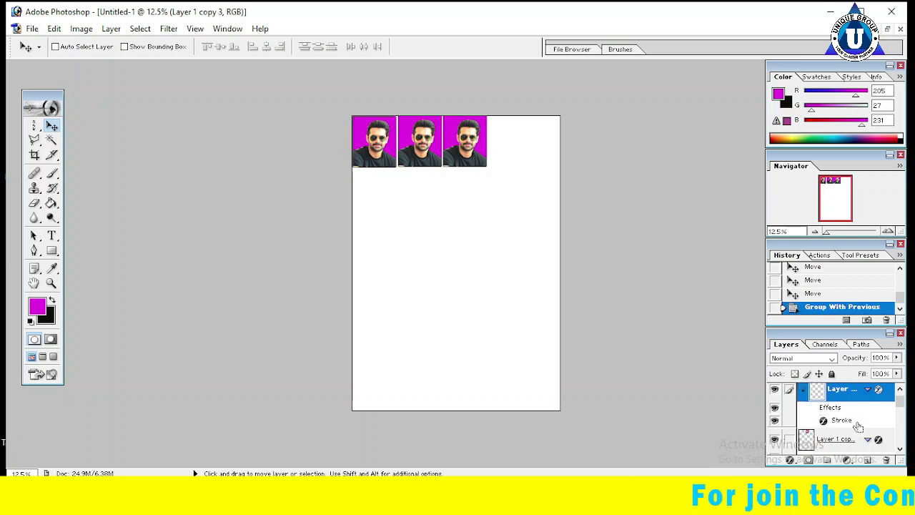
{"action": "key", "text": "ctrl+e"}
{"action": "key", "text": "ctrl+e"}
{"action": "key", "text": "ctrl+e"}
{"action": "key", "text": "ctrl+e"}
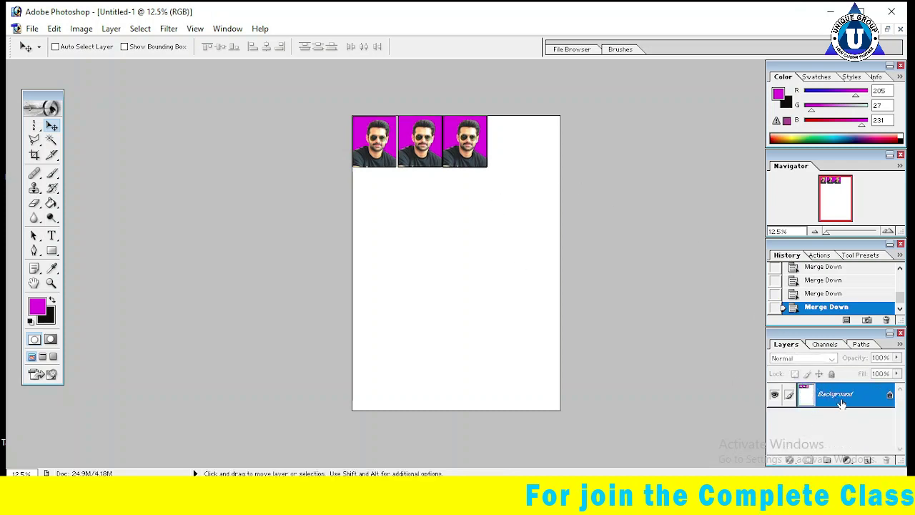
{"action": "double_click", "coordinate": [851, 404]}
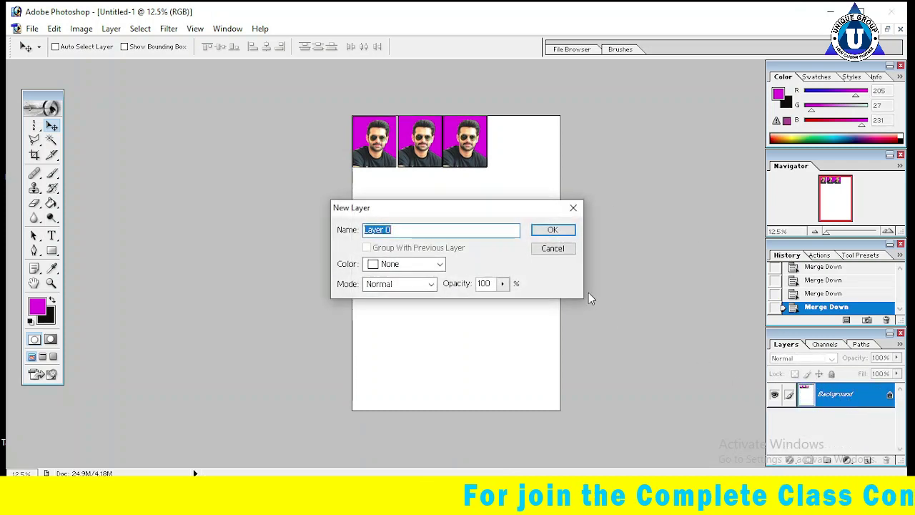
{"action": "left_click", "coordinate": [551, 229]}
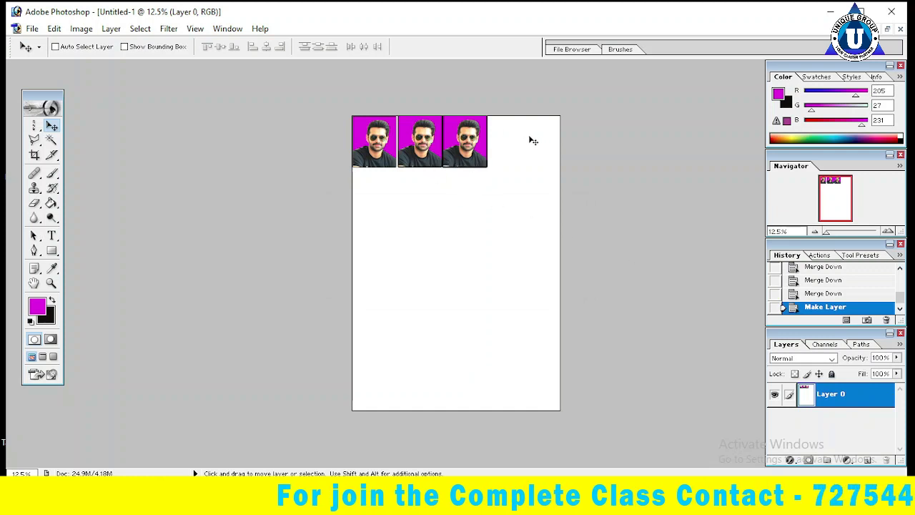
Alt-drag the three-photo strip down into five nudged rows, then drag copies toward the top row's right
{"action": "left_click_drag", "start_coordinate": [441, 146], "coordinate": [434, 146]}
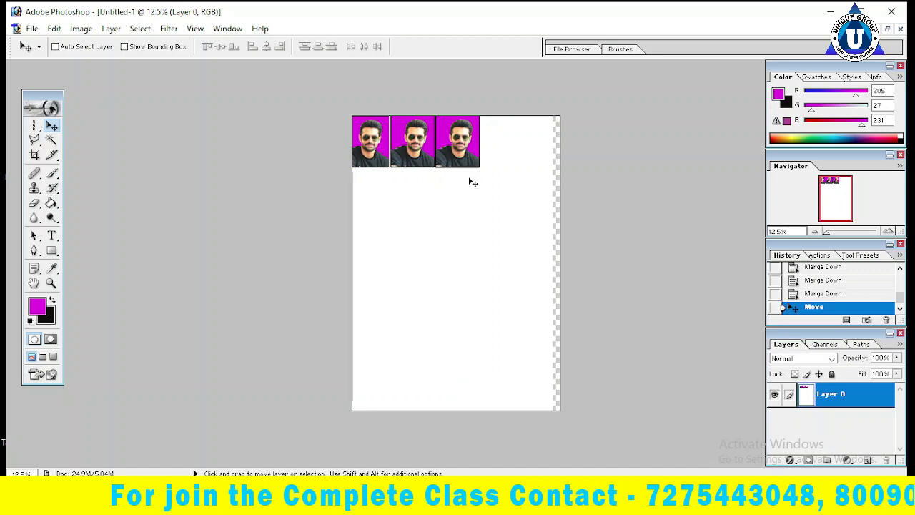
{"action": "key", "text": "ctrl+z"}
{"action": "mouse_move", "coordinate": [454, 156]}
{"action": "left_mouse_down"}
{"action": "mouse_move", "coordinate": [555, 168]}
{"action": "mouse_move", "coordinate": [458, 206]}
{"action": "mouse_move", "coordinate": [454, 265]}
{"action": "left_mouse_up"}
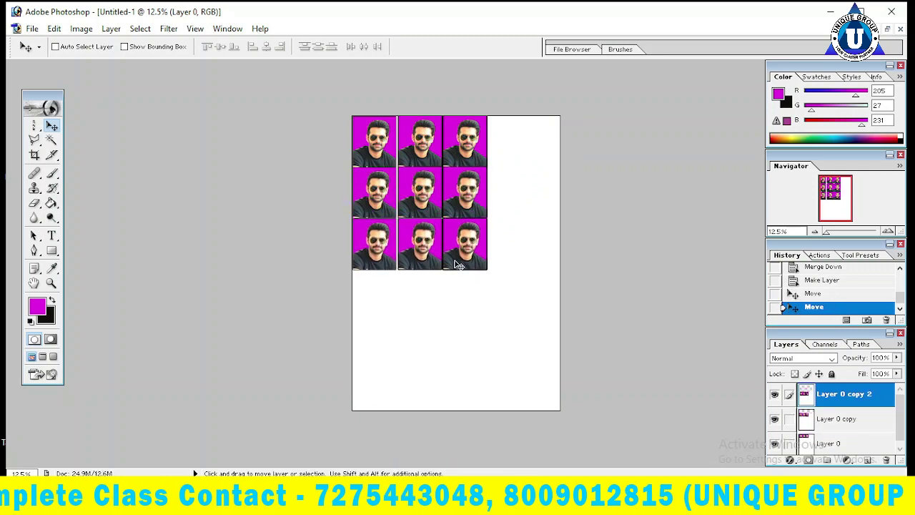
{"action": "key", "text": "shift+Down"}
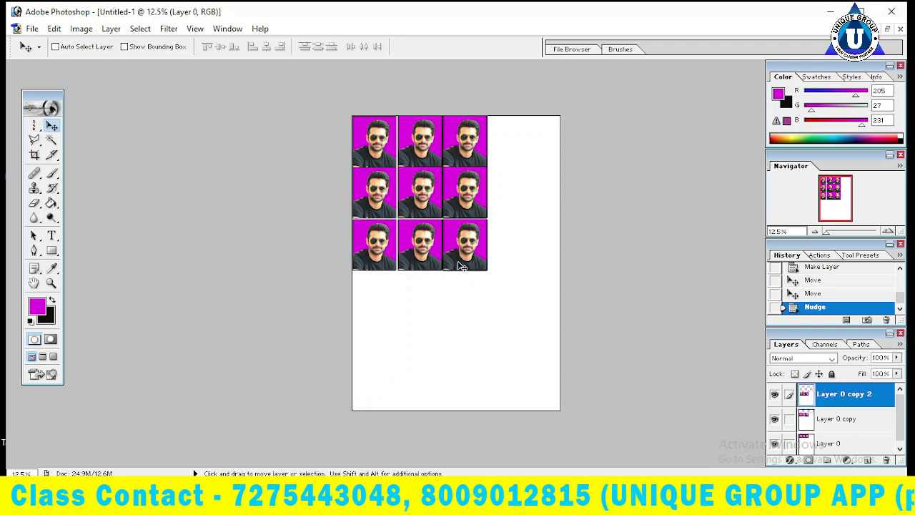
{"action": "key", "text": "shift+Down"}
{"action": "left_click_drag", "start_coordinate": [461, 266], "coordinate": [465, 322]}
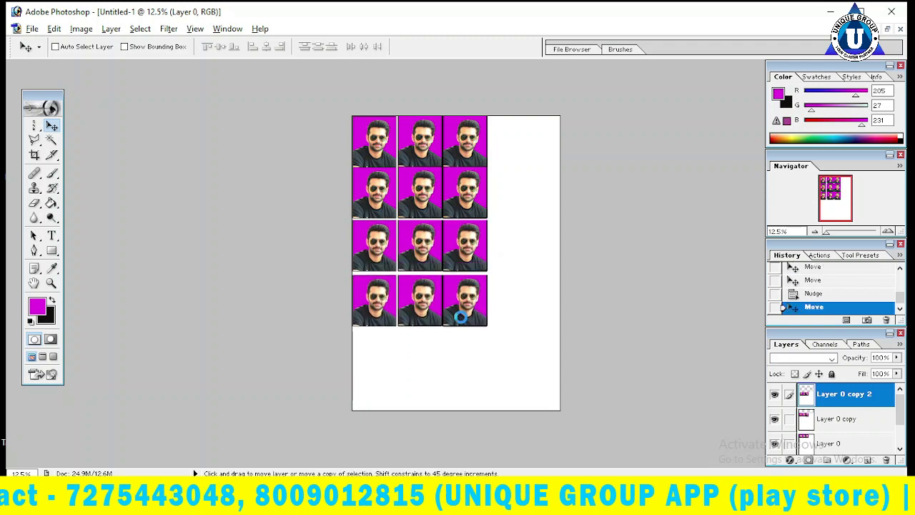
{"action": "key", "text": "alt"}
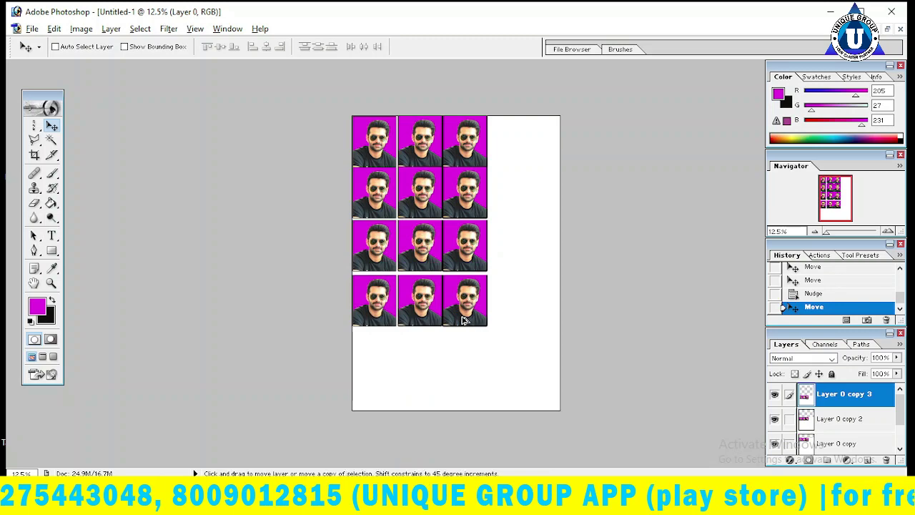
{"action": "left_click_drag", "start_coordinate": [463, 321], "coordinate": [468, 373]}
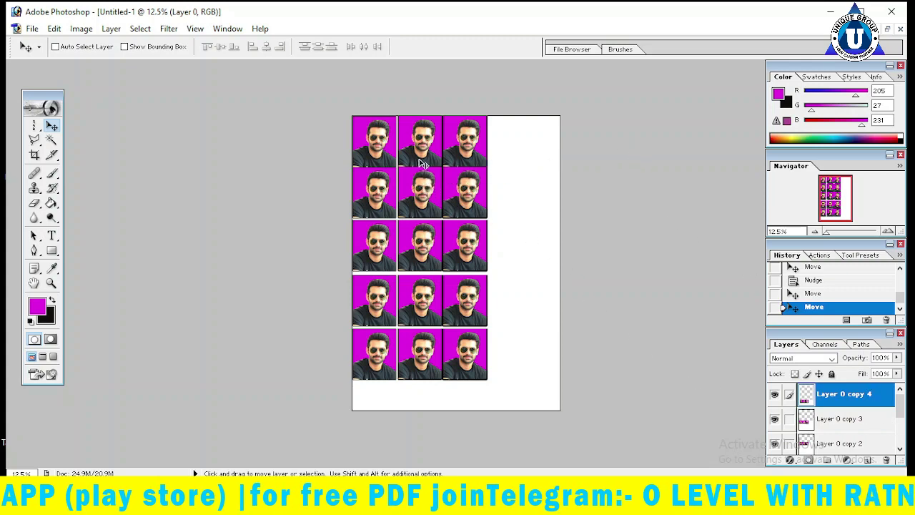
{"action": "mouse_move", "coordinate": [423, 155]}
{"action": "left_mouse_down"}
{"action": "mouse_move", "coordinate": [540, 169]}
{"action": "mouse_move", "coordinate": [529, 162]}
{"action": "left_mouse_up"}
Drag photo copies into the right side of the top and second rows and align the bottom row
{"action": "left_click_drag", "start_coordinate": [535, 379], "coordinate": [566, 153]}
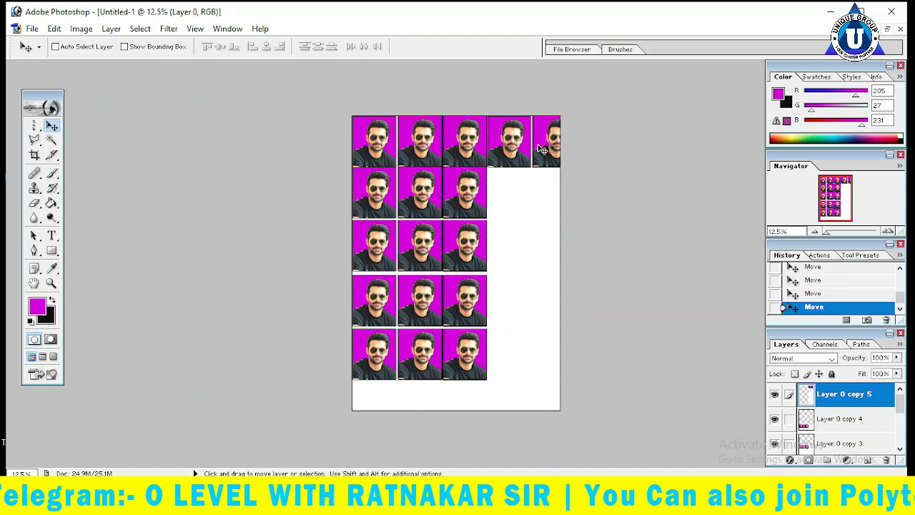
{"action": "left_click_drag", "start_coordinate": [531, 153], "coordinate": [413, 197]}
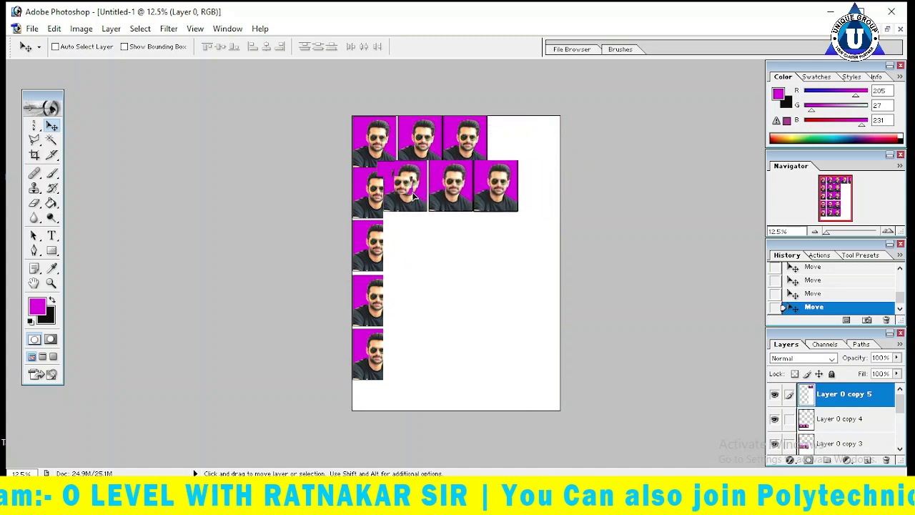
{"action": "mouse_move", "coordinate": [413, 197]}
{"action": "left_mouse_down"}
{"action": "mouse_move", "coordinate": [495, 208]}
{"action": "mouse_move", "coordinate": [416, 187]}
{"action": "mouse_move", "coordinate": [390, 360]}
{"action": "left_mouse_up"}
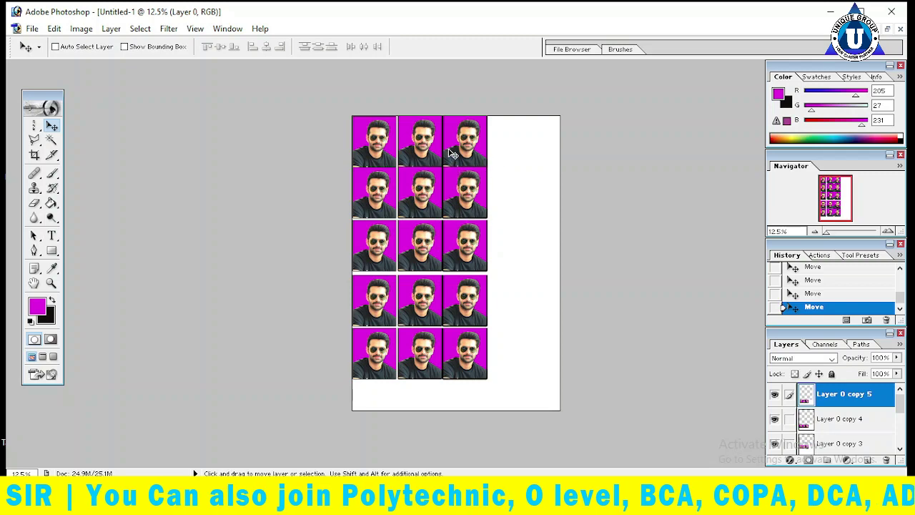
{"action": "left_click_drag", "start_coordinate": [419, 386], "coordinate": [550, 175]}
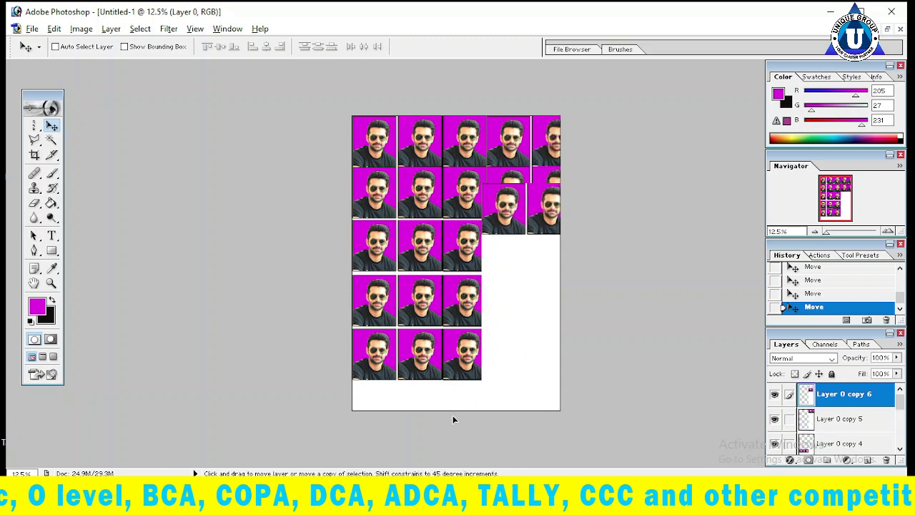
Copy the right-hand photos down into rows three to five, then undo those duplications
{"action": "left_click_drag", "start_coordinate": [451, 419], "coordinate": [459, 450]}
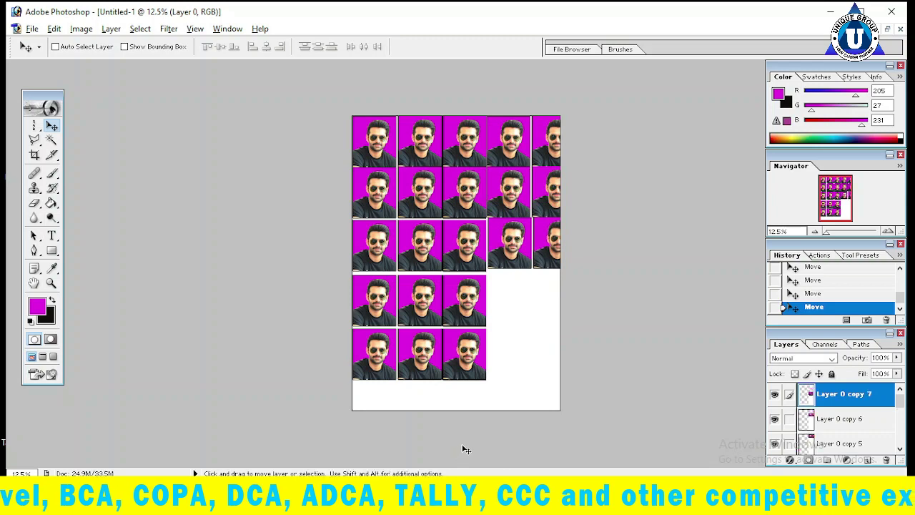
{"action": "mouse_move", "coordinate": [541, 261]}
{"action": "left_mouse_down"}
{"action": "mouse_move", "coordinate": [535, 325]}
{"action": "mouse_move", "coordinate": [537, 313]}
{"action": "left_mouse_up"}
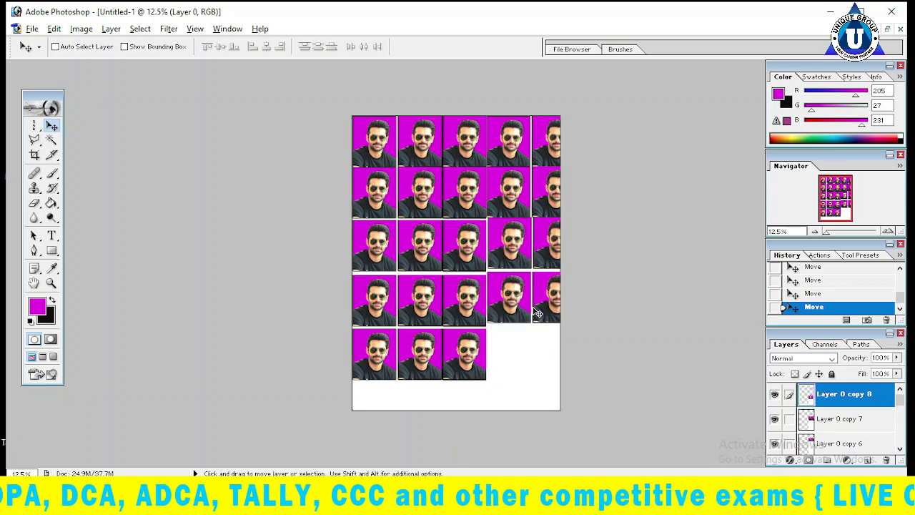
{"action": "key", "text": "Down"}
{"action": "key", "text": "Down"}
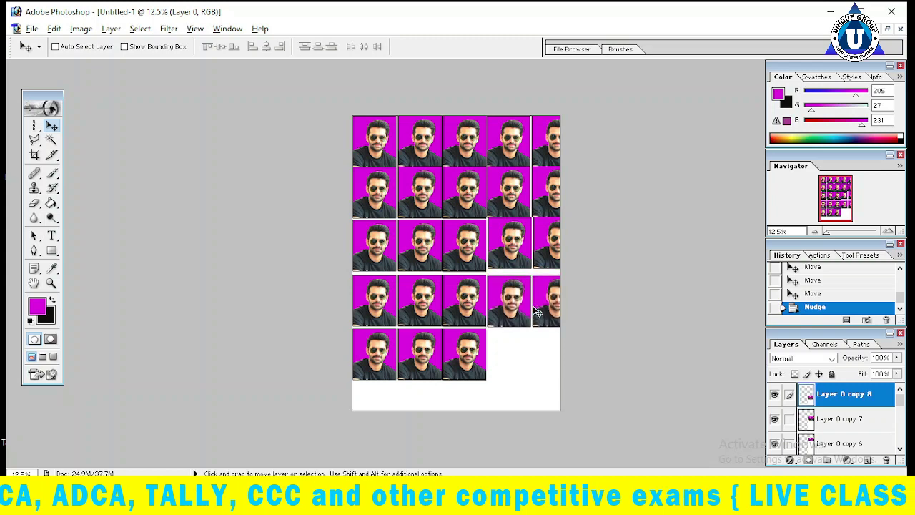
{"action": "mouse_move", "coordinate": [536, 311]}
{"action": "left_mouse_down"}
{"action": "mouse_move", "coordinate": [529, 367]}
{"action": "mouse_move", "coordinate": [524, 360]}
{"action": "left_mouse_up"}
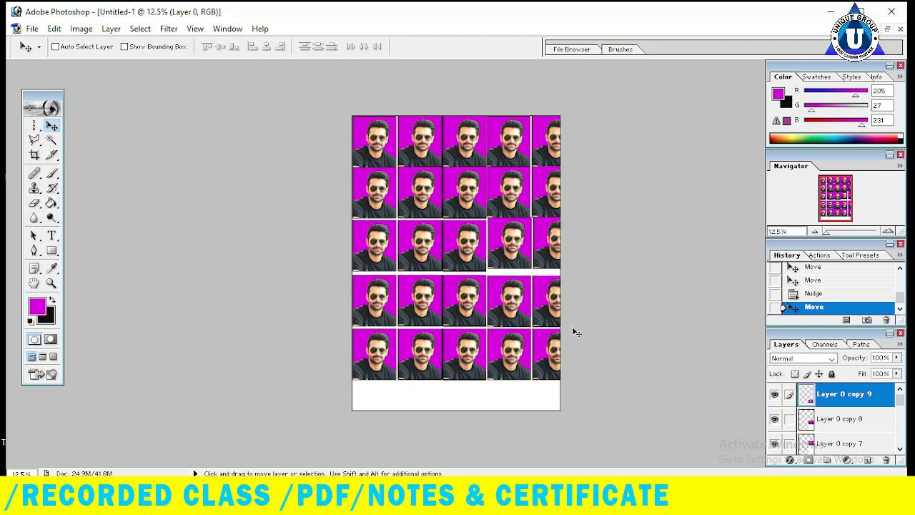
{"action": "key", "text": "ctrl+alt+z"}
{"action": "key", "text": "ctrl+alt+z"}
{"action": "key", "text": "ctrl+alt+z"}
{"action": "key", "text": "ctrl+alt+z"}
{"action": "key", "text": "ctrl+alt+z"}
{"action": "key", "text": "ctrl+alt+z"}
{"action": "key", "text": "ctrl+alt+z"}
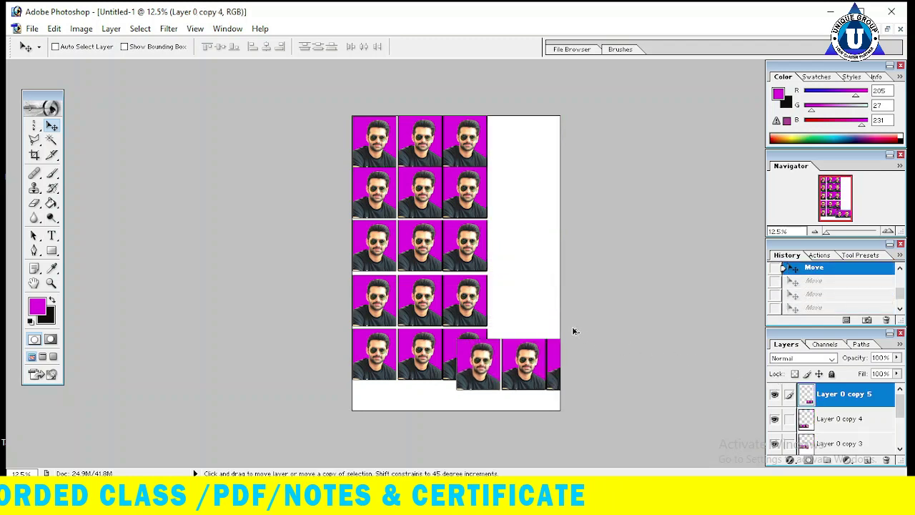
{"action": "key", "text": "ctrl+alt+z"}
Undo back to one row, add a photo copy and narrow it to fit the page edge
{"action": "key", "text": "ctrl+alt+z"}
{"action": "key", "text": "ctrl+alt+z"}
{"action": "key", "text": "ctrl+alt+z"}
{"action": "key", "text": "ctrl+alt+z"}
{"action": "key", "text": "ctrl+alt+z"}
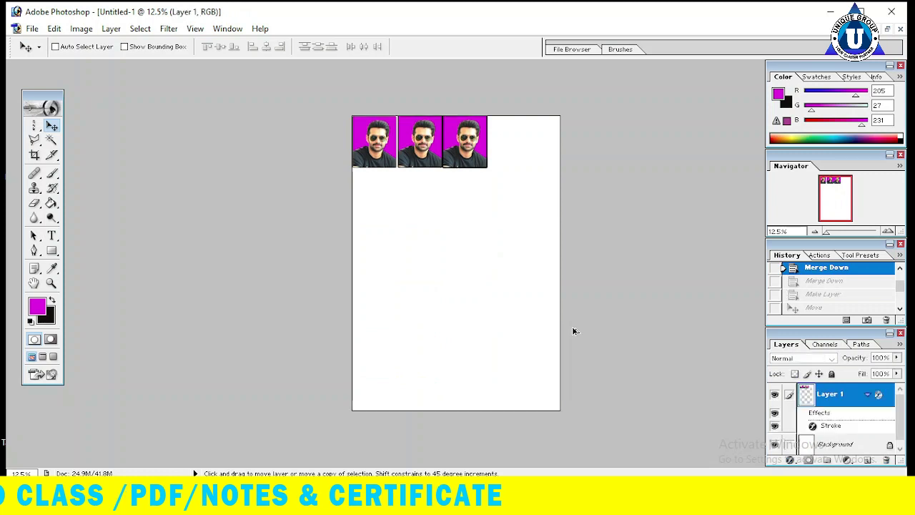
{"action": "key", "text": "ctrl+alt+z"}
{"action": "key", "text": "ctrl+alt+z"}
{"action": "key", "text": "ctrl+alt+z"}
{"action": "key", "text": "ctrl+alt+z"}
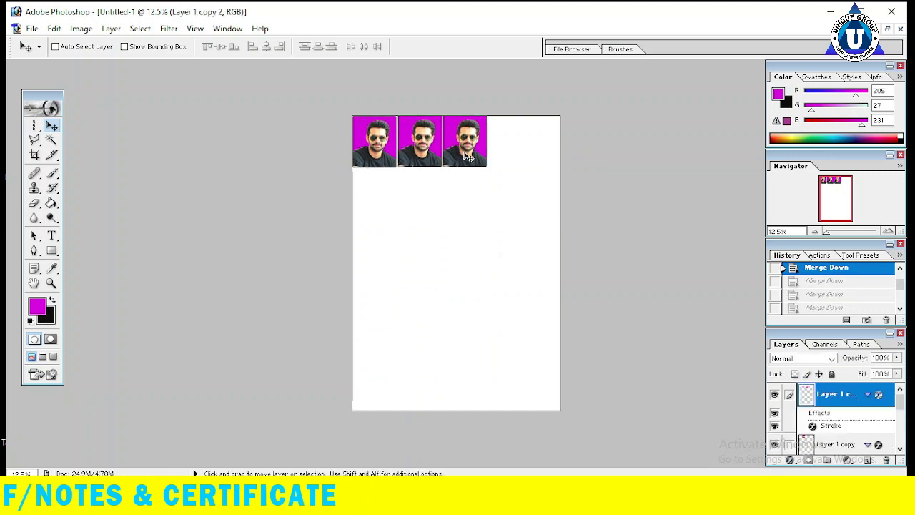
{"action": "mouse_move", "coordinate": [466, 155]}
{"action": "left_mouse_down"}
{"action": "mouse_move", "coordinate": [511, 155]}
{"action": "mouse_move", "coordinate": [503, 225]}
{"action": "mouse_move", "coordinate": [484, 238]}
{"action": "left_mouse_up"}
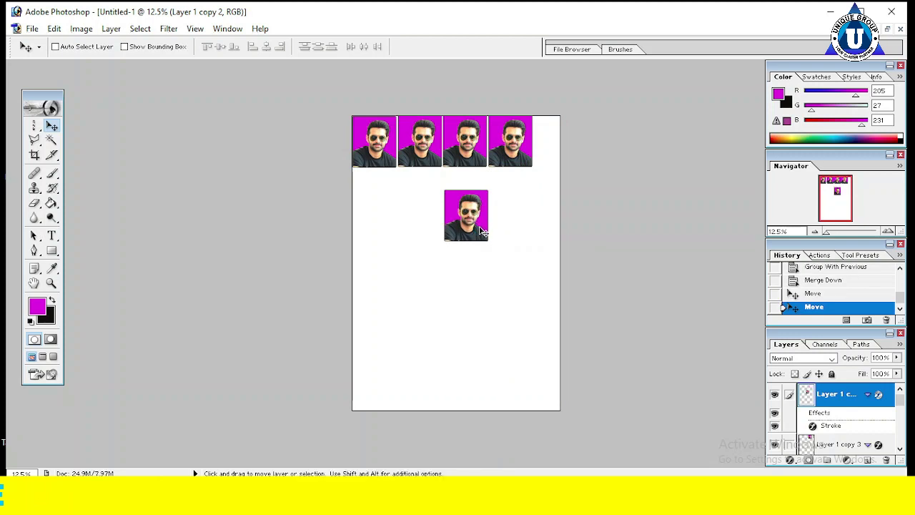
{"action": "key", "text": "ctrl+t"}
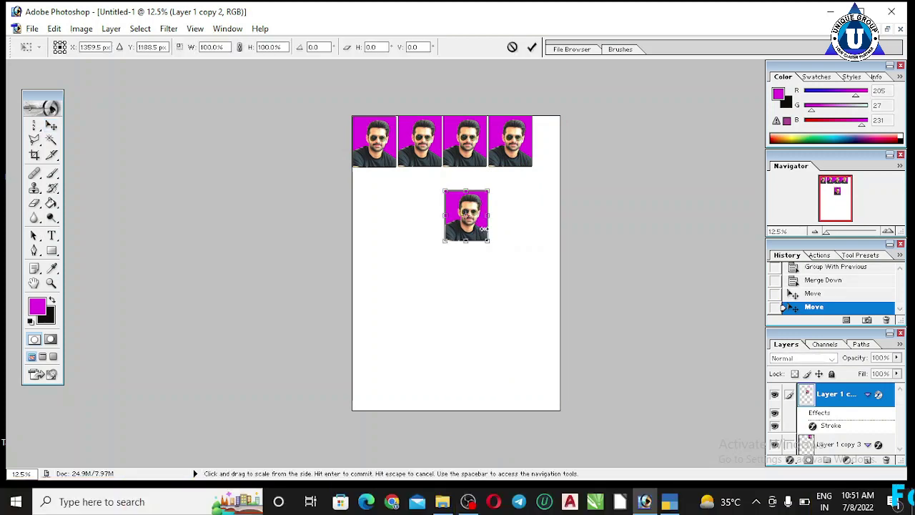
{"action": "left_click_drag", "start_coordinate": [489, 216], "coordinate": [479, 214]}
{"action": "left_click_drag", "start_coordinate": [468, 215], "coordinate": [545, 157]}
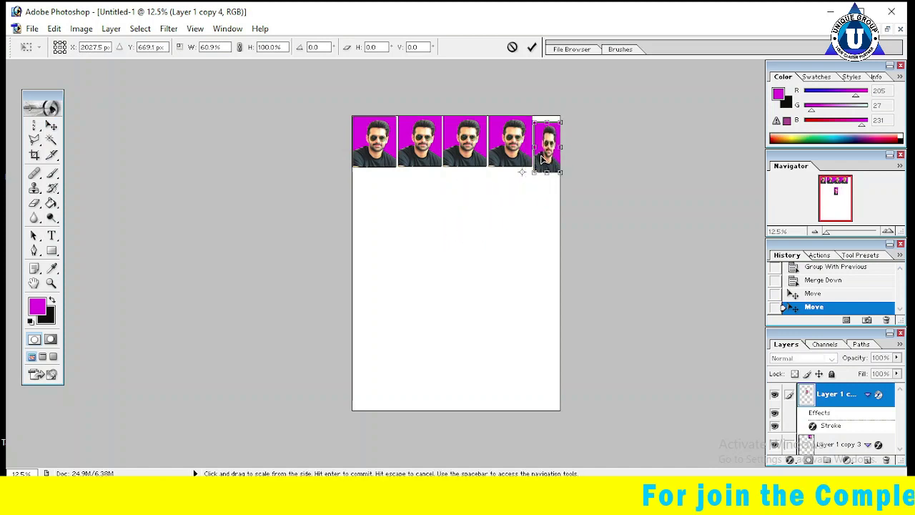
{"action": "left_click", "coordinate": [531, 47]}
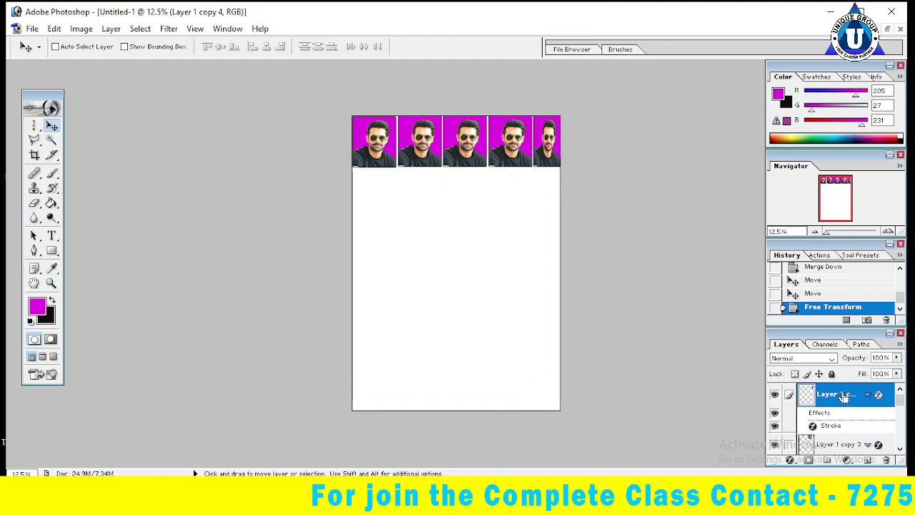
Merge all photo layers and convert the Background into an editable Layer 0
{"action": "key", "text": "ctrl+e"}
{"action": "key", "text": "ctrl+e"}
{"action": "key", "text": "ctrl+e"}
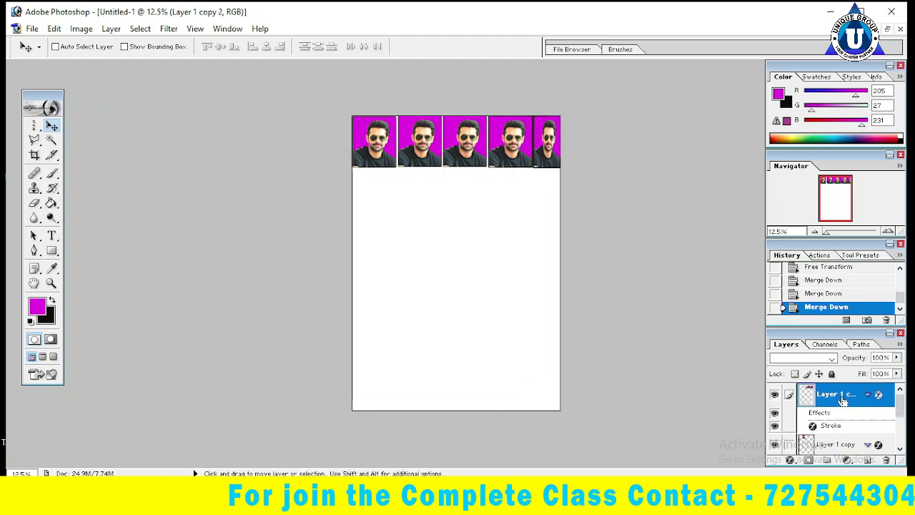
{"action": "key", "text": "ctrl+e"}
{"action": "key", "text": "ctrl+e"}
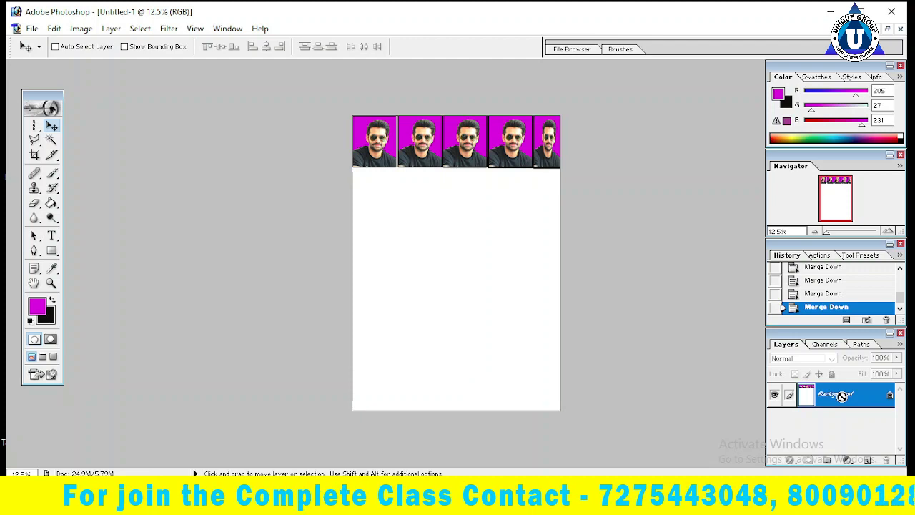
{"action": "double_click", "coordinate": [852, 396]}
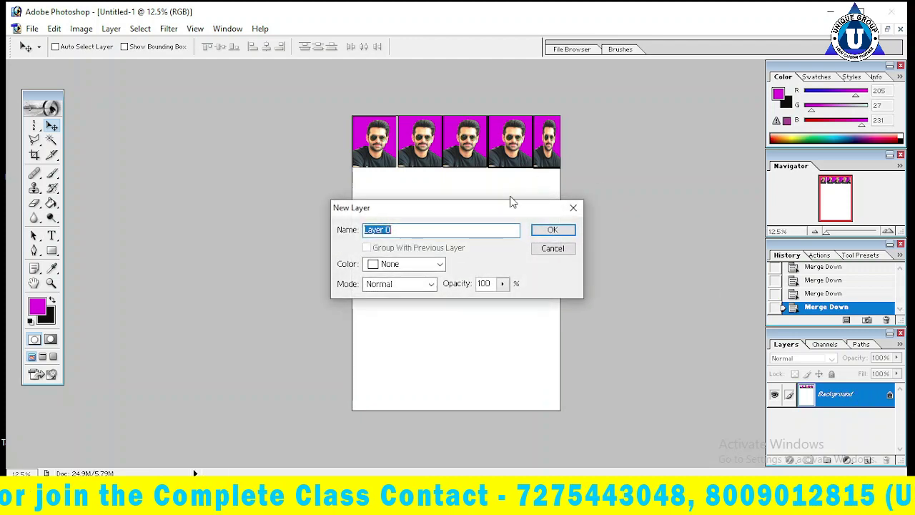
{"action": "left_click", "coordinate": [543, 231]}
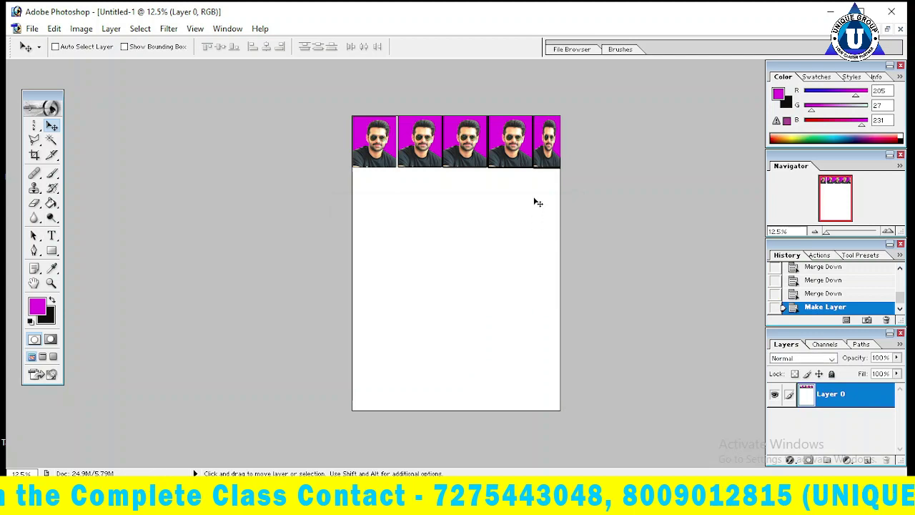
Alt-drag the photo row down into second and third rows, nudging them into alignment
{"action": "left_click_drag", "start_coordinate": [492, 150], "coordinate": [486, 202]}
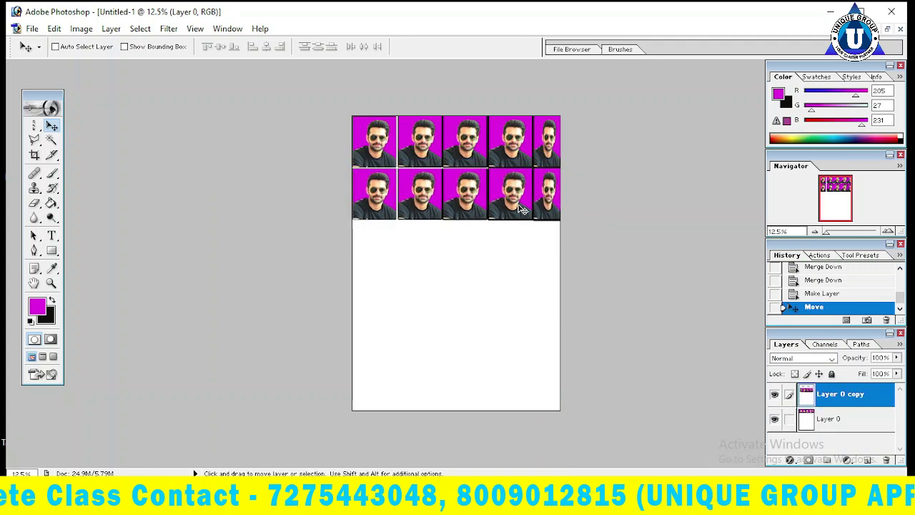
{"action": "key", "text": "Down"}
{"action": "key", "text": "Down"}
{"action": "key", "text": "Down"}
{"action": "key", "text": "Down"}
{"action": "key", "text": "Left"}
{"action": "key", "text": "Left"}
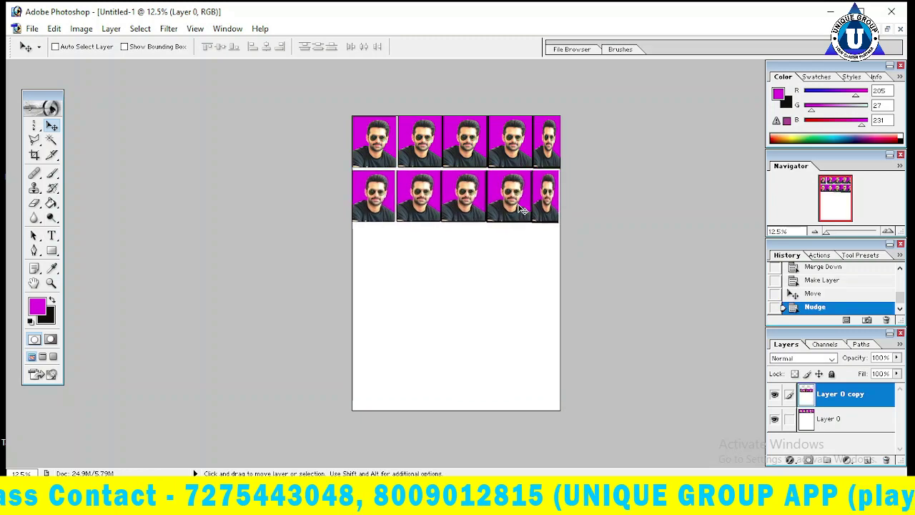
{"action": "left_click_drag", "start_coordinate": [522, 210], "coordinate": [520, 261]}
{"action": "key", "text": "Down"}
{"action": "key", "text": "Down"}
{"action": "key", "text": "Down"}
{"action": "key", "text": "Down"}
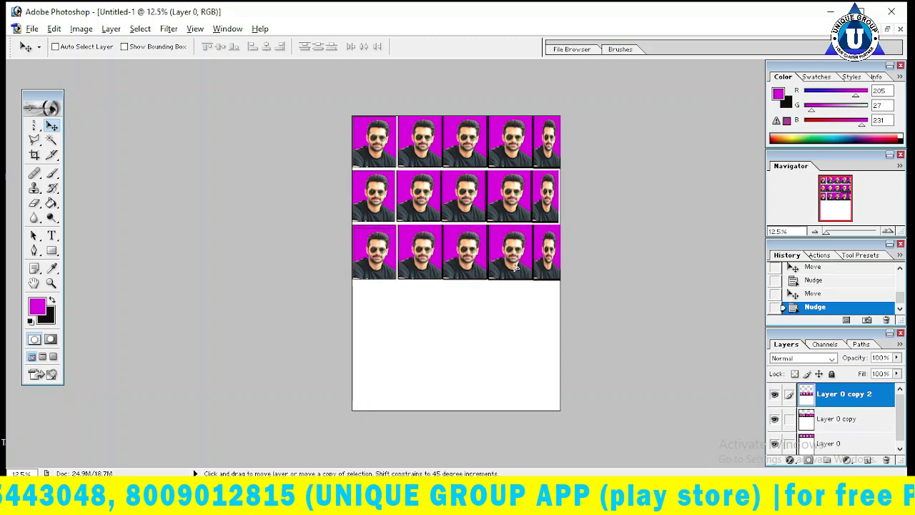
Add fourth and fifth rows, nudging the fourth row left and up to close the gap
{"action": "left_click_drag", "start_coordinate": [521, 261], "coordinate": [536, 302]}
{"action": "key", "text": "Left"}
{"action": "key", "text": "Left"}
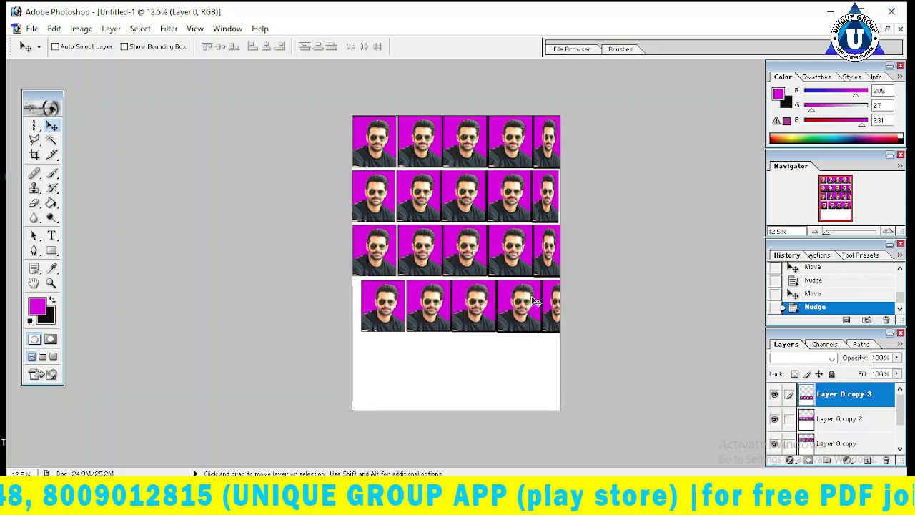
{"action": "key", "text": "Left"}
{"action": "key", "text": "Left"}
{"action": "key", "text": "Left"}
{"action": "key", "text": "Left"}
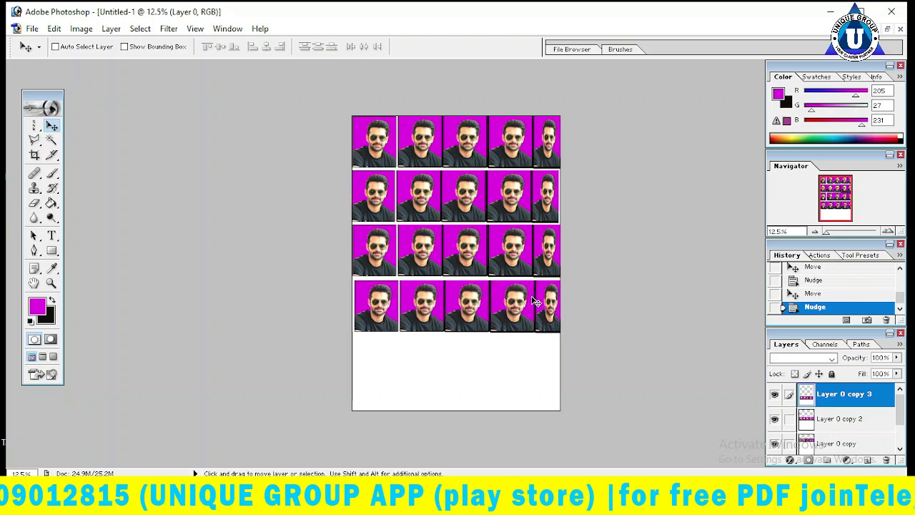
{"action": "key", "text": "Left"}
{"action": "key", "text": "Left"}
{"action": "key", "text": "Up"}
{"action": "key", "text": "Up"}
{"action": "key", "text": "Up"}
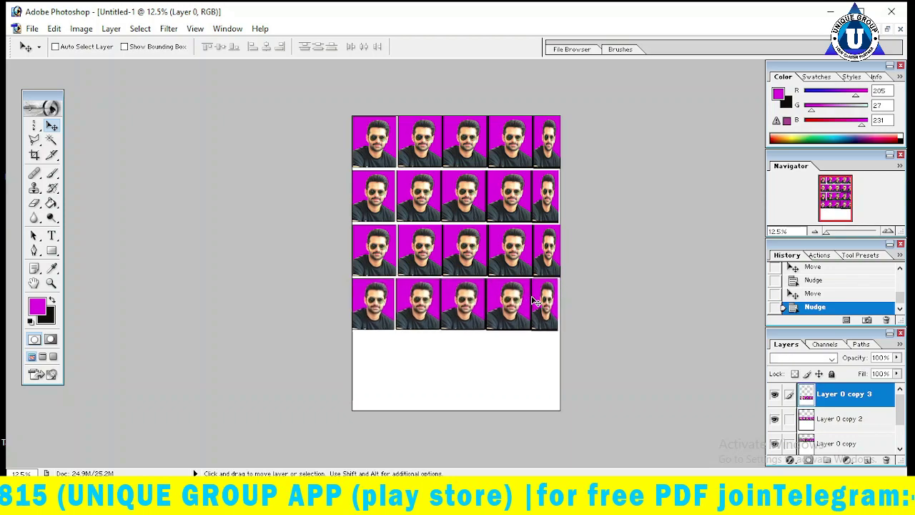
{"action": "key", "text": "Up"}
{"action": "left_click_drag", "start_coordinate": [532, 300], "coordinate": [540, 355]}
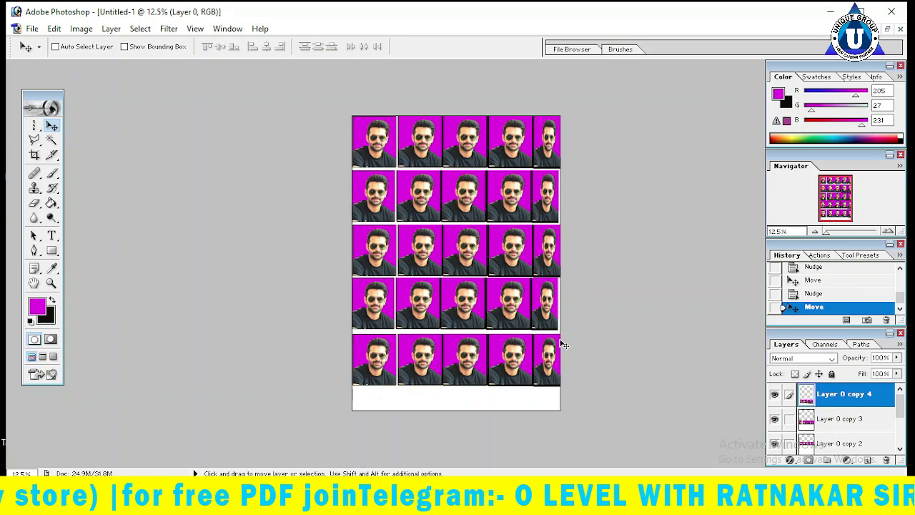
{"action": "key", "text": "ctrl+p"}
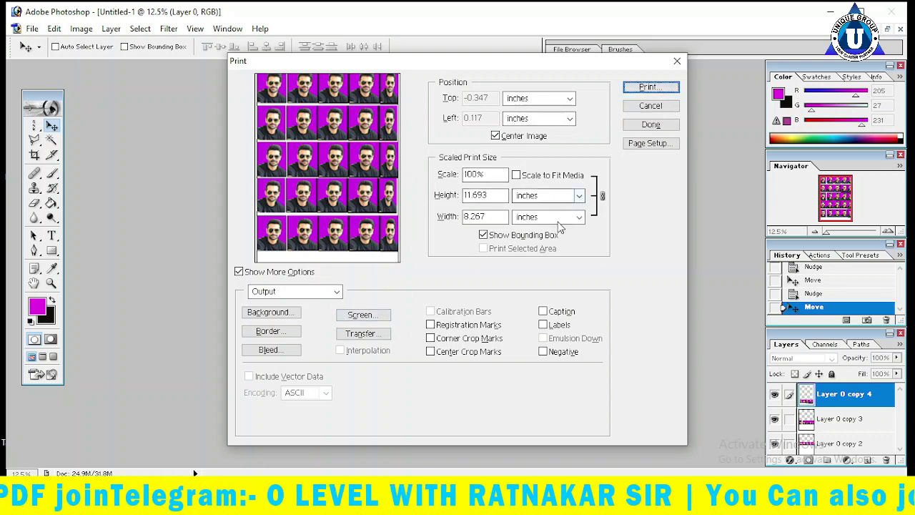
Print one copy of the sheet to Microsoft Print to PDF, naming the output file tgt
{"action": "left_click", "coordinate": [651, 93]}
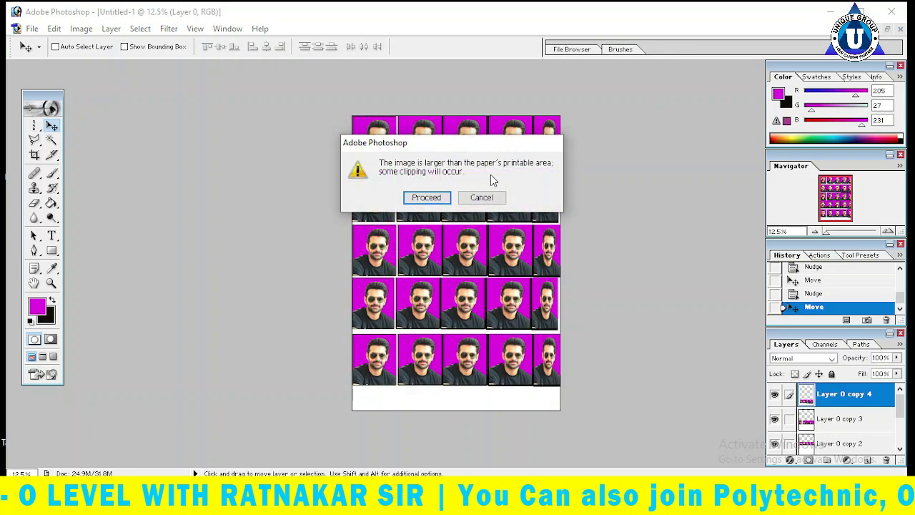
{"action": "left_click", "coordinate": [447, 199]}
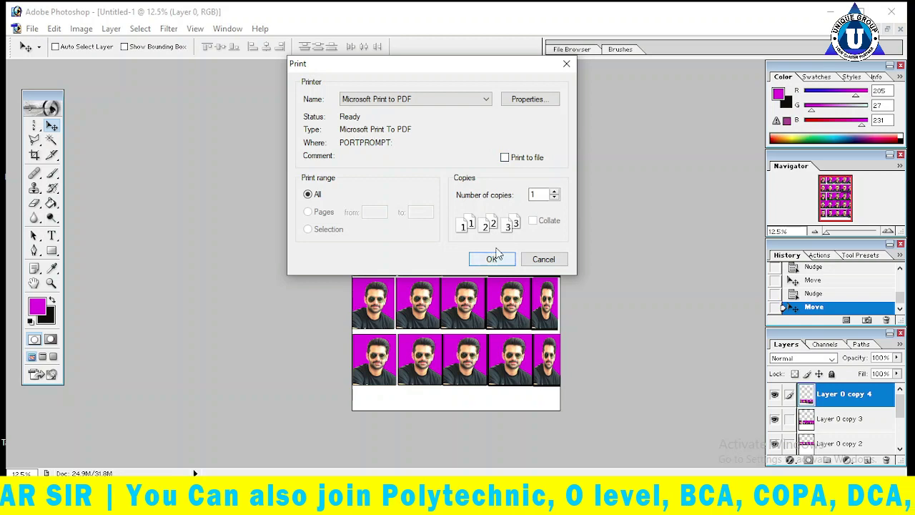
{"action": "left_click", "coordinate": [554, 191]}
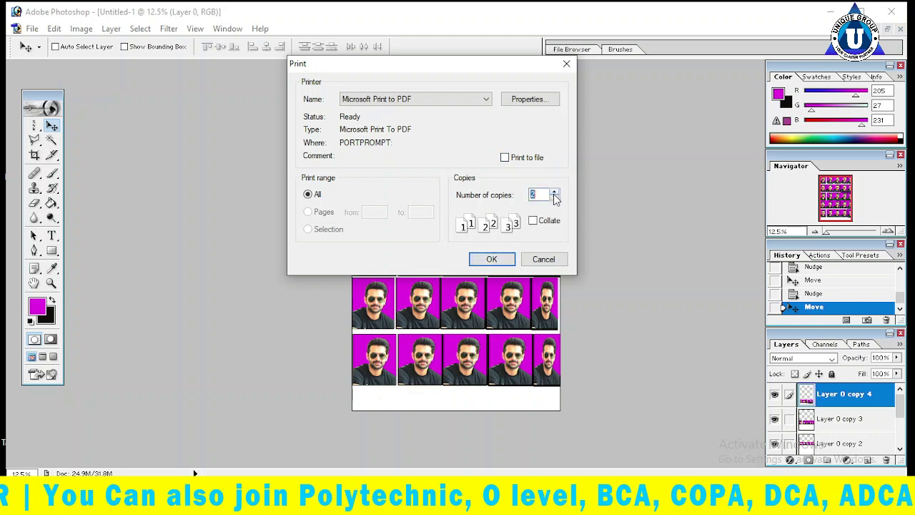
{"action": "left_click", "coordinate": [555, 197]}
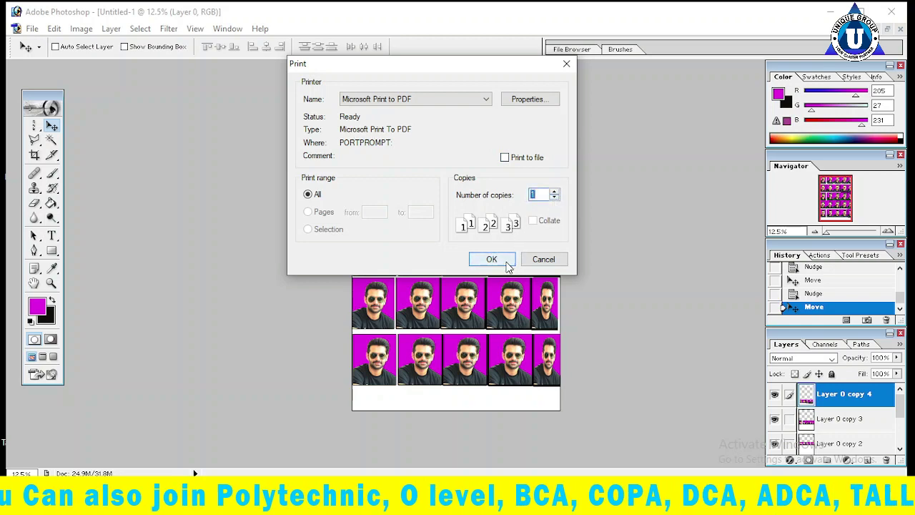
{"action": "left_click", "coordinate": [491, 258]}
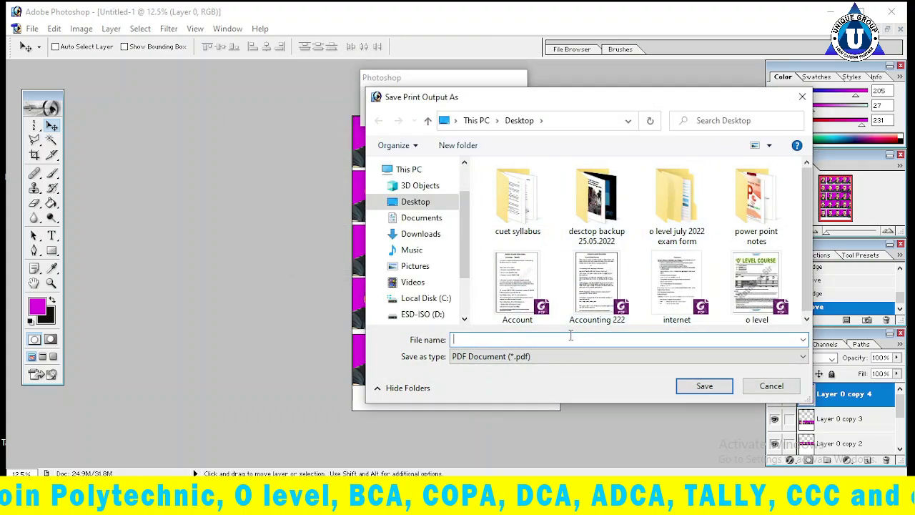
{"action": "type", "text": "tgt"}
{"action": "left_click", "coordinate": [704, 386]}
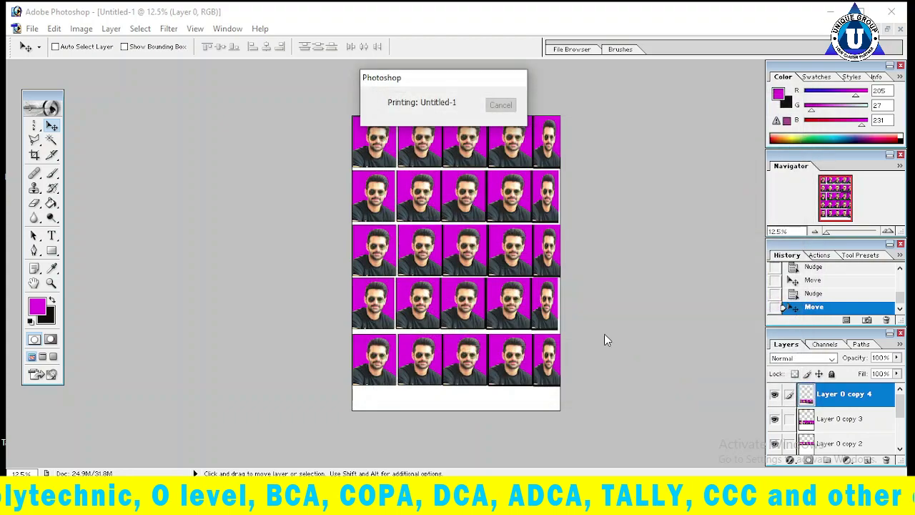